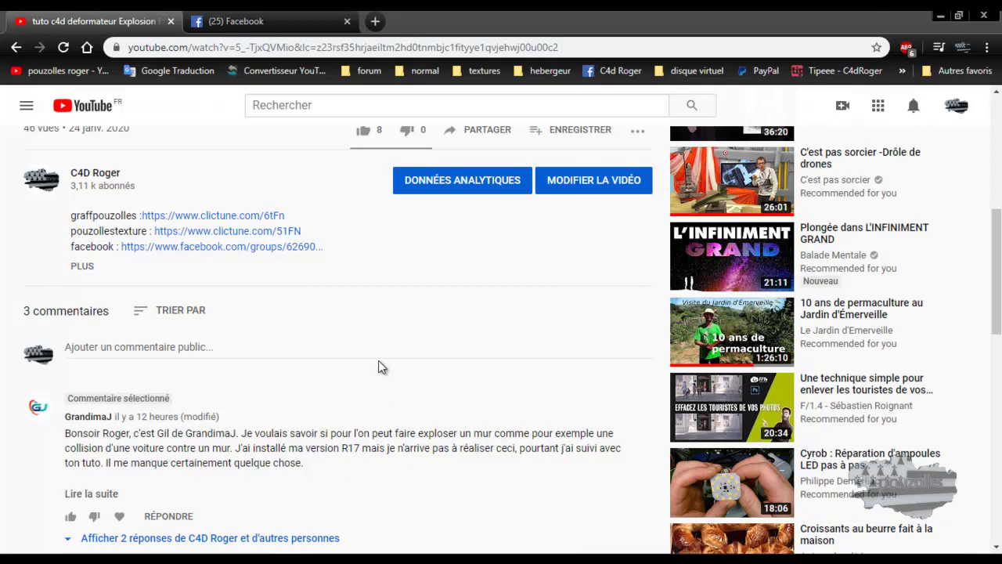
Scroll the YouTube page to the comment asking how to explode a wall in a car crash
scroll(378, 360, up, 3)
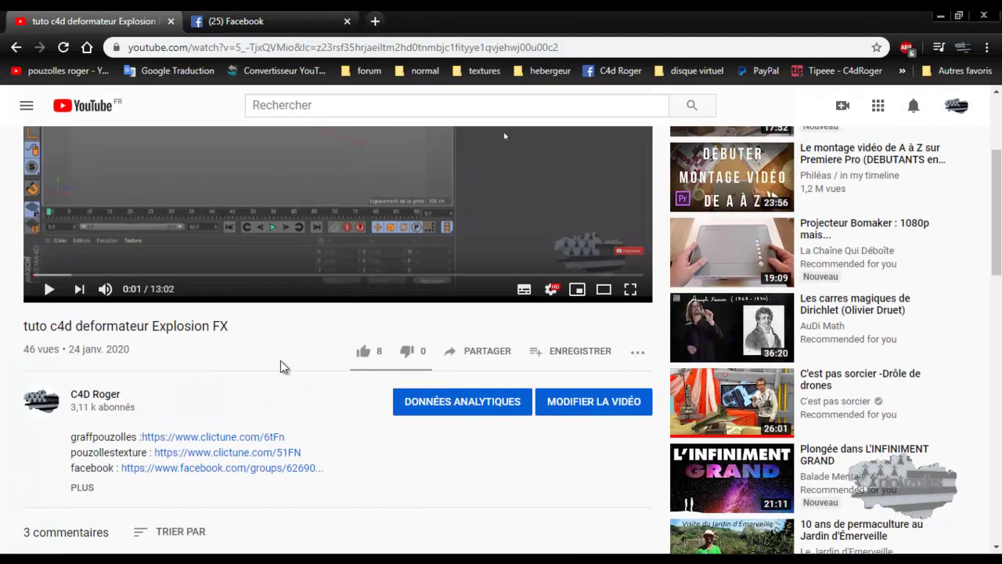
scroll(290, 364, down, 2)
scroll(294, 360, down, 3)
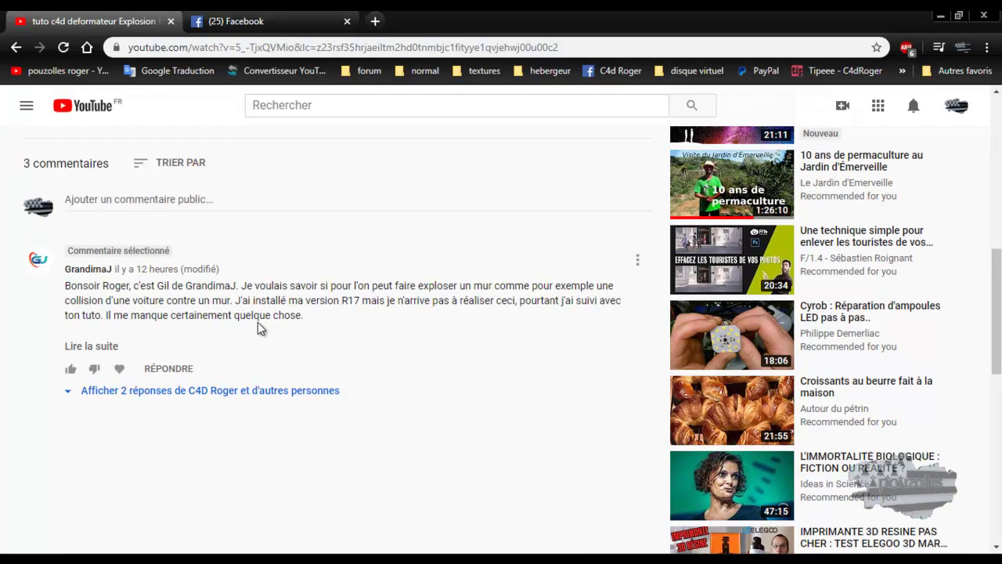
scroll(258, 321, up, 2)
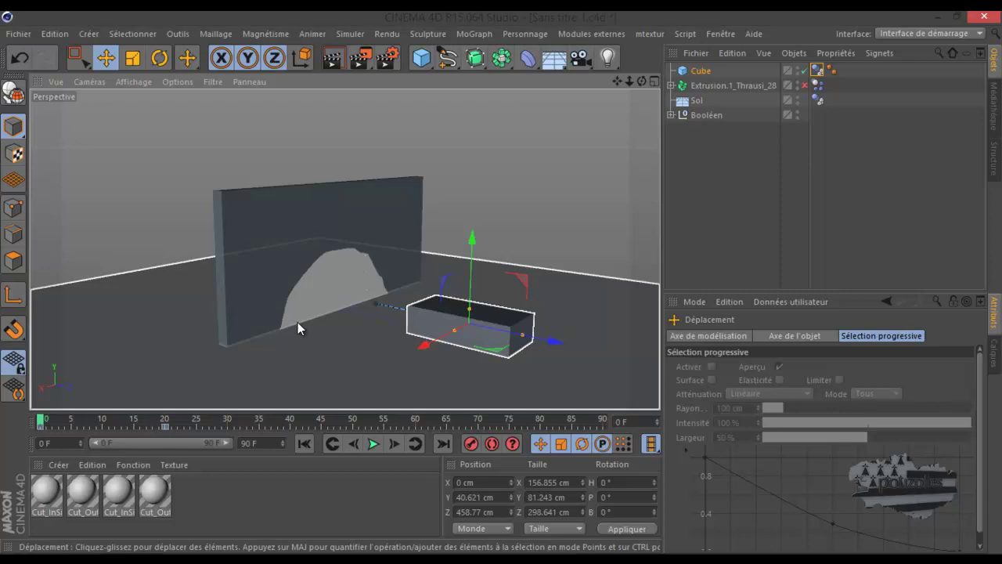
Delete all four cut materials from the Material Manager
drag(183, 490, 47, 496)
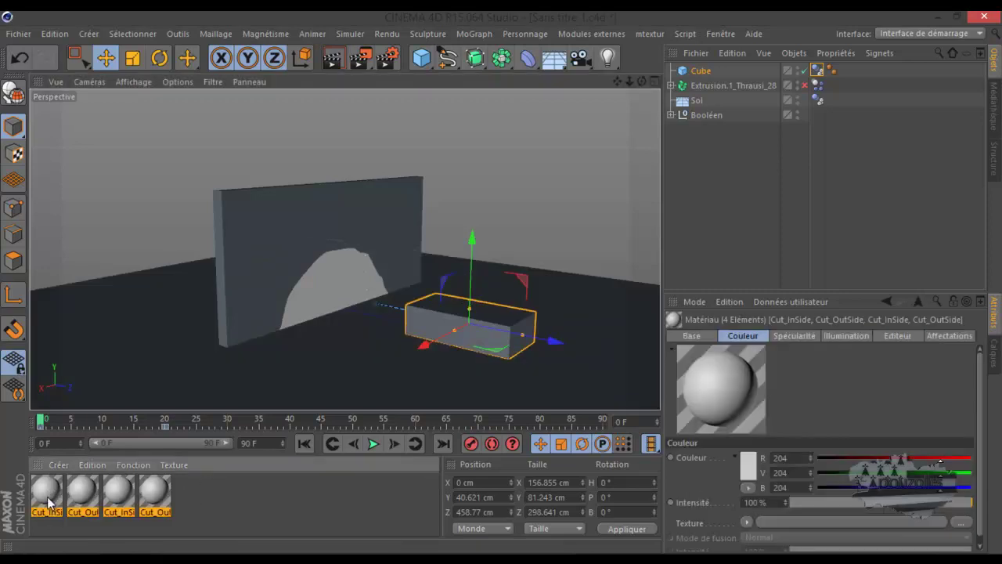
key(Delete)
alt+drag(266, 313, 187, 331)
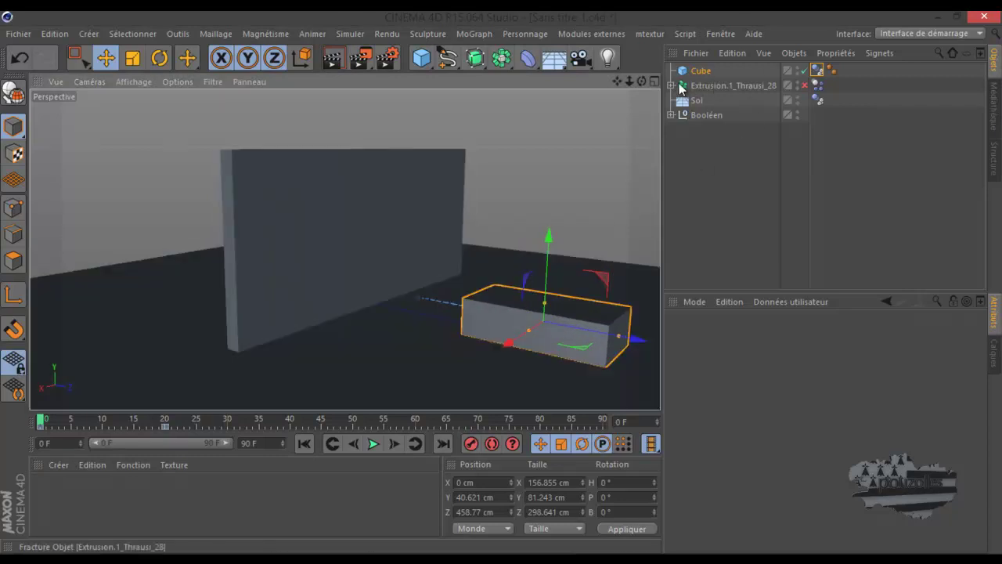
Inspect the Booléen's Cube and Extrusion children, then reselect the collider cube
click(671, 115)
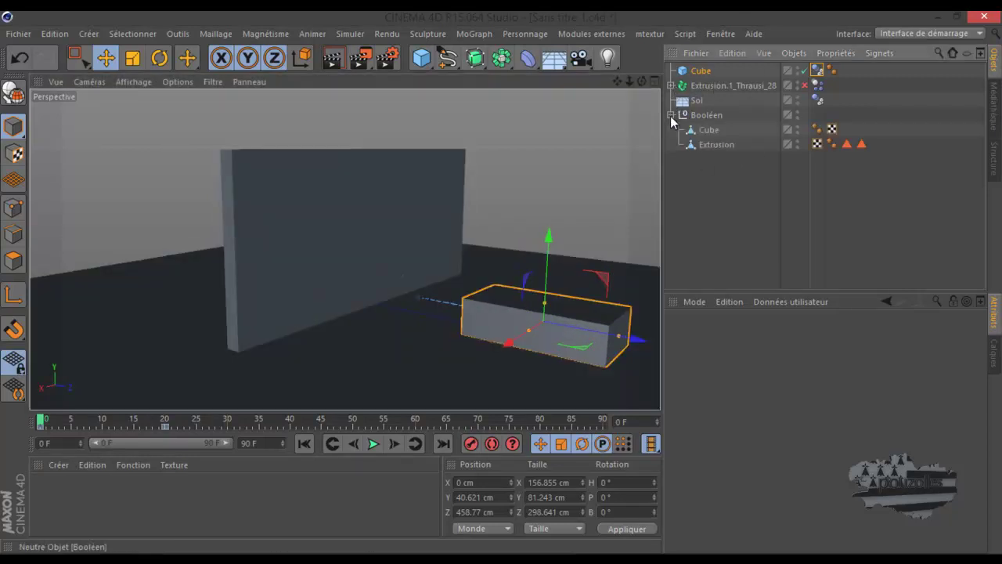
click(706, 131)
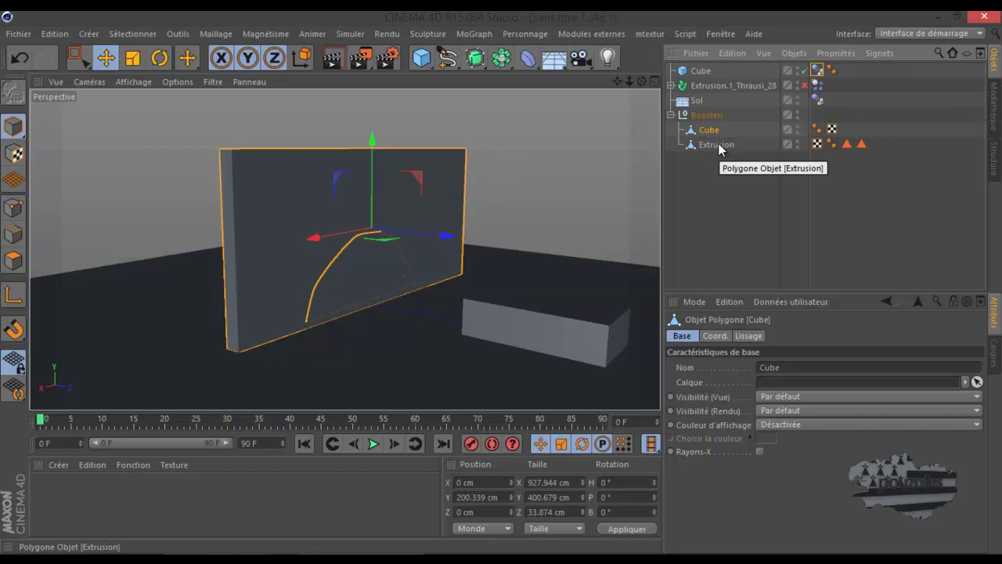
click(716, 145)
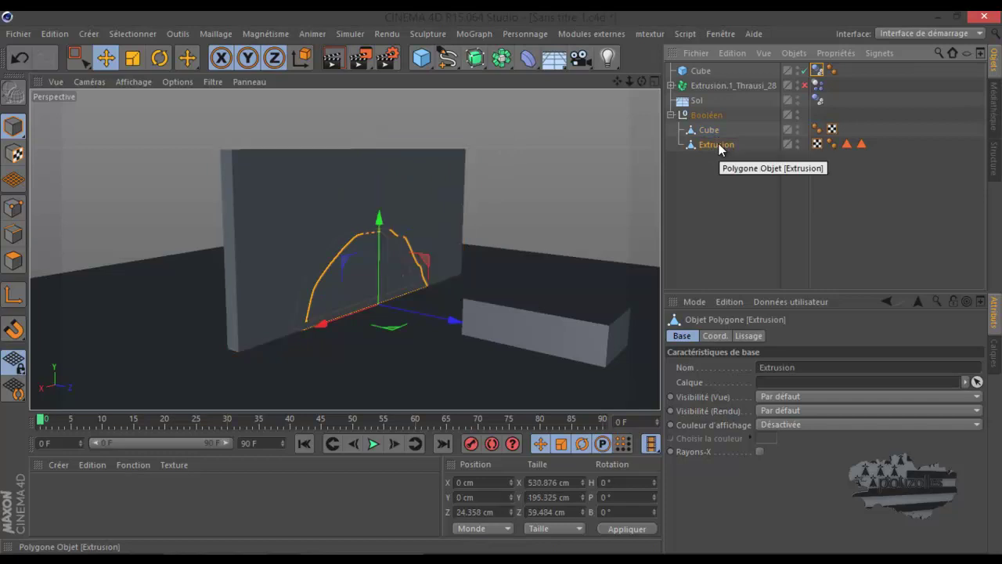
drag(453, 324, 508, 346)
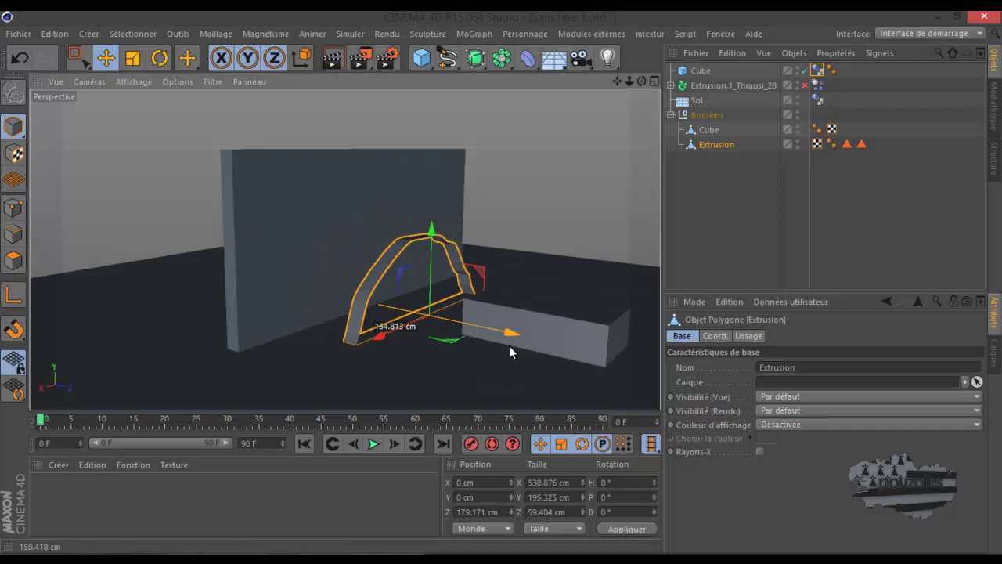
click(20, 61)
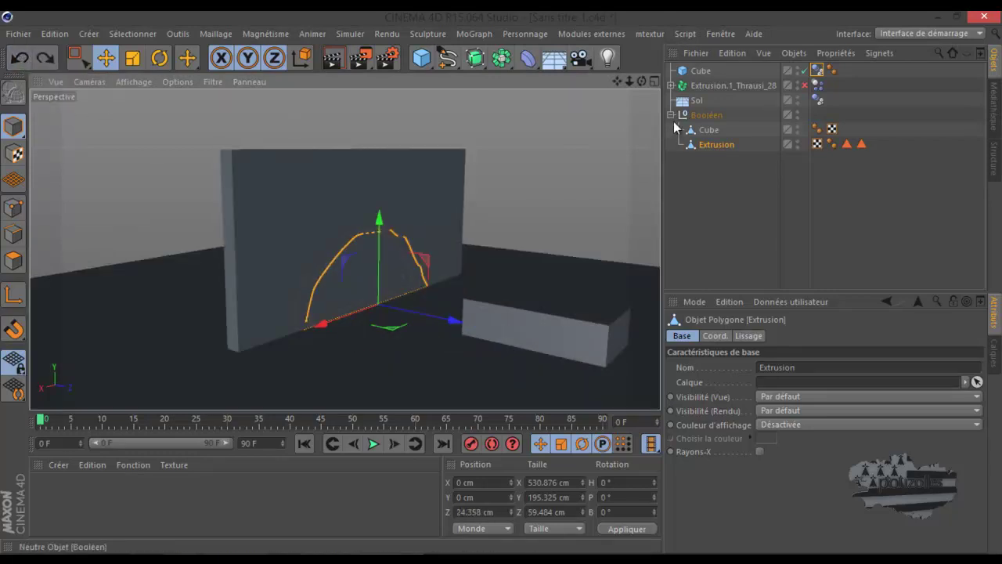
click(670, 115)
click(702, 70)
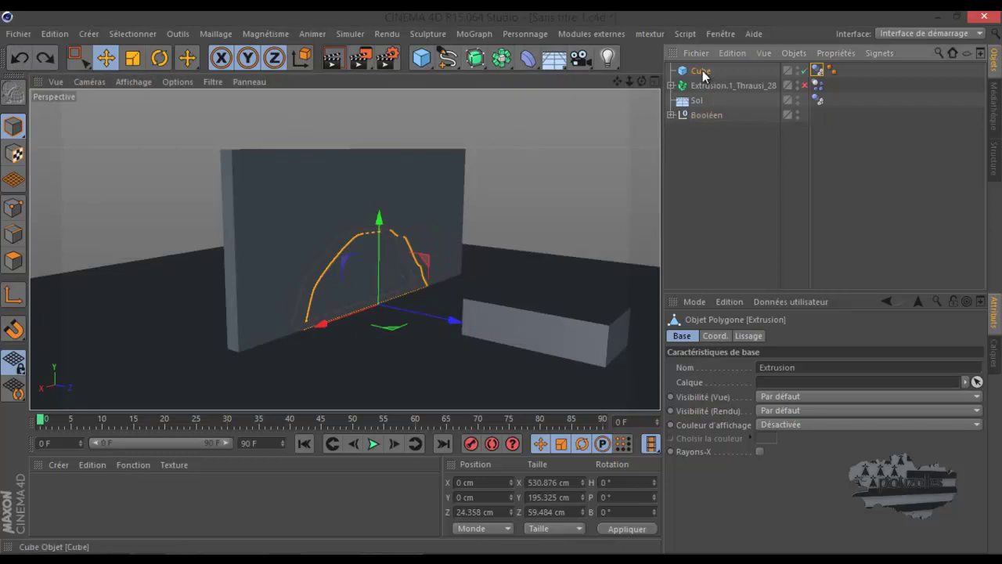
alt+drag(341, 321, 374, 283)
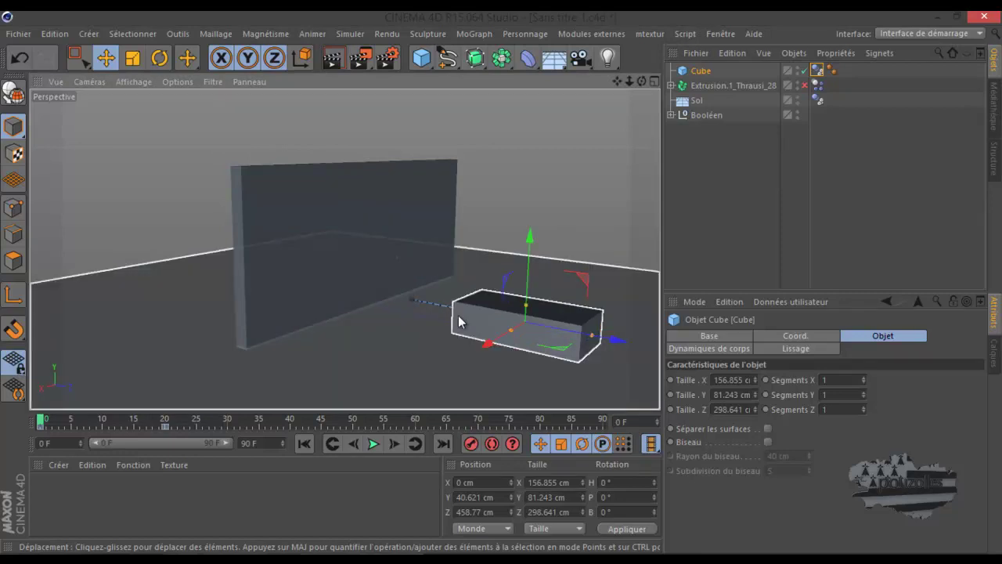
click(373, 443)
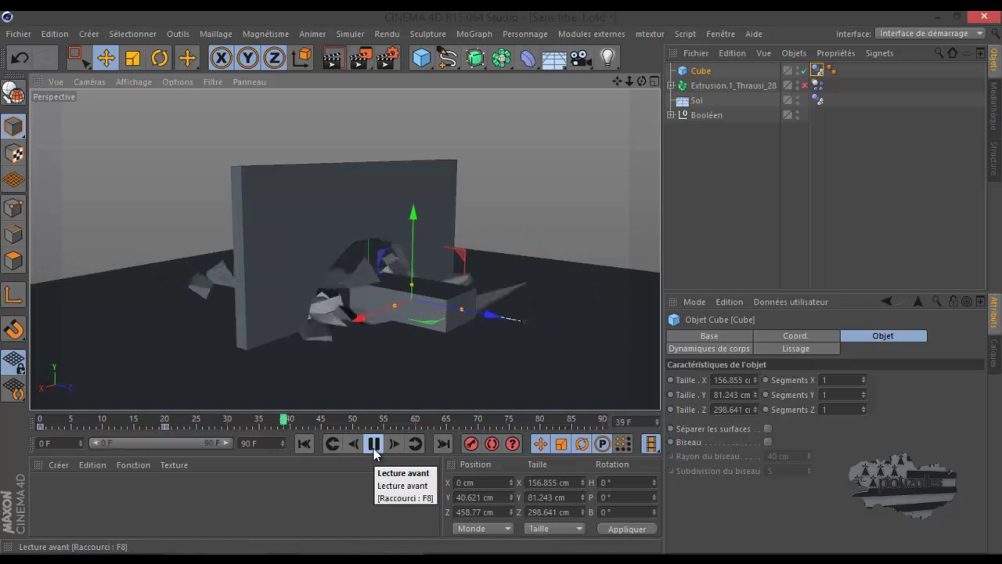
click(373, 444)
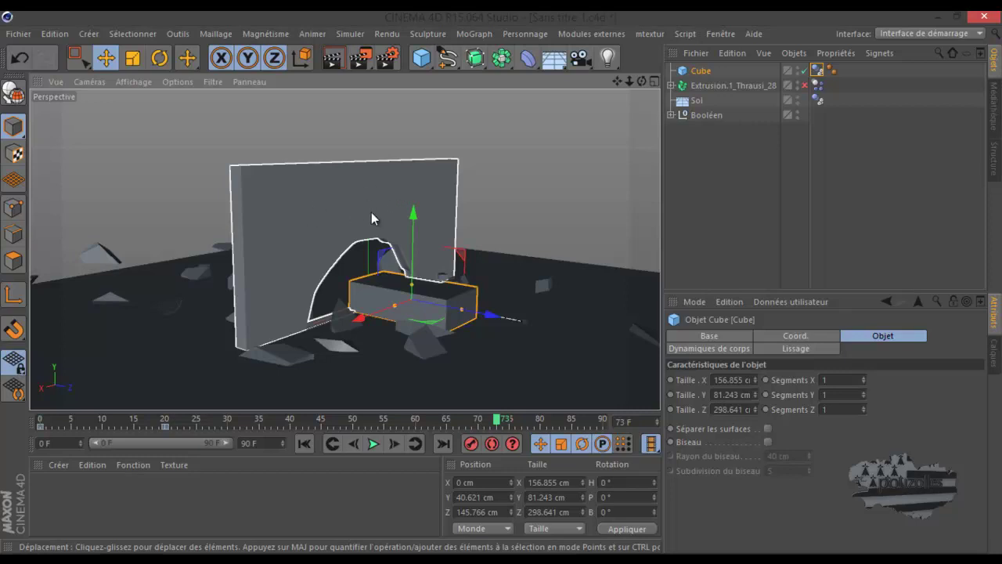
click(305, 444)
click(373, 443)
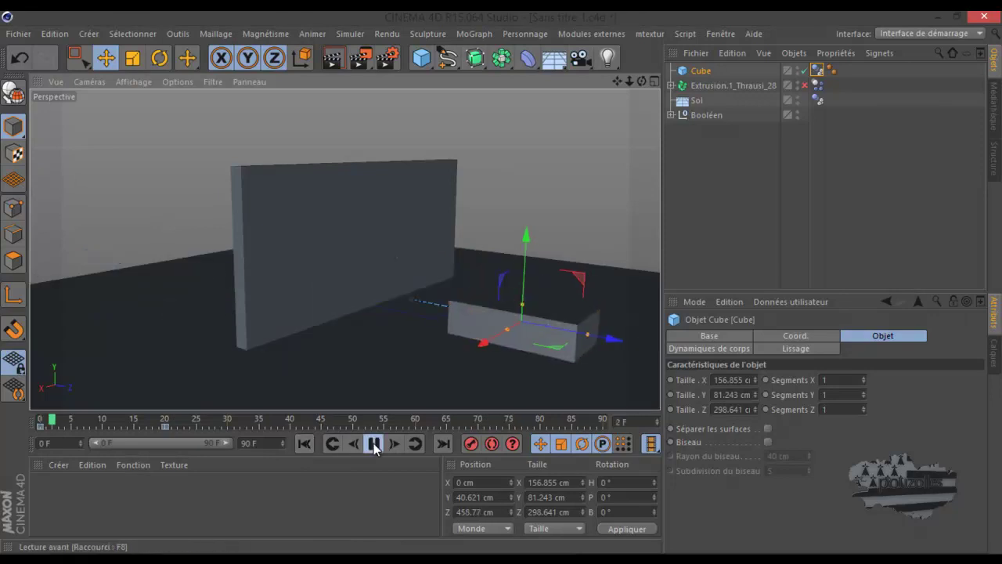
click(373, 444)
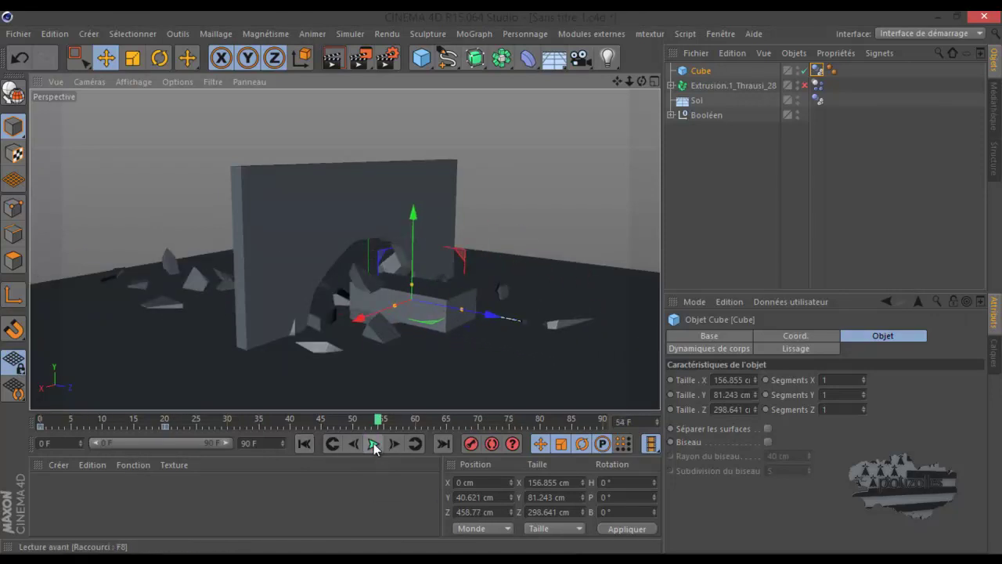
click(305, 444)
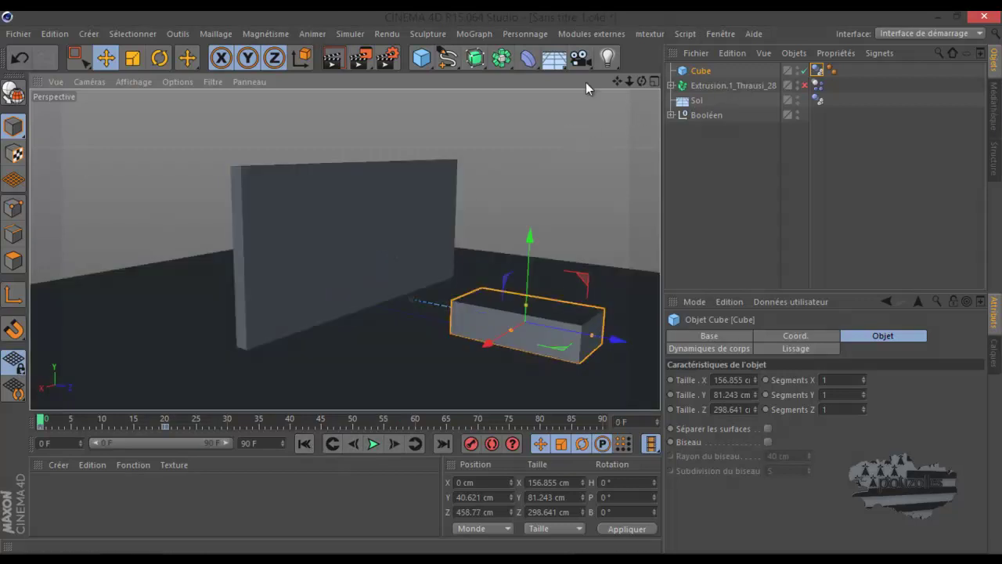
Switch the viewport display to Ombrage de Gouraud (lignes)
click(138, 82)
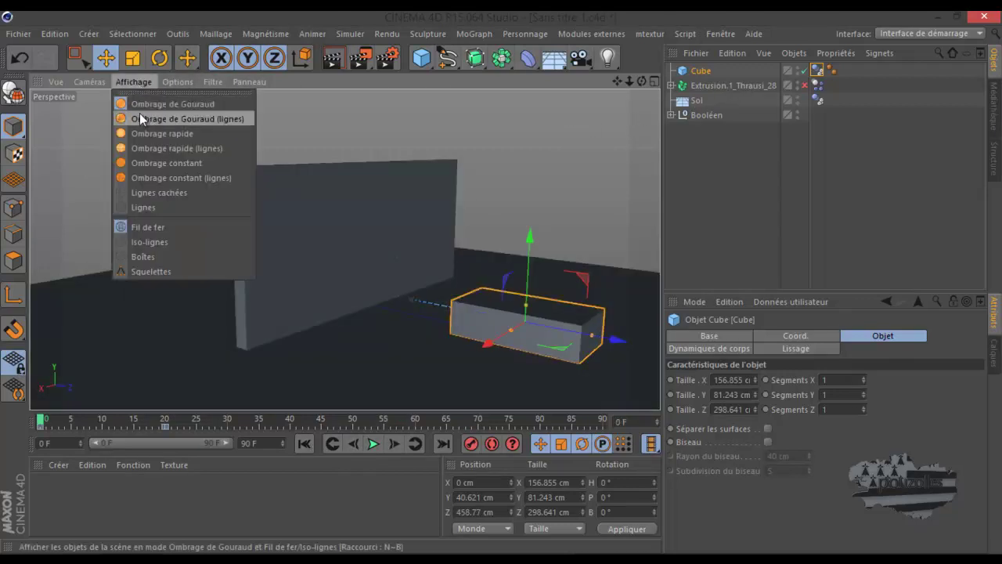
click(141, 119)
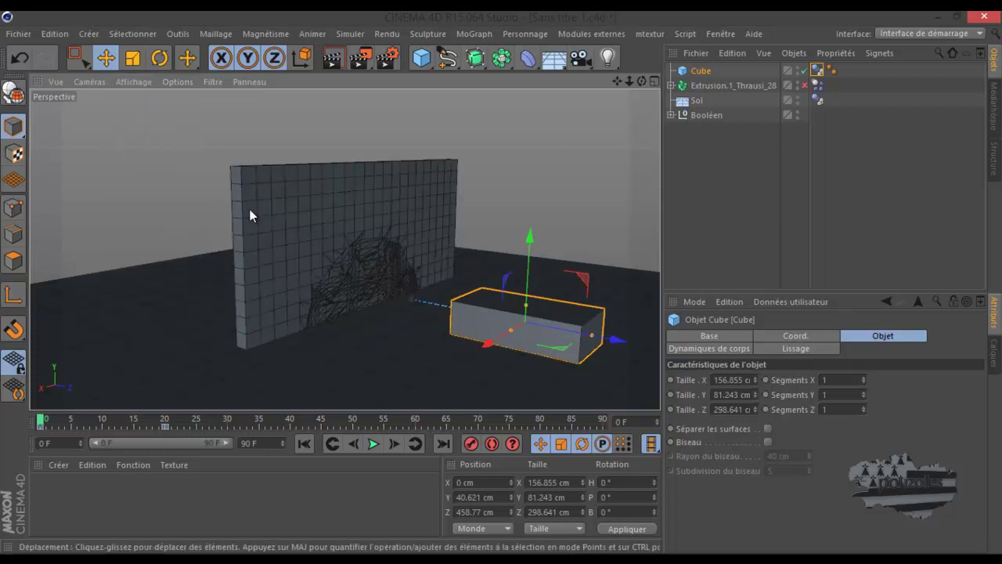
scroll(348, 273, up, 1)
scroll(347, 272, up, 2)
scroll(348, 272, up, 2)
scroll(348, 272, up, 2)
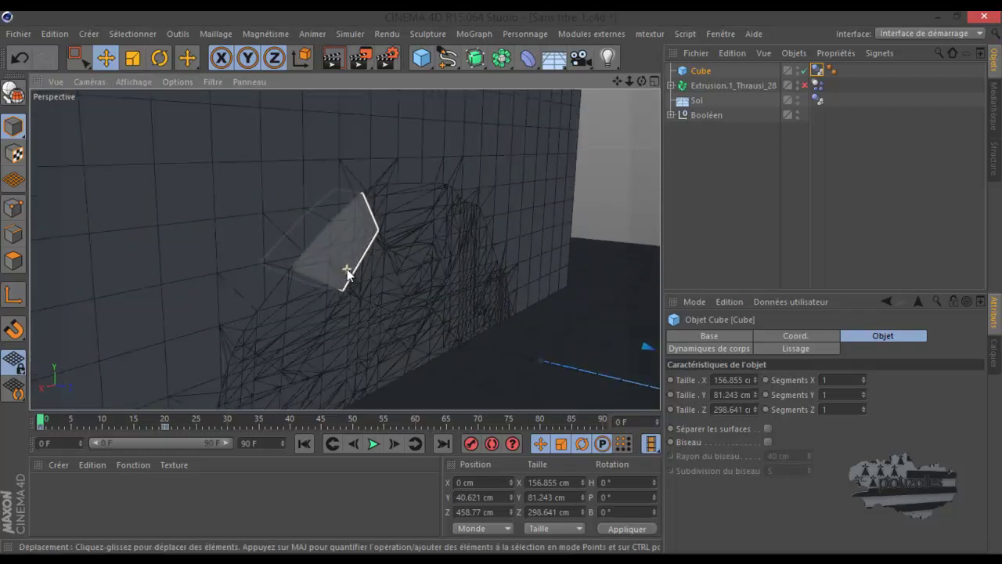
scroll(348, 272, up, 2)
Merge Booléen and its children into one polygon object with Connecter les objets + Supprimer
click(671, 115)
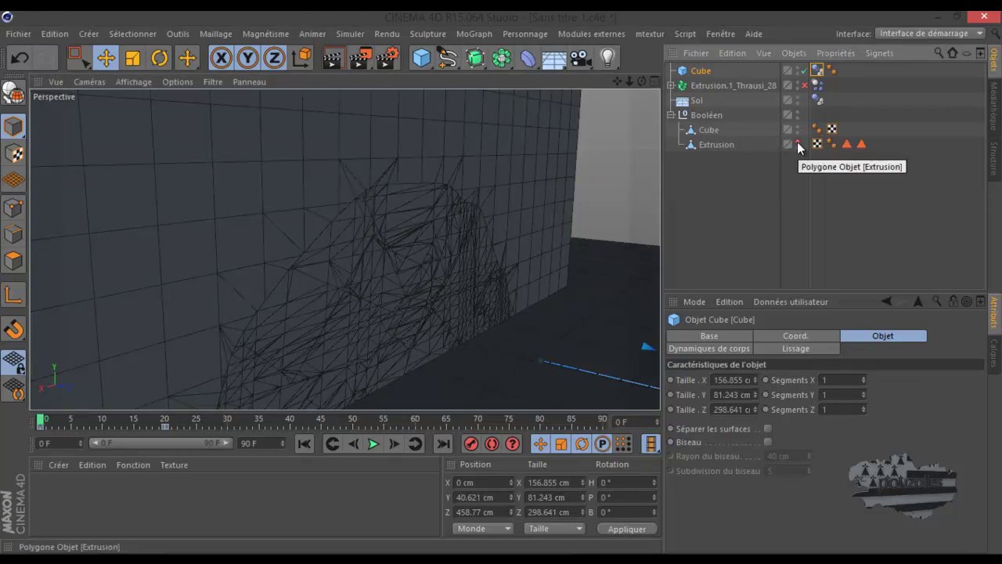
click(702, 114)
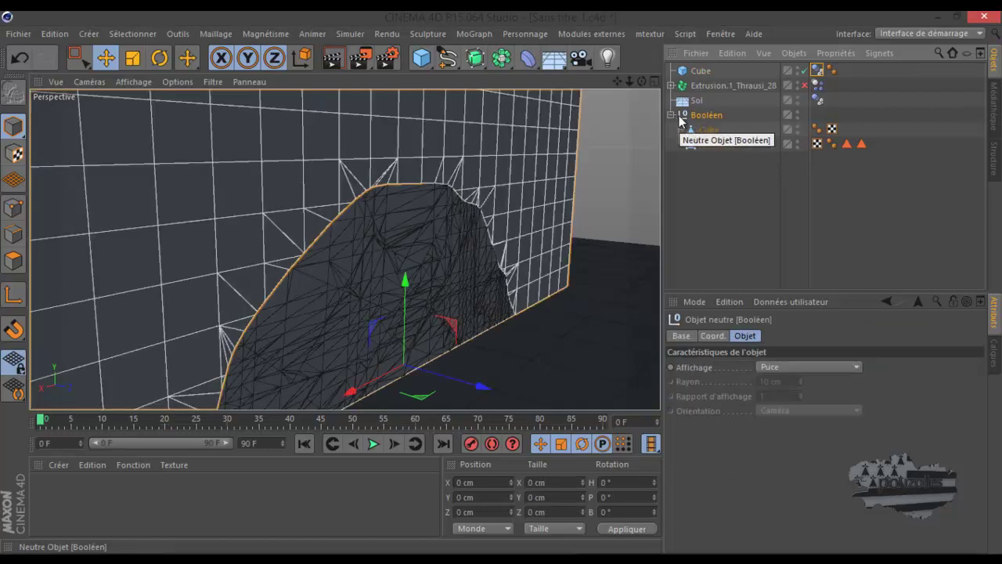
shift+click(716, 142)
right_click(717, 117)
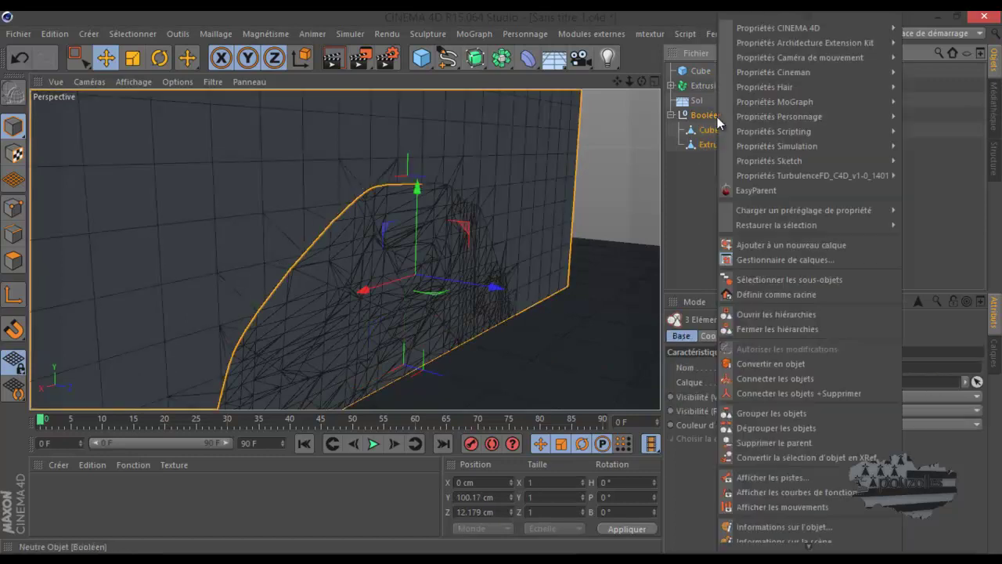
click(781, 393)
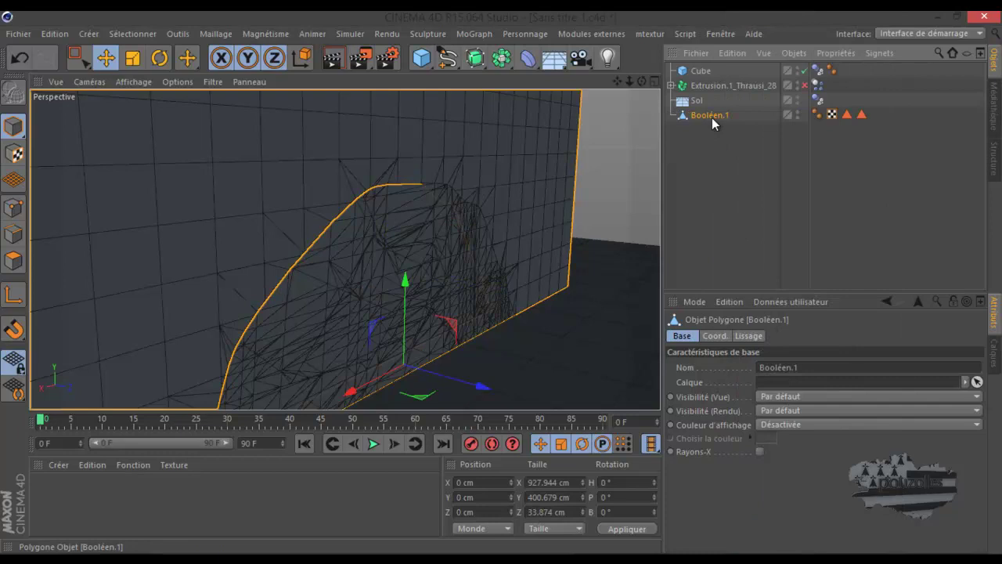
Inspect the pieces of the fracture object Extrusion.1_Thrausi_28, then collapse it
click(671, 85)
click(711, 84)
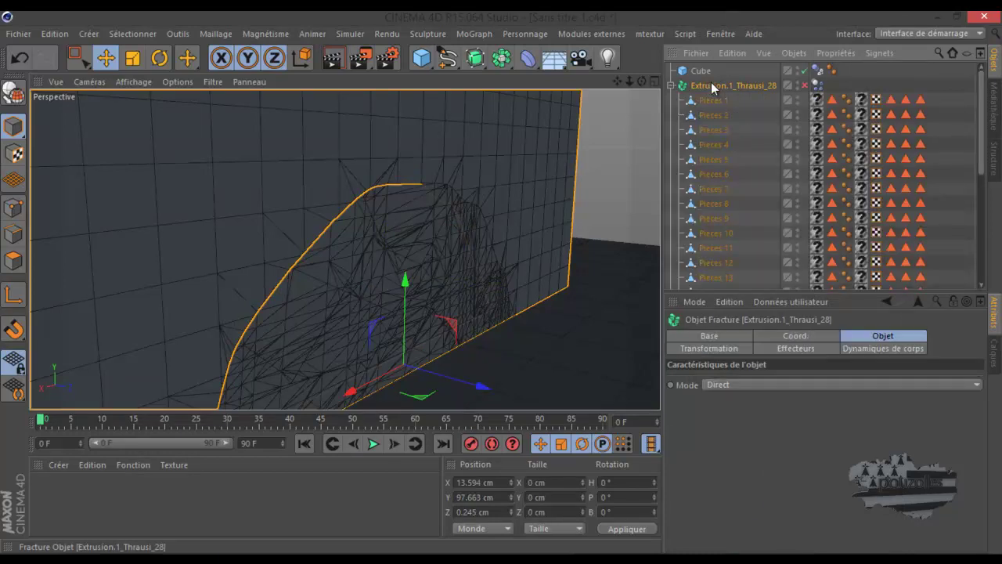
scroll(431, 252, down, 5)
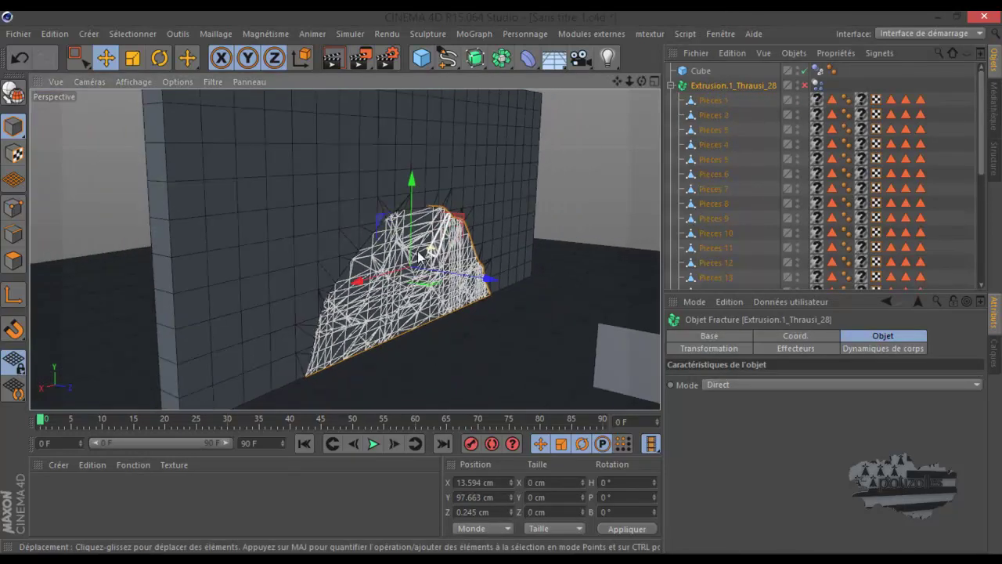
click(671, 85)
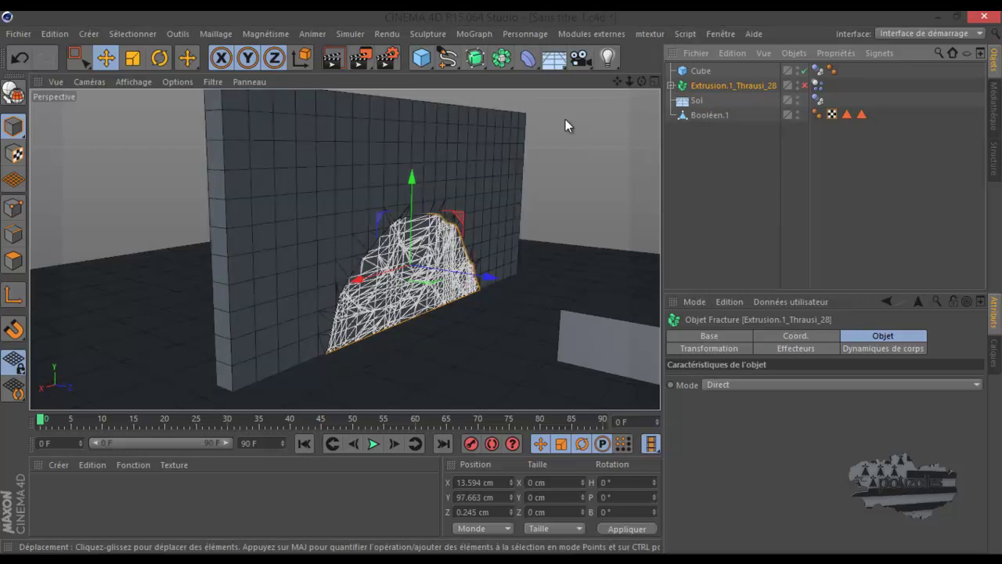
Start a new scene, add a cube, then undo its resize and delete it
click(19, 34)
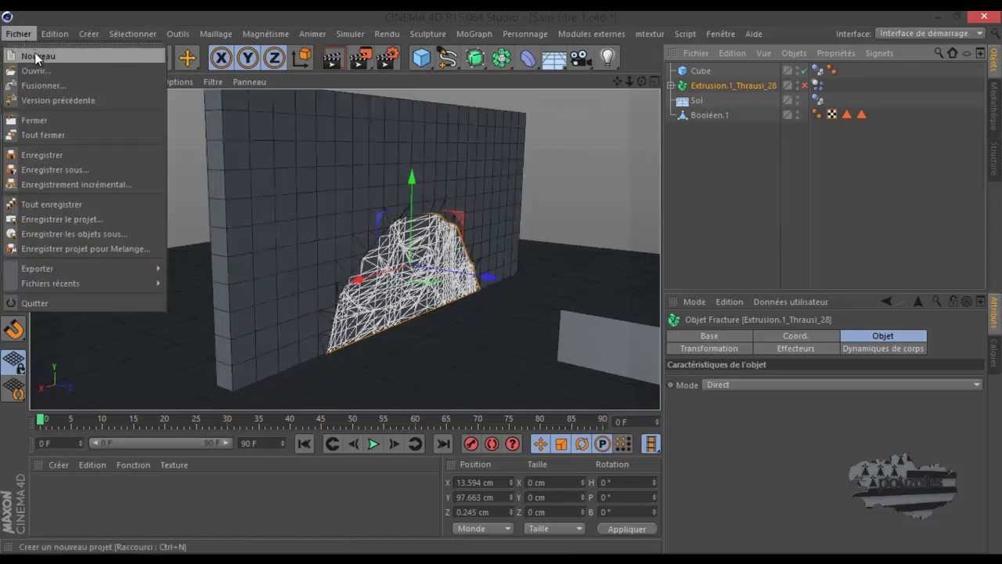
click(35, 55)
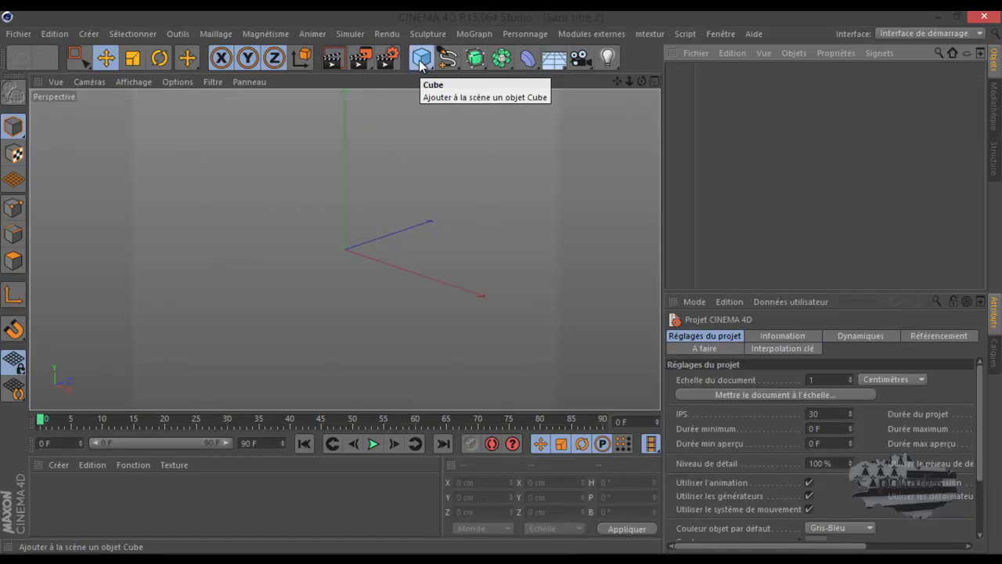
click(421, 59)
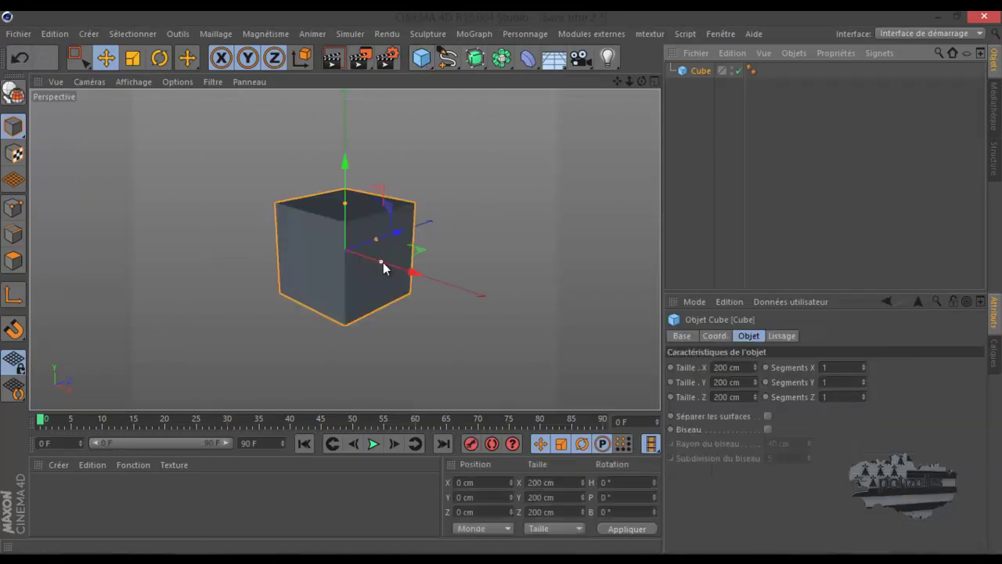
drag(382, 262, 356, 255)
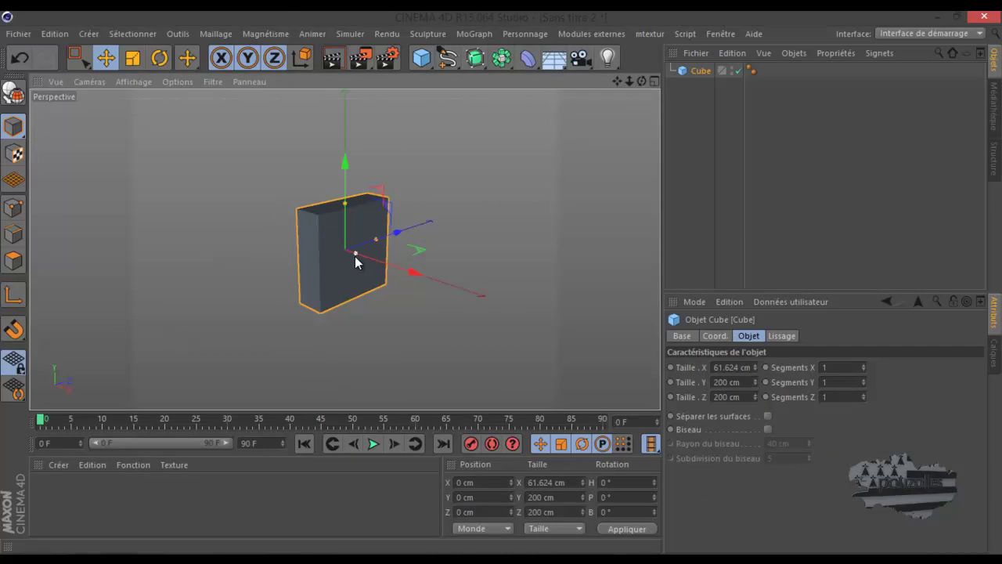
click(20, 57)
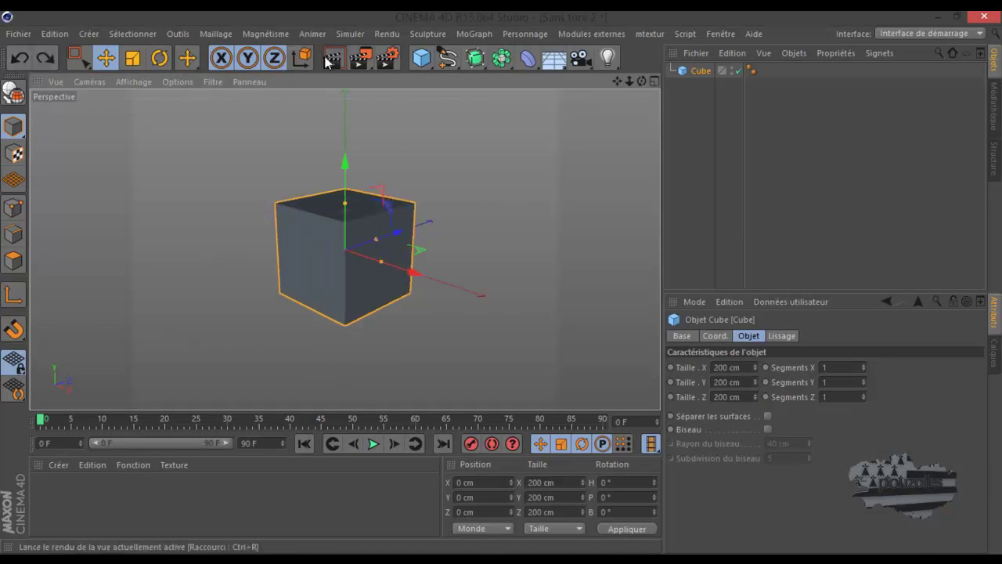
click(701, 70)
key(Delete)
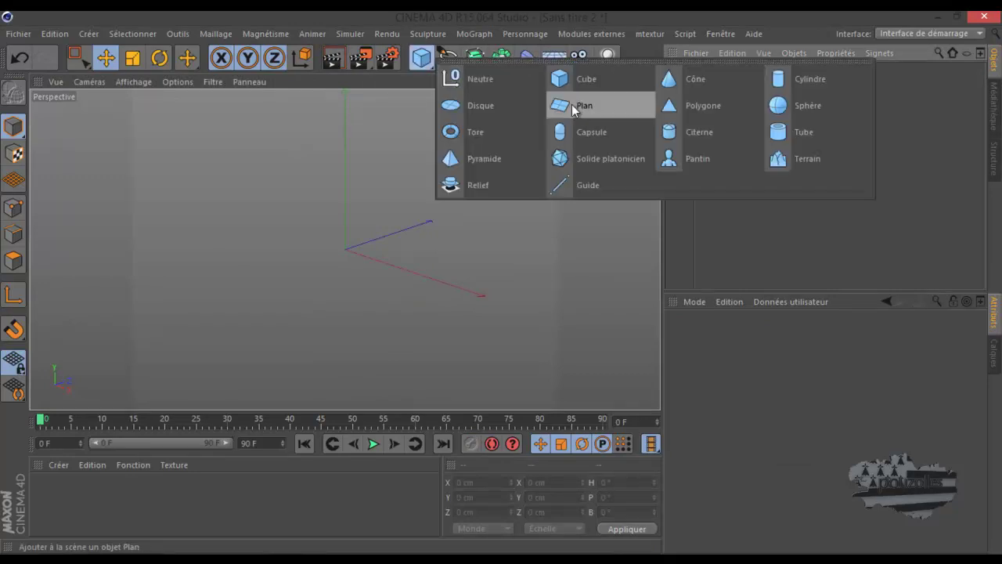
Add a Plan oriented to +Z and widen it to about 795.617 cm
drag(421, 57, 584, 103)
click(787, 425)
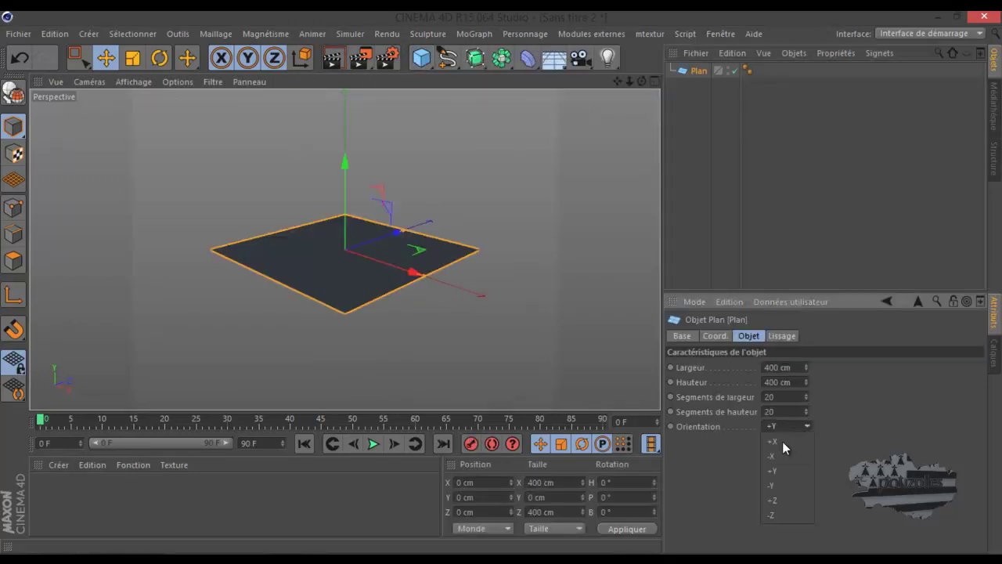
click(780, 501)
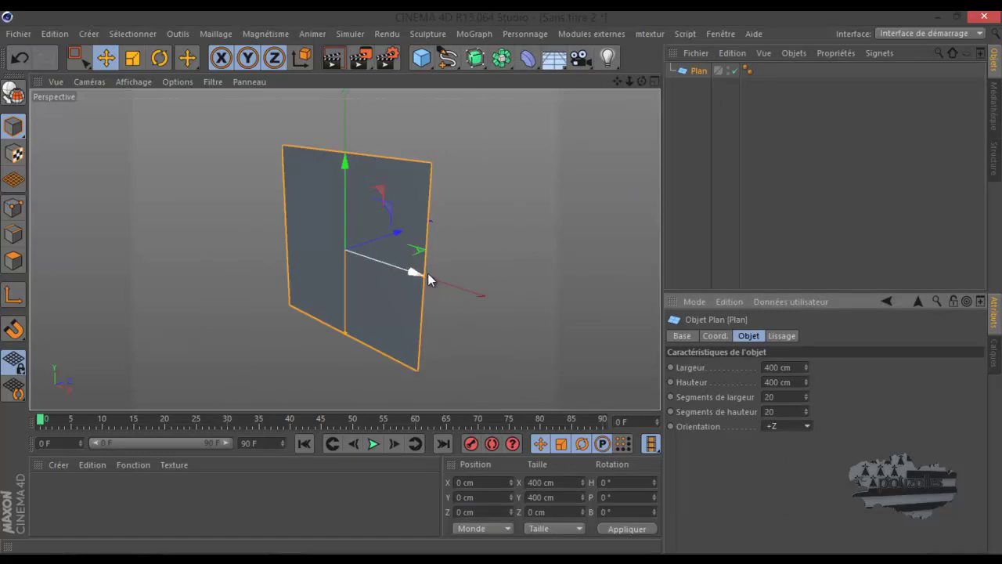
drag(426, 280, 535, 312)
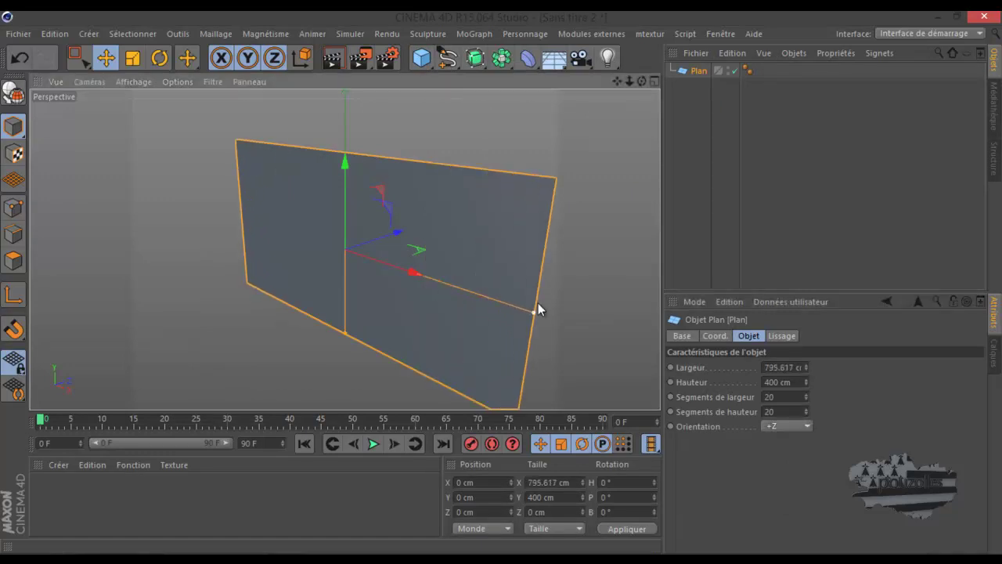
drag(640, 80, 501, 282)
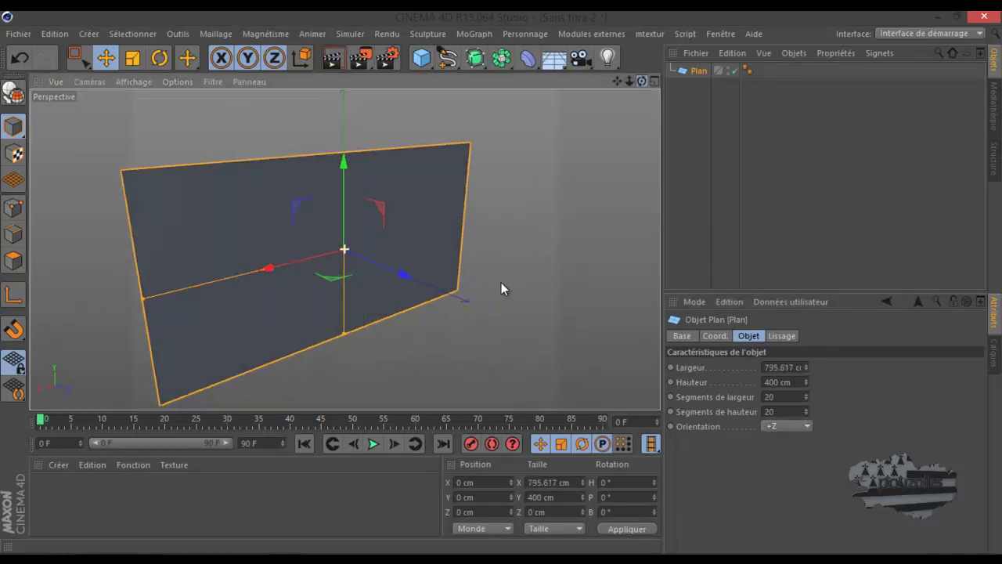
click(186, 58)
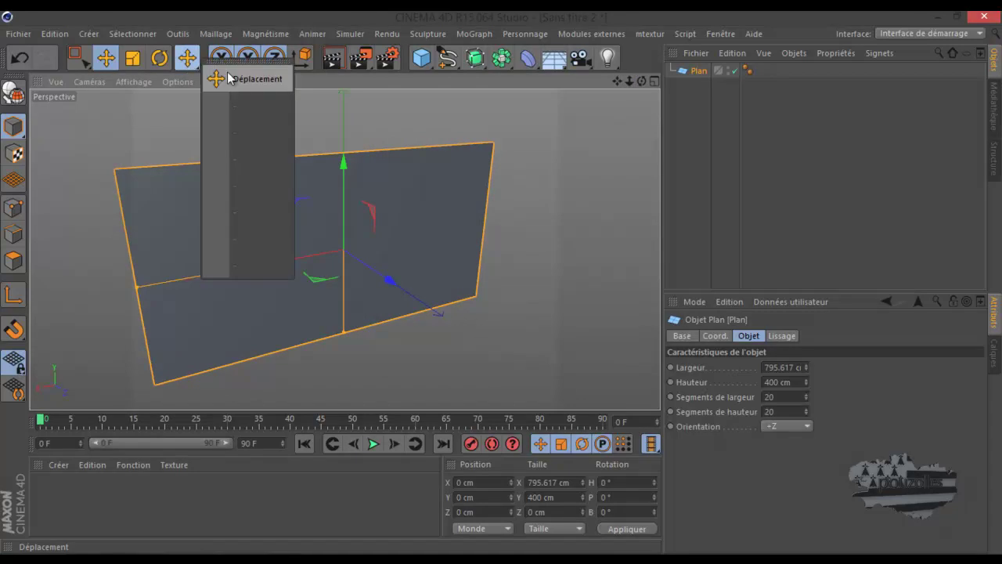
Rest the plane on the ground at 200 cm with OnFloor and add a Sol floor
click(603, 34)
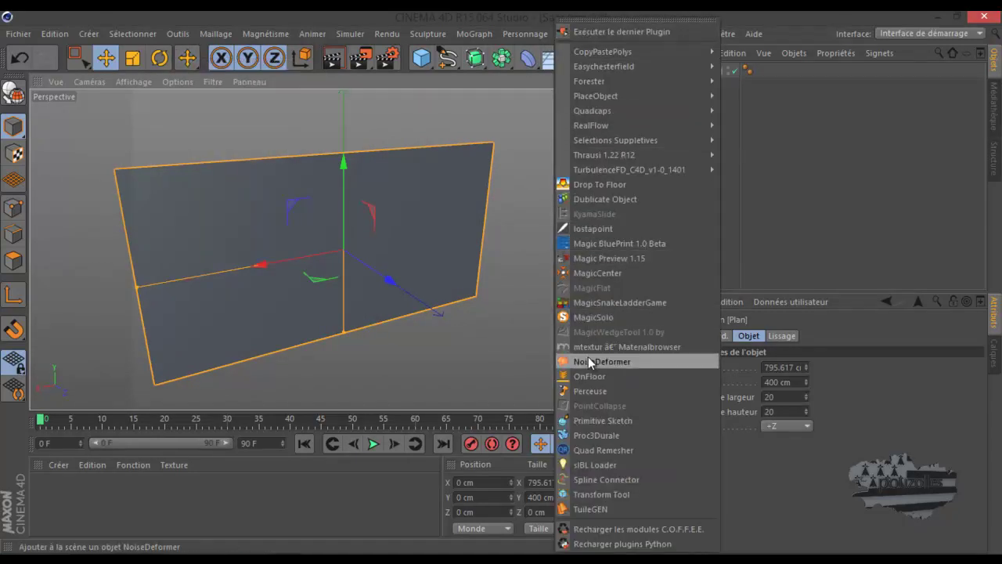
click(585, 376)
scroll(470, 328, down, 3)
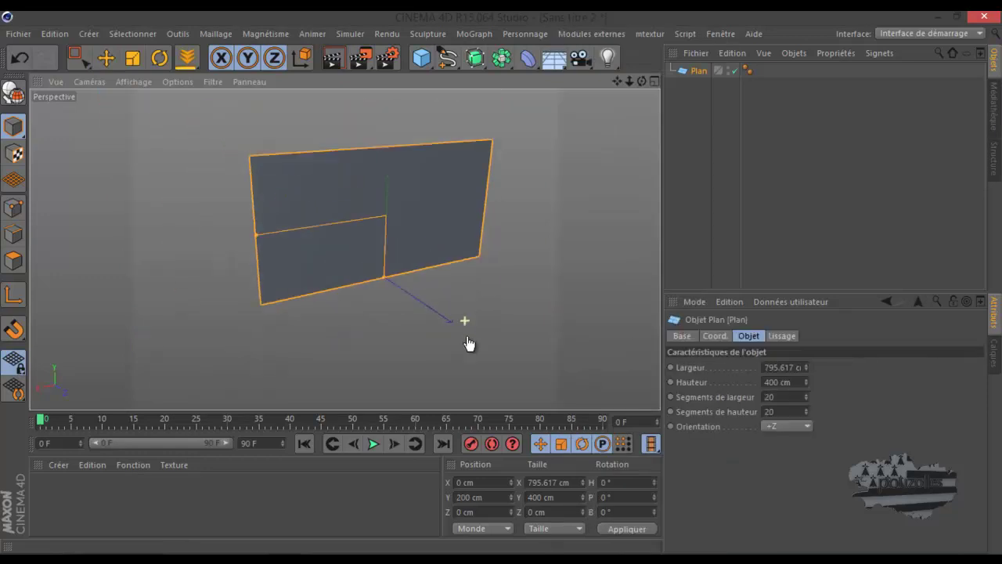
click(554, 58)
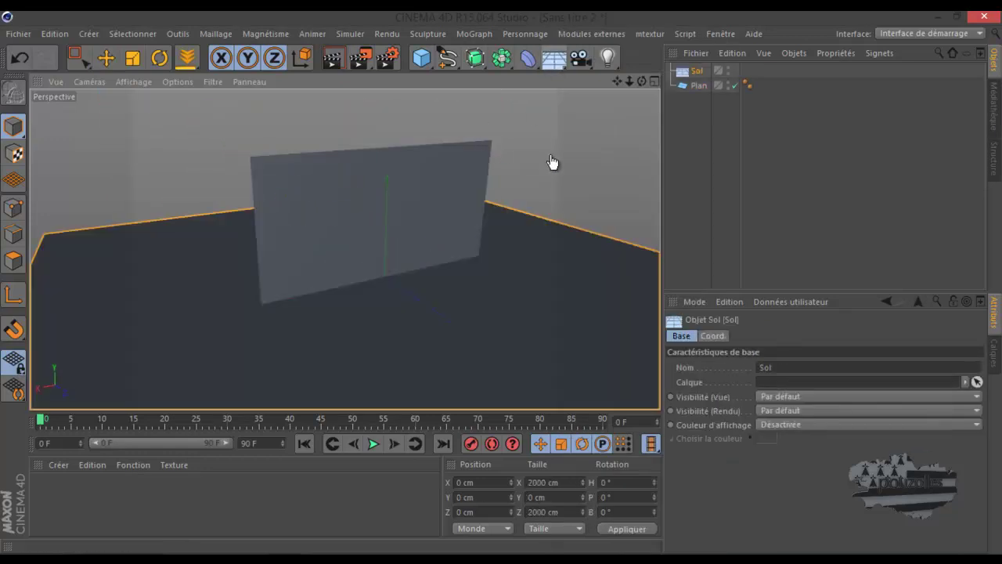
Reselect Plan and set the viewport to Ombrage de Gouraud (lignes) to show its 20 × 20 grid
click(697, 85)
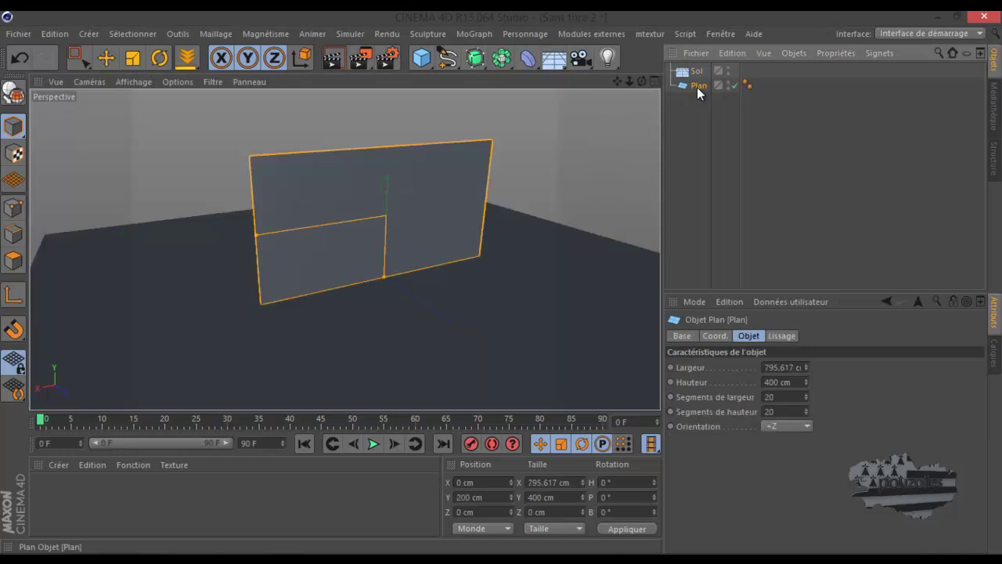
click(130, 81)
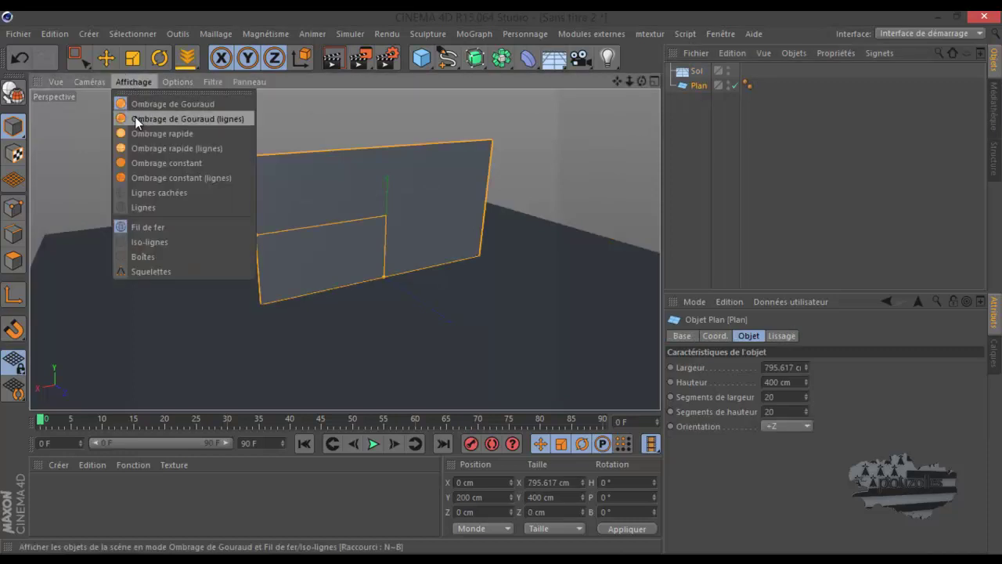
click(134, 119)
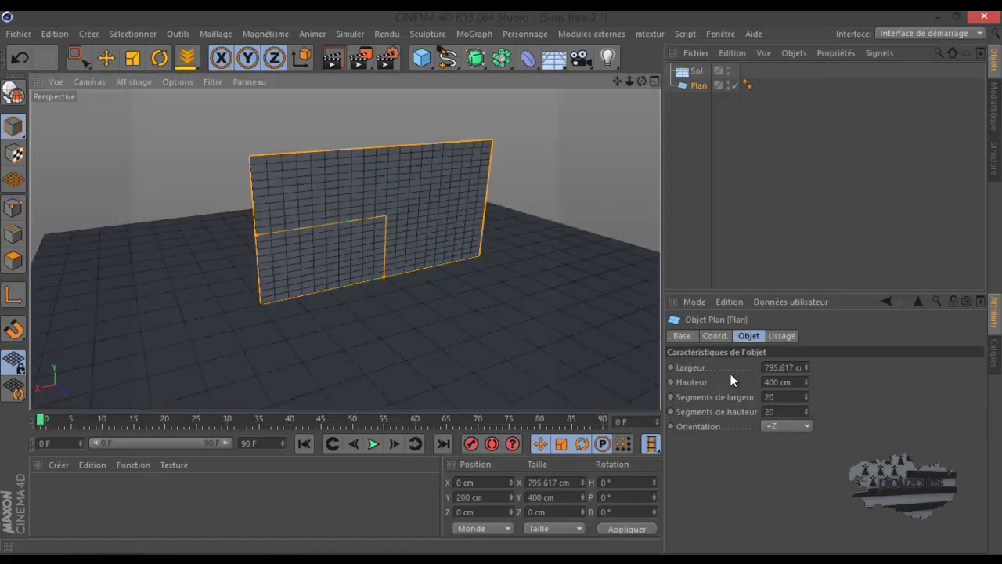
drag(621, 79, 583, 102)
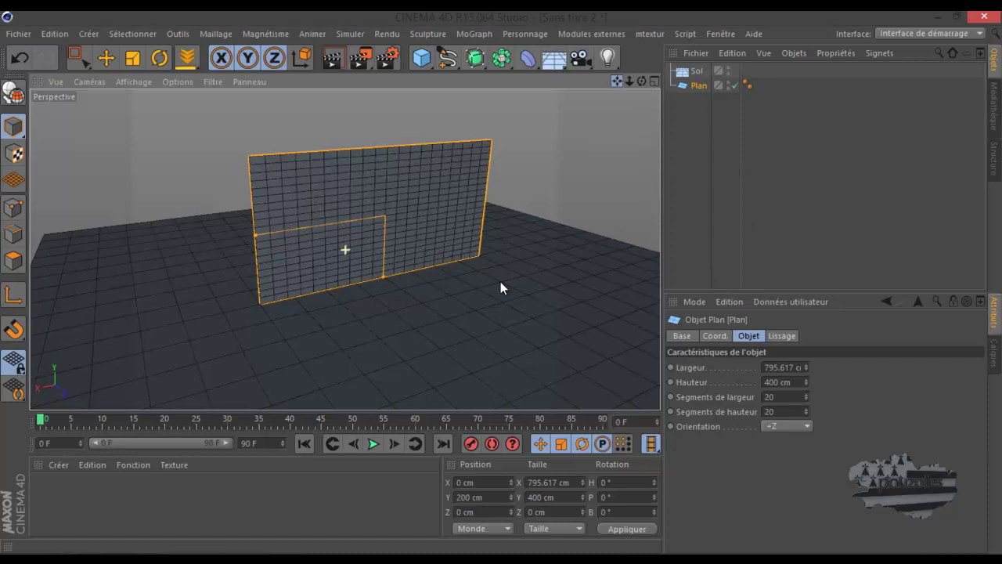
drag(641, 81, 501, 288)
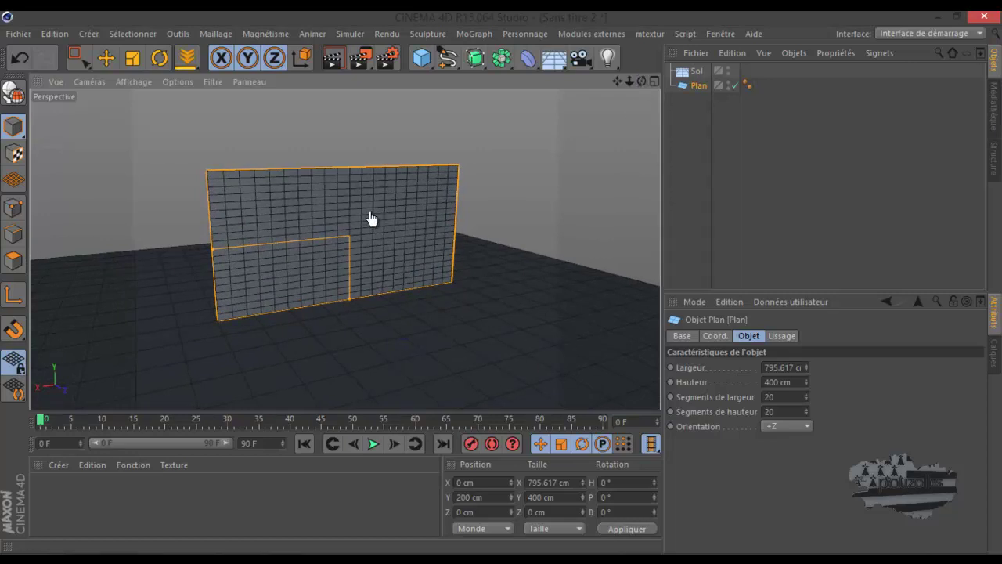
click(782, 397)
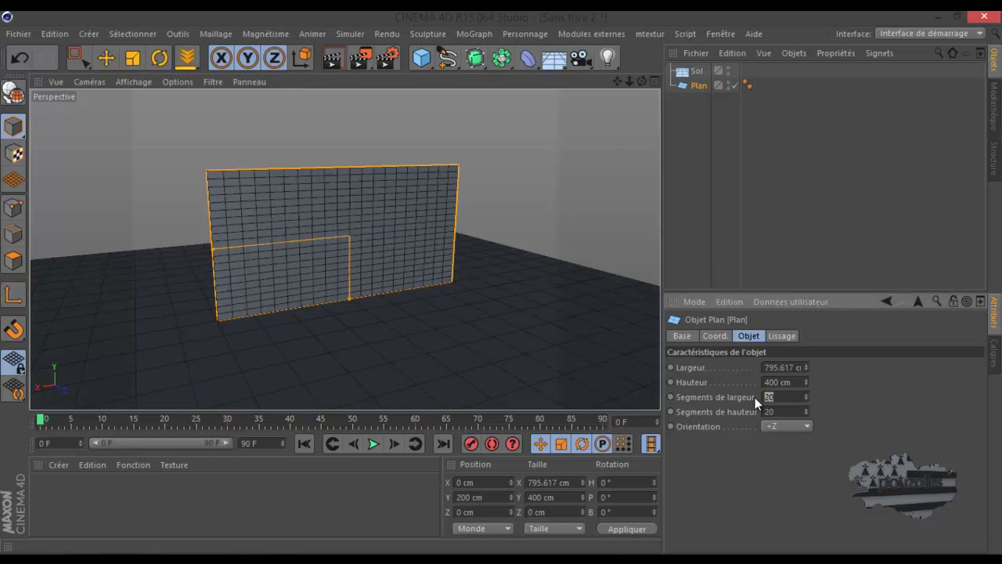
Set the plane's width and height segments to 1
text(1)
click(781, 412)
text(1)
key(Return)
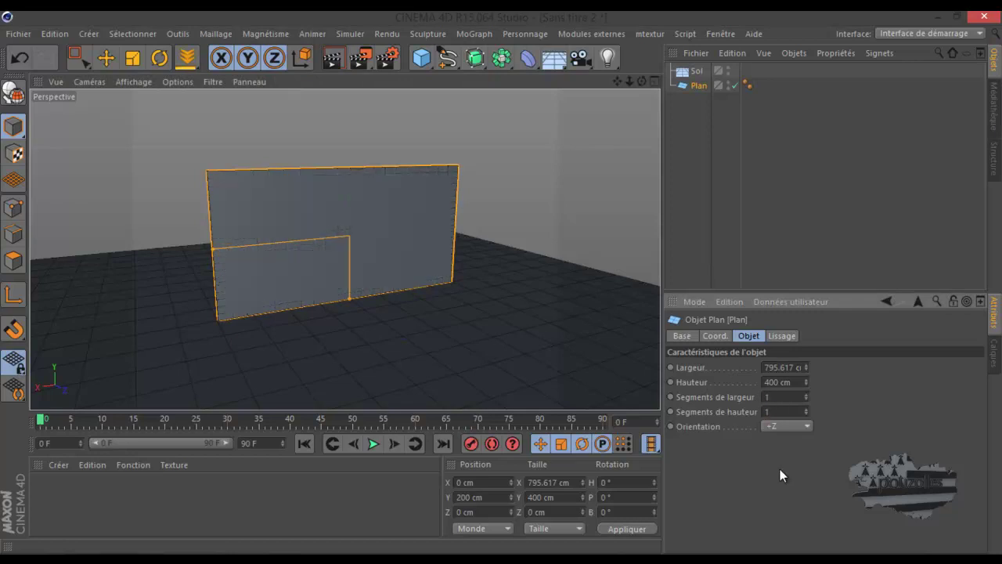
Maximize the front view in Fil de fer display and make the plane editable
scroll(352, 277, up, 3)
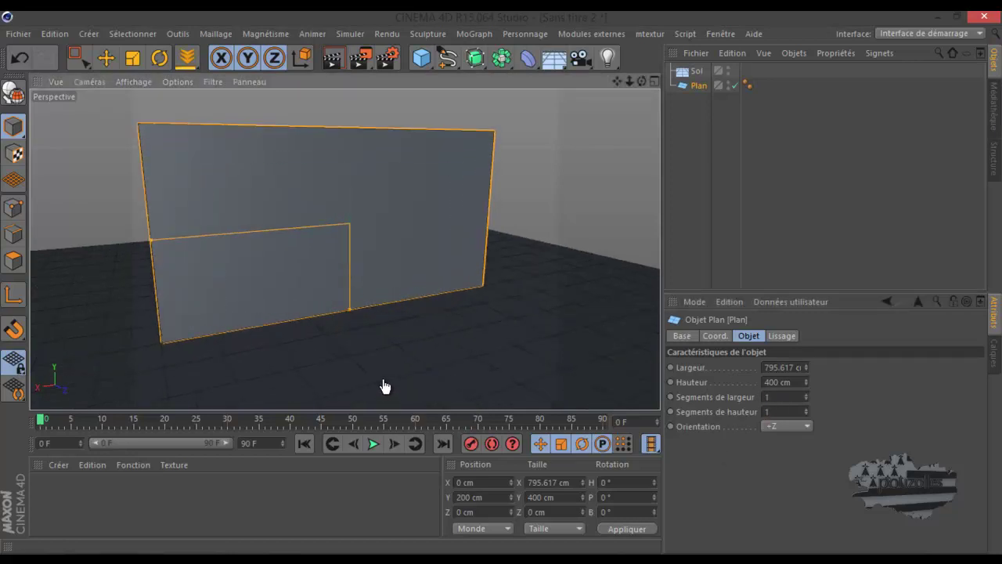
middle_click(444, 379)
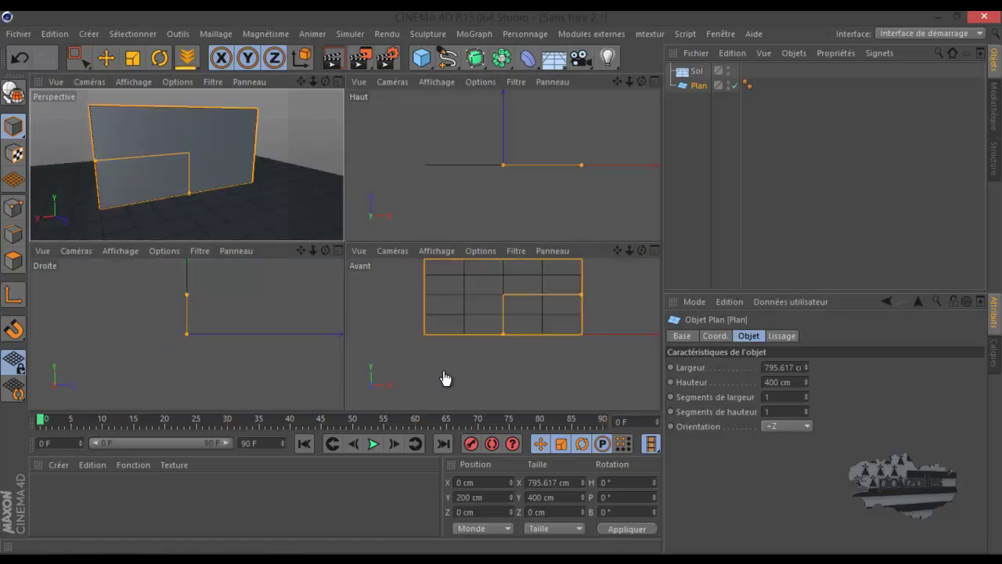
middle_click(445, 379)
scroll(432, 401, down, 2)
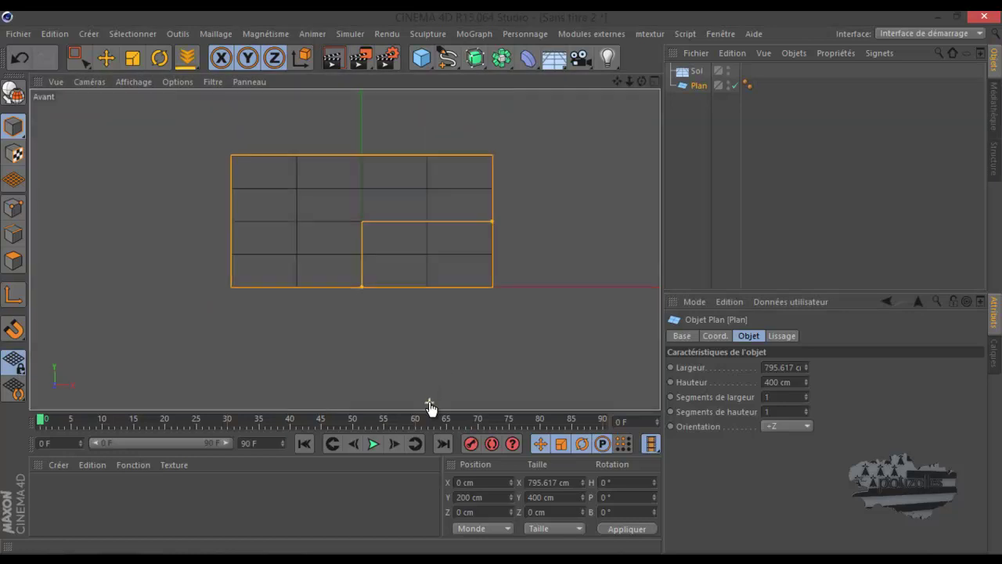
click(133, 86)
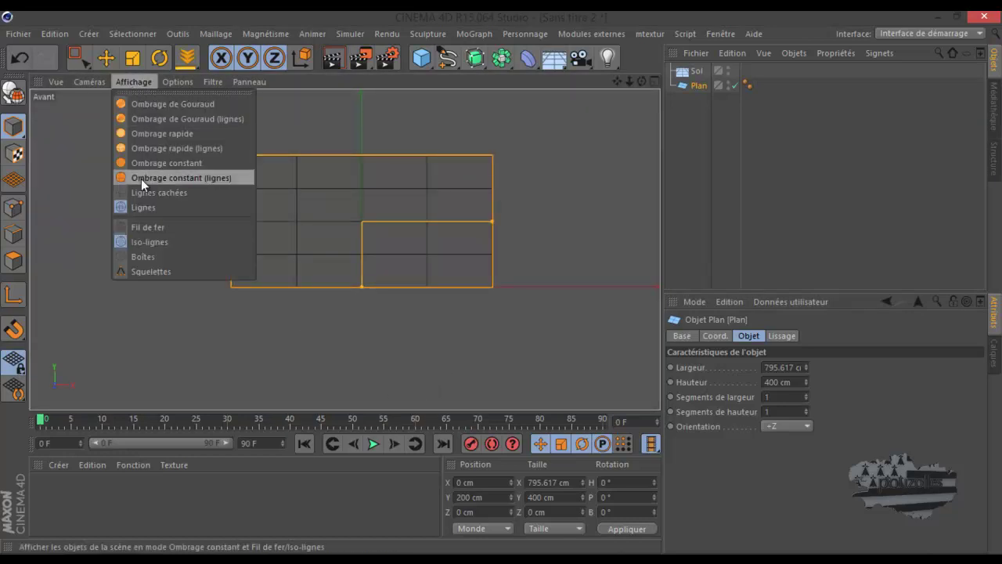
click(143, 234)
scroll(282, 192, up, 1)
scroll(294, 227, up, 2)
scroll(303, 294, down, 3)
scroll(303, 294, down, 2)
scroll(316, 284, up, 2)
scroll(317, 284, up, 2)
scroll(318, 283, up, 1)
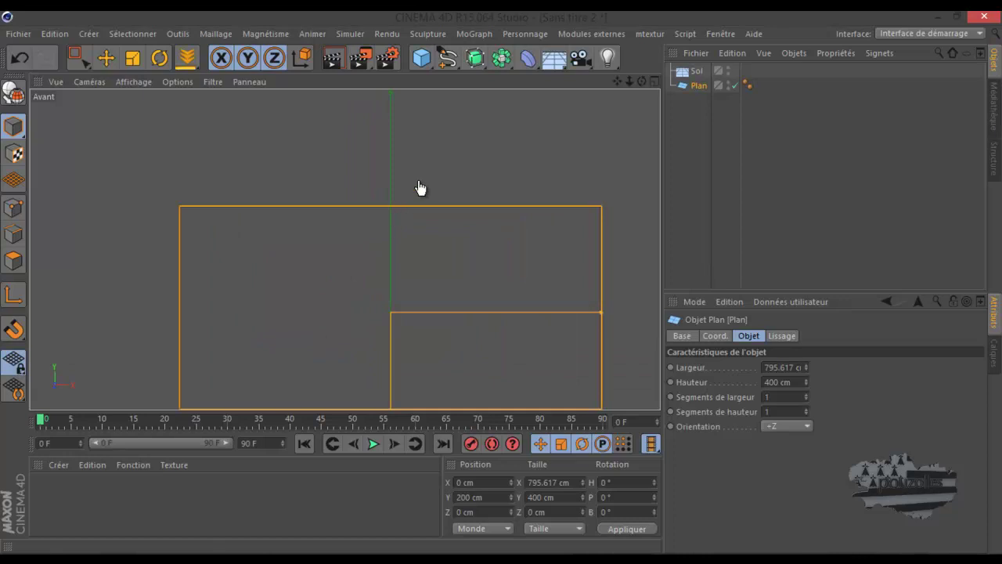
click(13, 93)
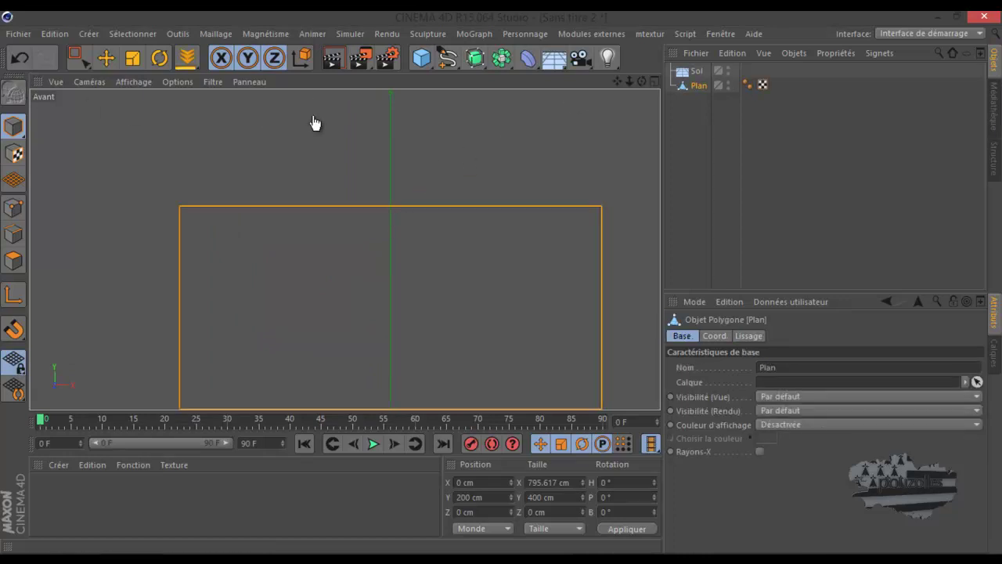
Draw a closed freehand spline tracing a car-body outline over the wall
click(447, 60)
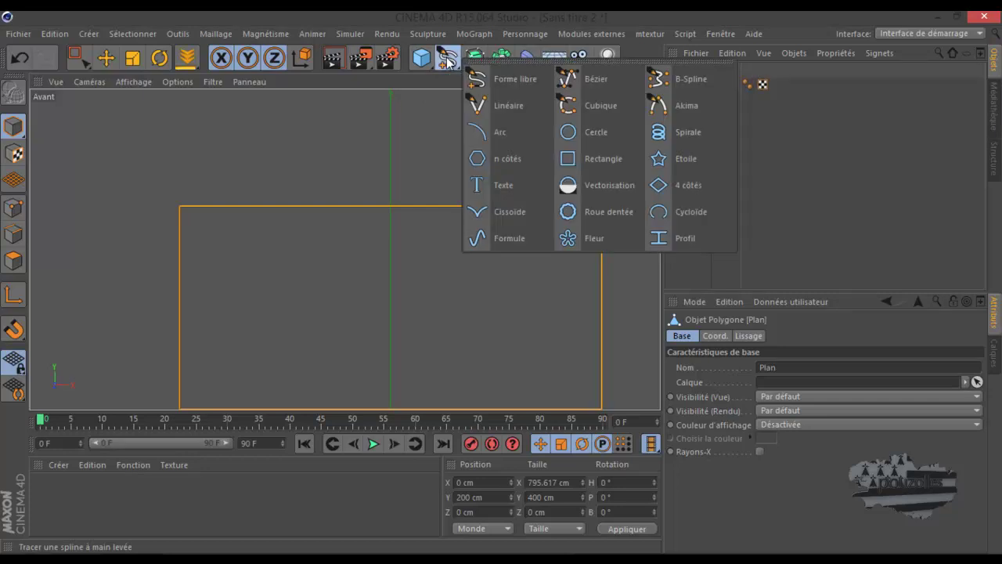
click(448, 62)
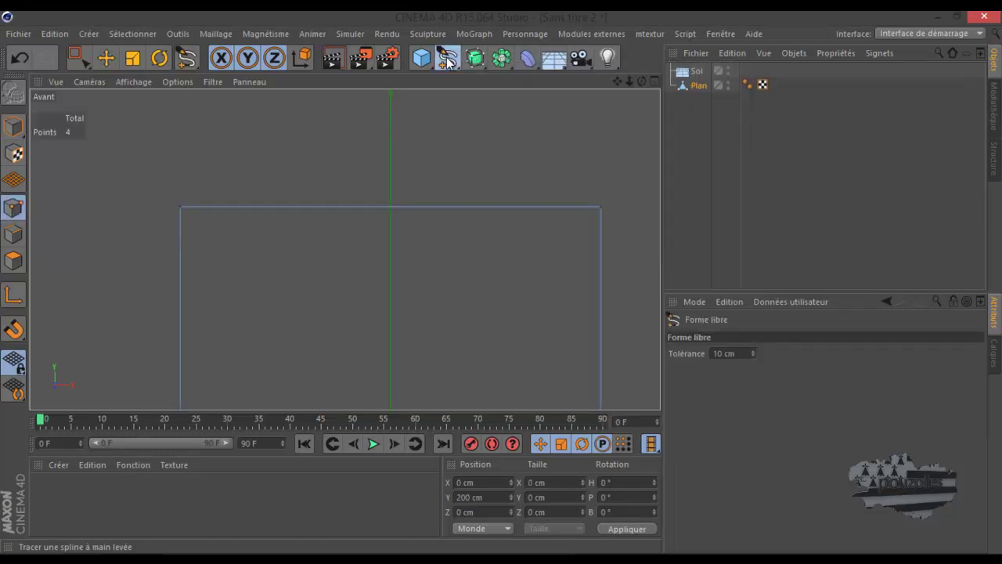
scroll(263, 173, down, 2)
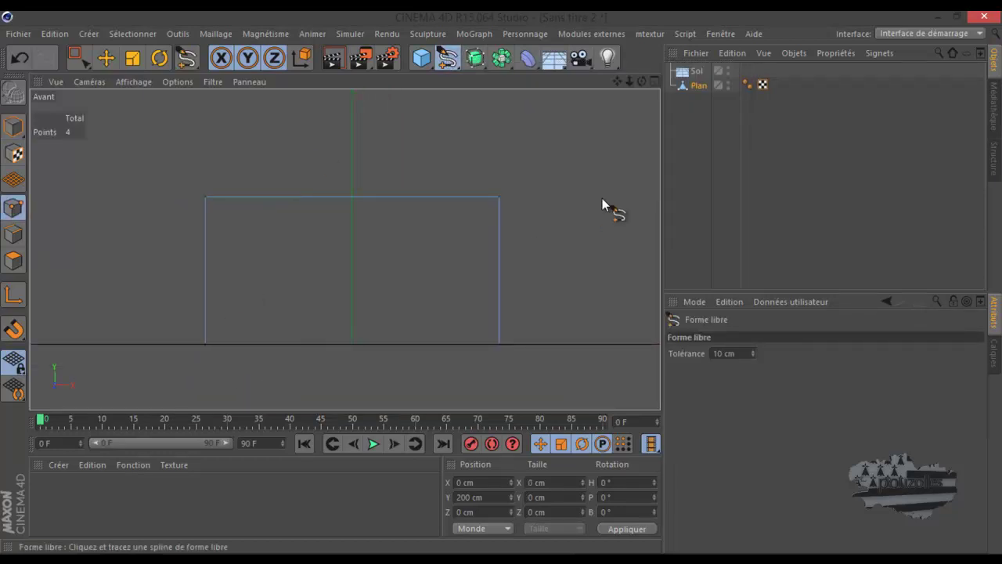
click(678, 150)
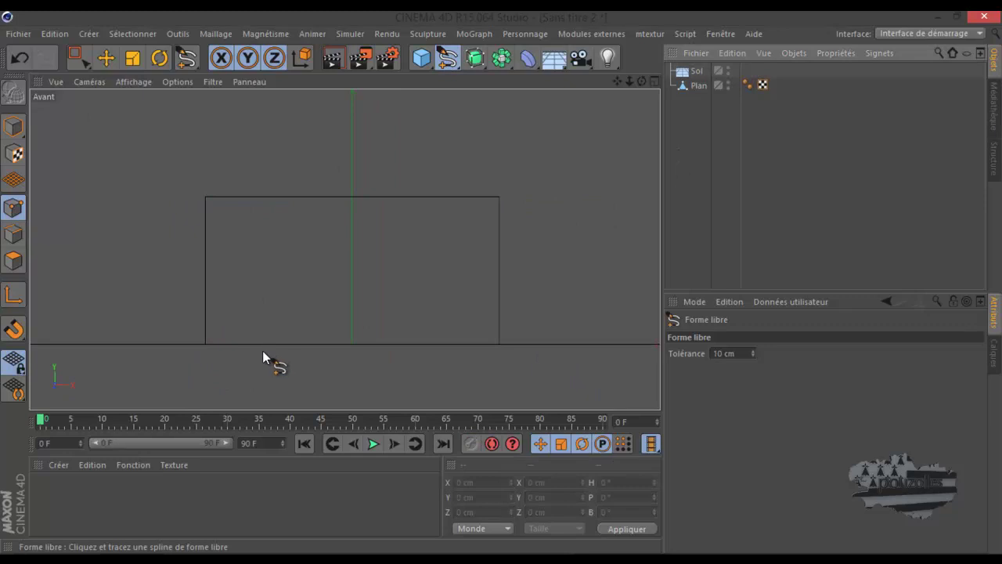
mouse_move(266, 343)
mouse_down()
mouse_move(286, 306)
mouse_move(358, 284)
mouse_move(391, 288)
mouse_up()
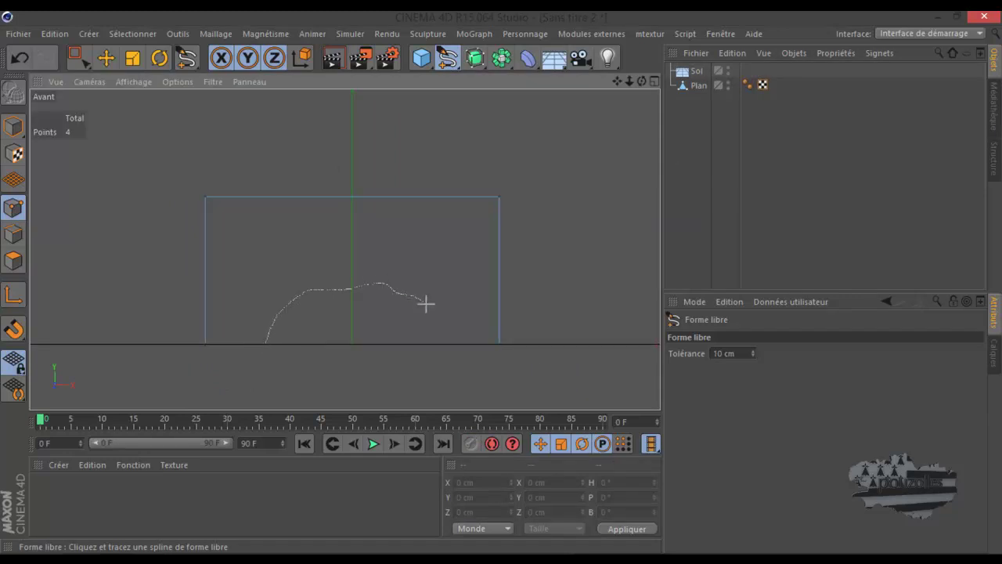
drag(429, 336, 427, 342)
scroll(413, 359, up, 1)
scroll(413, 360, up, 1)
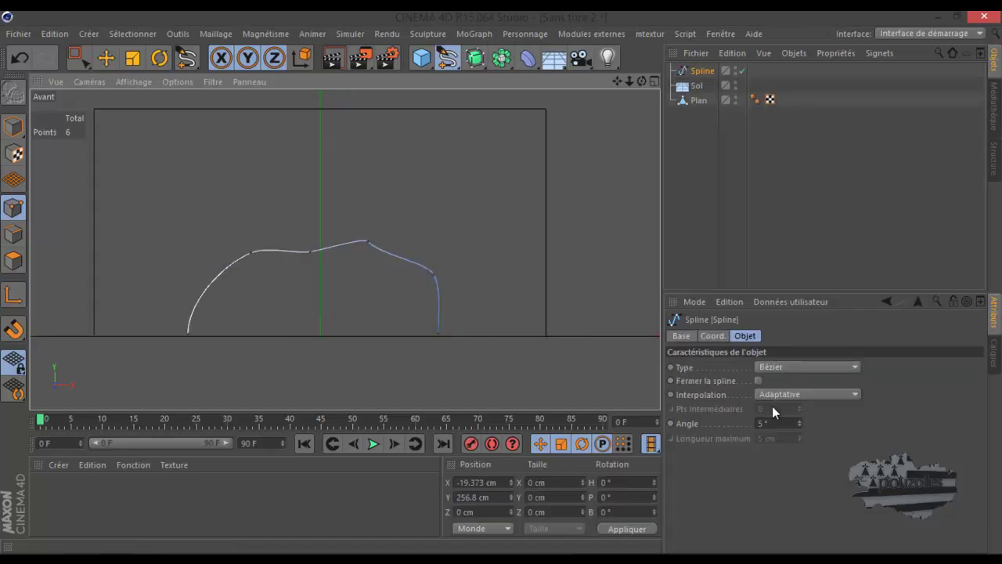
click(759, 381)
Align the outline's two bottom points at Y 0 cm, then return to Model mode
click(106, 57)
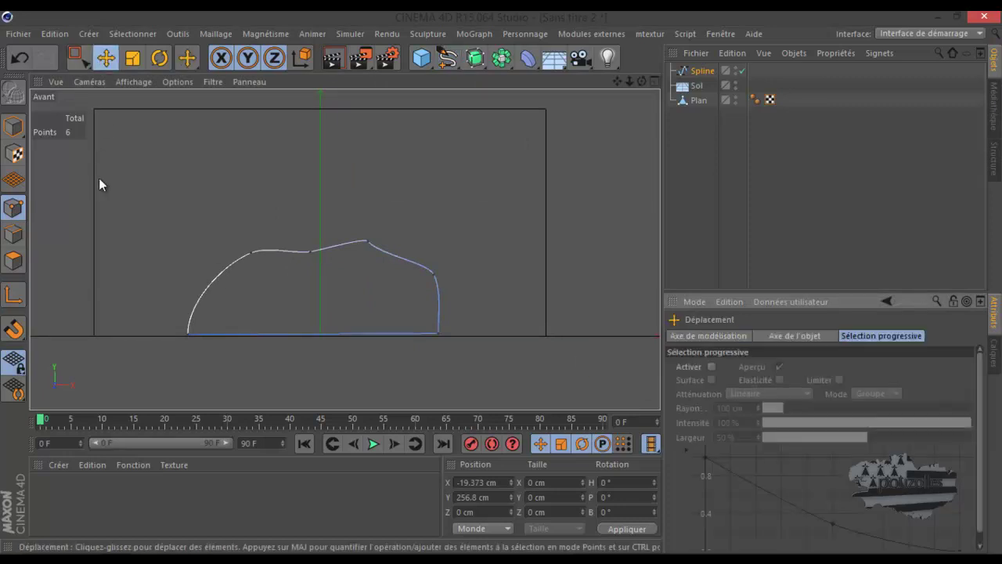
click(76, 57)
drag(181, 322, 498, 384)
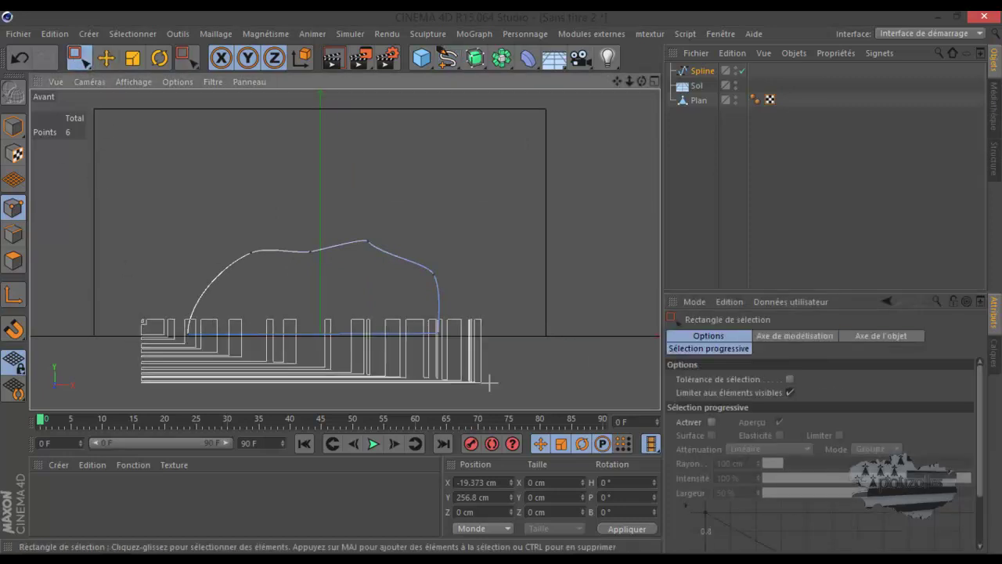
click(548, 498)
text(0)
click(492, 498)
text(0)
click(634, 530)
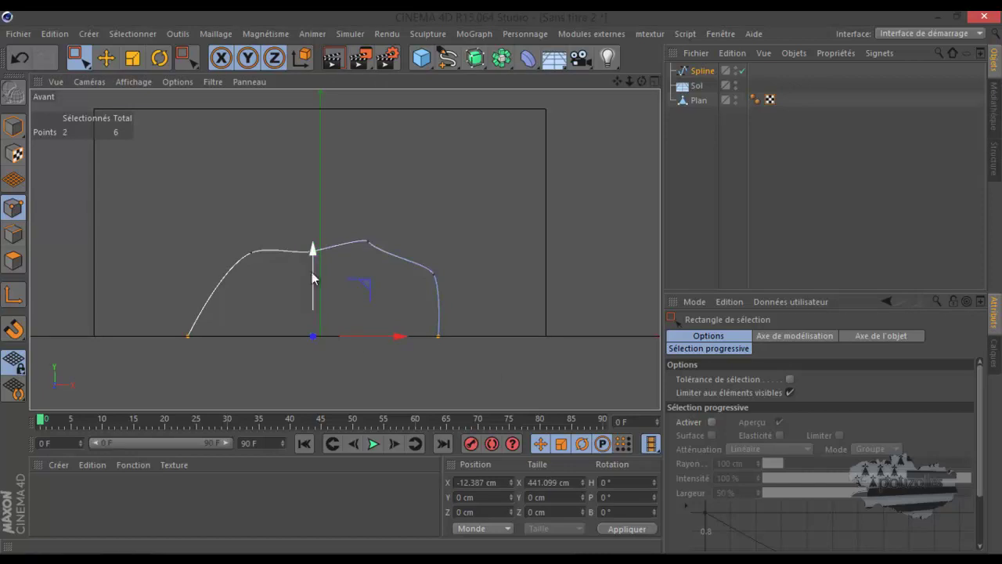
scroll(309, 255, up, 2)
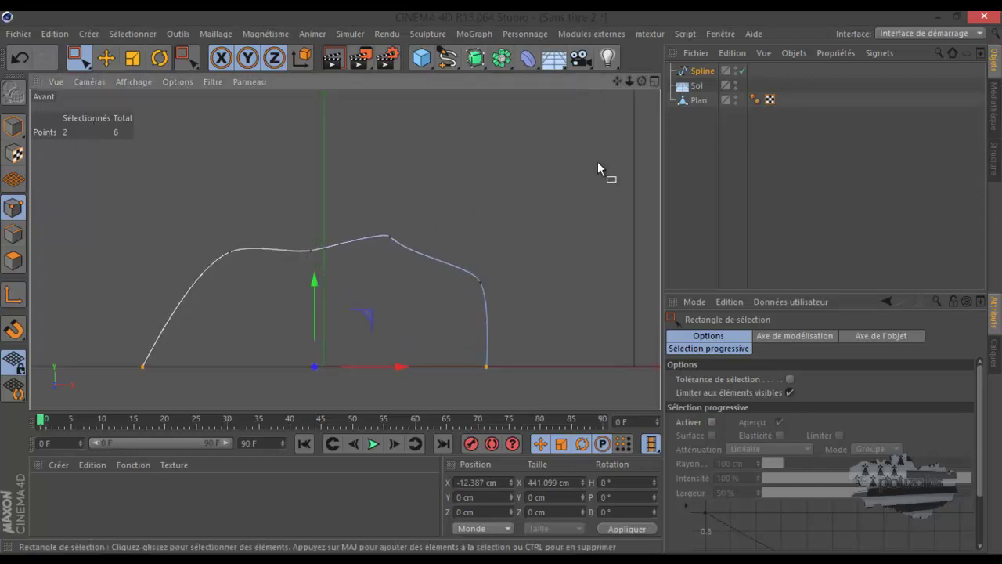
click(106, 57)
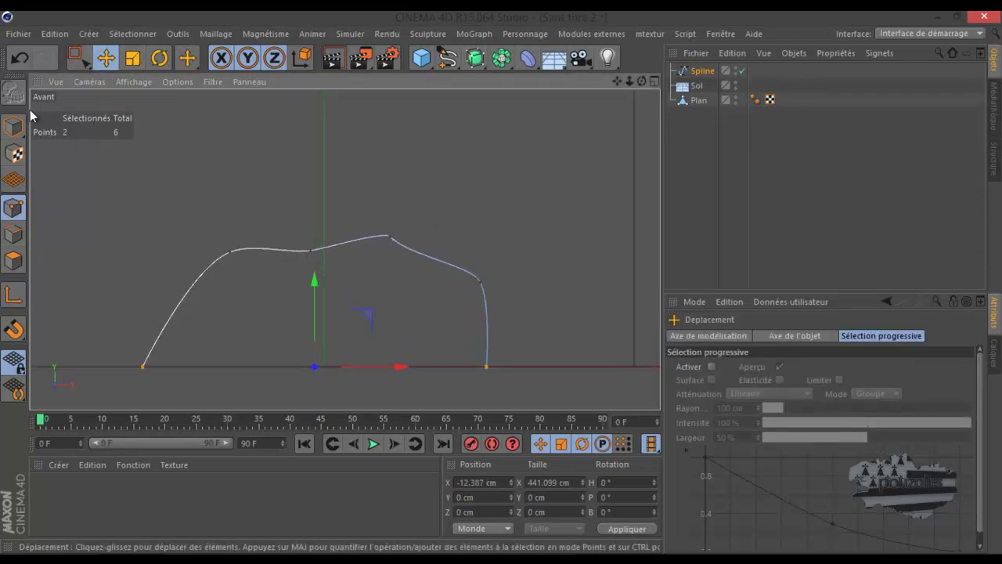
click(13, 125)
Extrude the car spline with an Extrusion generator and hide the Plan wall
click(700, 72)
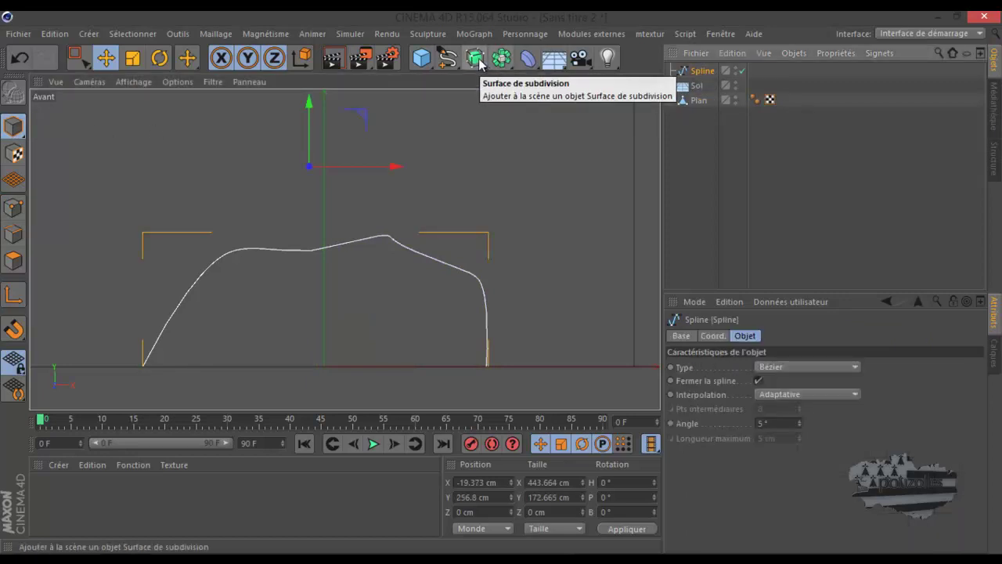
drag(482, 66, 708, 72)
middle_click(290, 211)
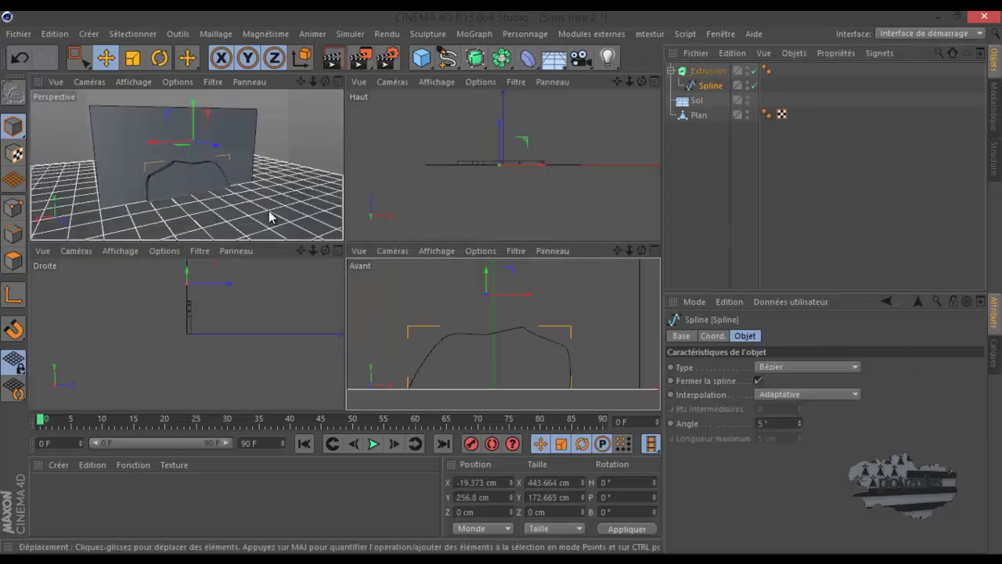
middle_click(268, 217)
scroll(313, 223, up, 3)
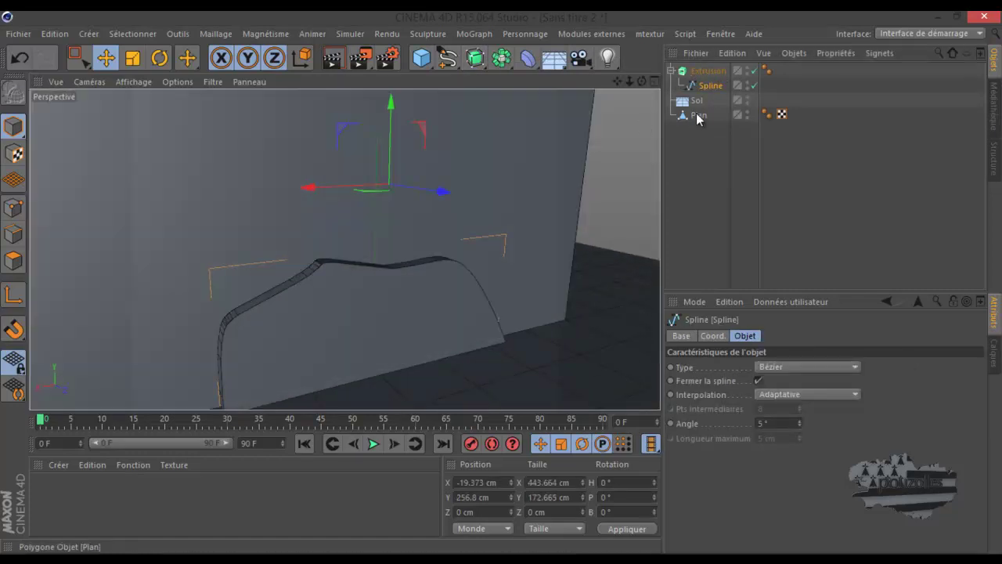
double_click(748, 111)
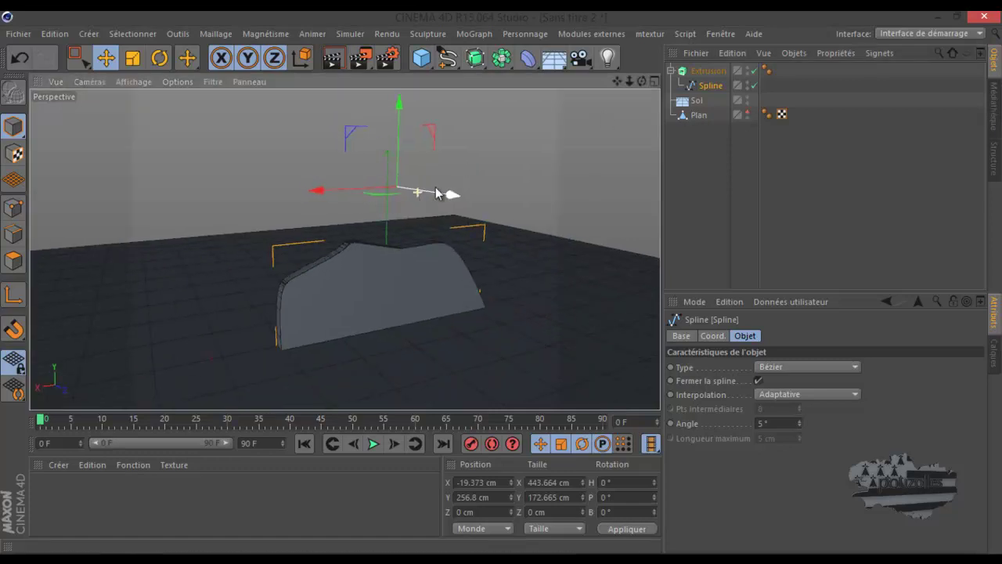
drag(641, 81, 505, 283)
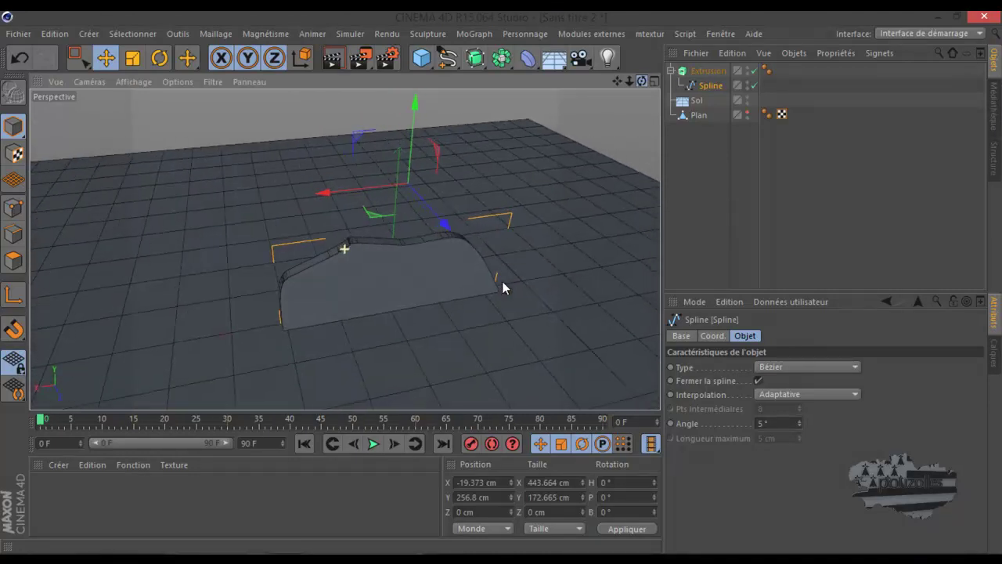
drag(505, 284, 501, 281)
Set the spline's interpolation to Naturelle with 3 intermediate points
click(712, 85)
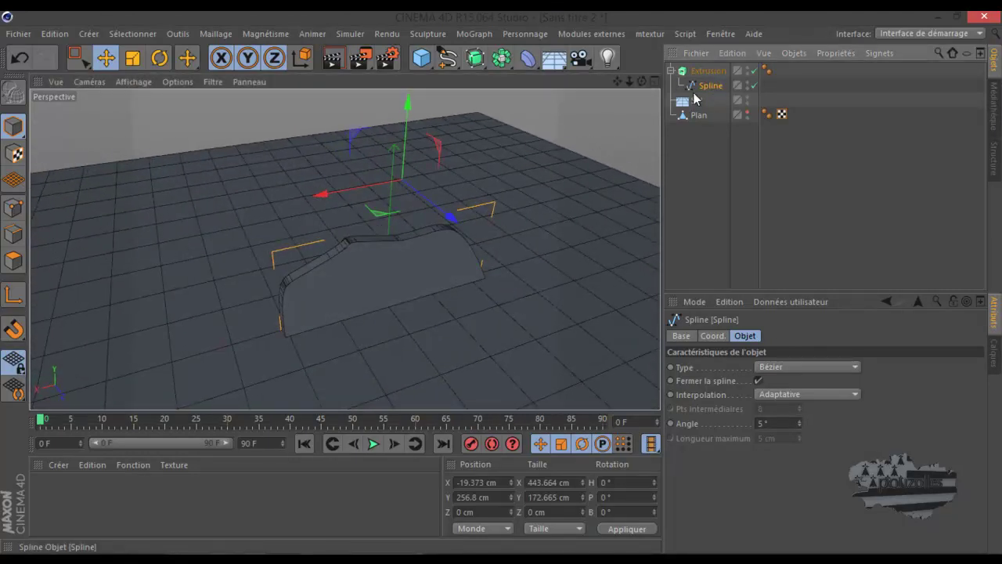
click(769, 395)
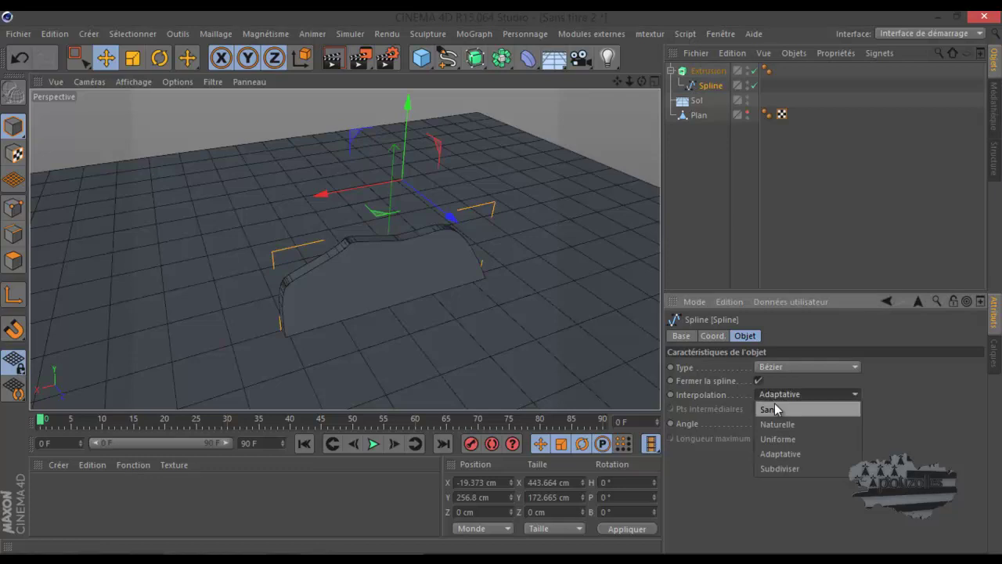
click(776, 422)
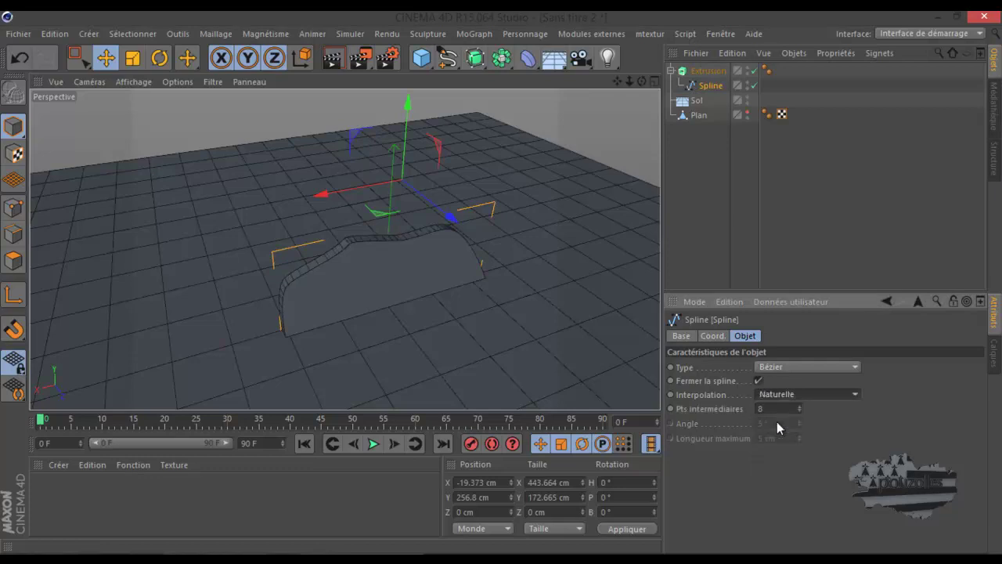
click(799, 412)
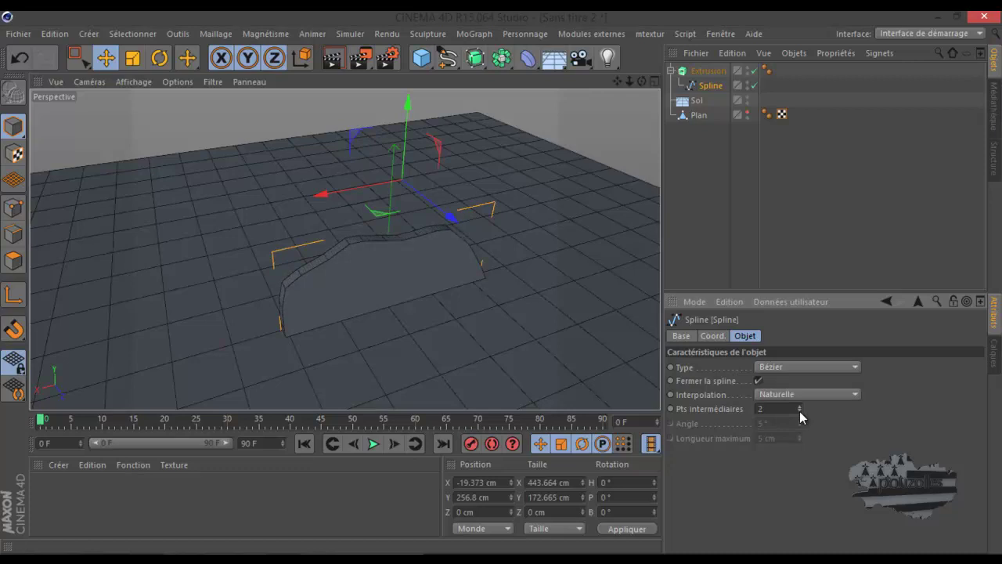
click(800, 411)
click(800, 406)
click(800, 405)
scroll(348, 267, up, 3)
scroll(348, 267, up, 2)
drag(641, 81, 502, 281)
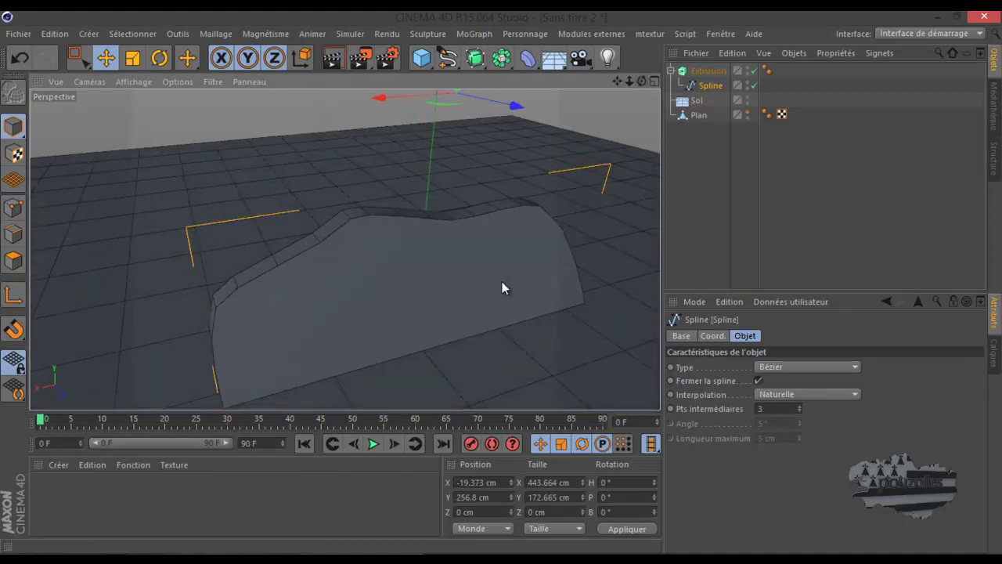
click(708, 71)
Make the extrusion editable and merge its caps into one object, Extrusion.1
click(16, 94)
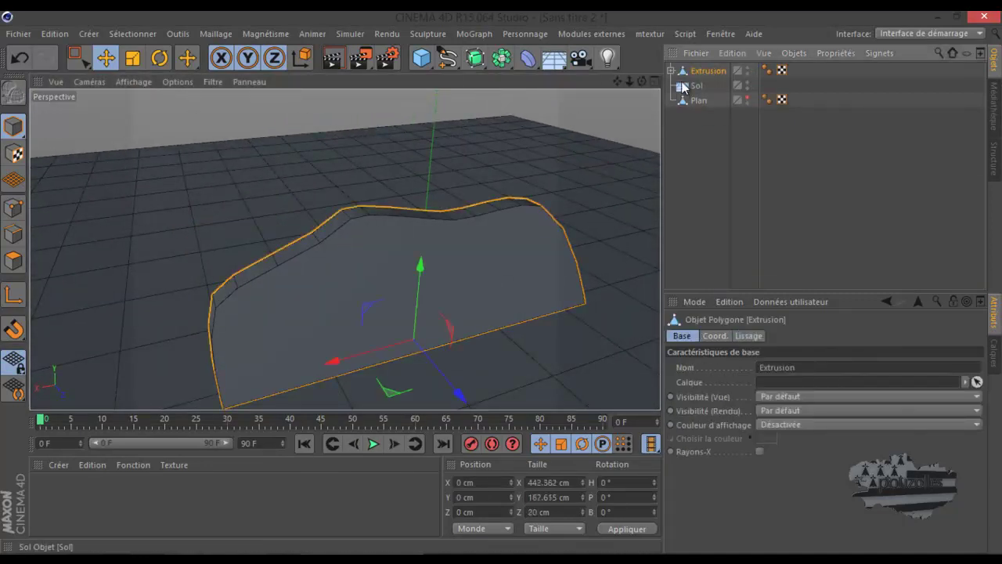
drag(826, 67, 683, 100)
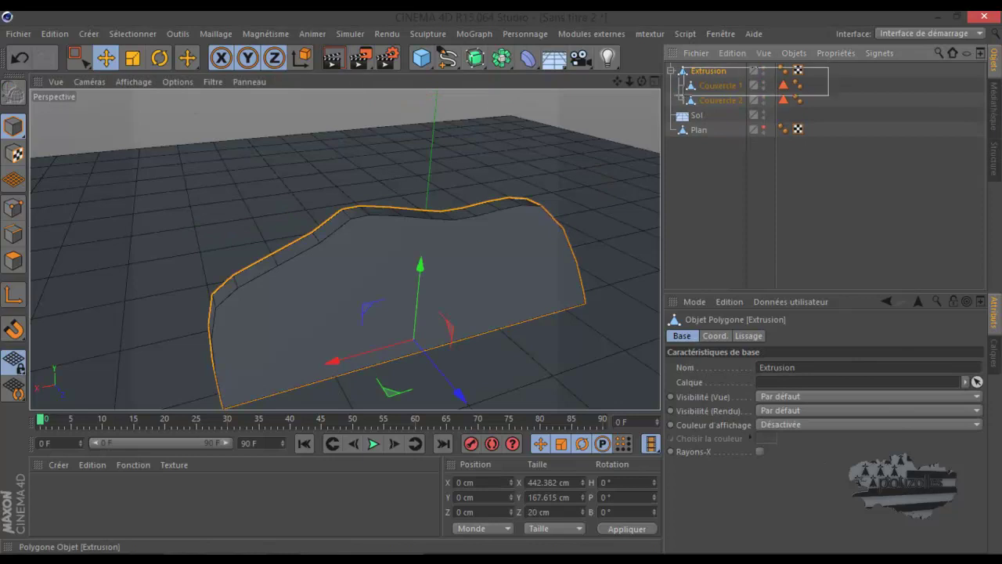
right_click(710, 79)
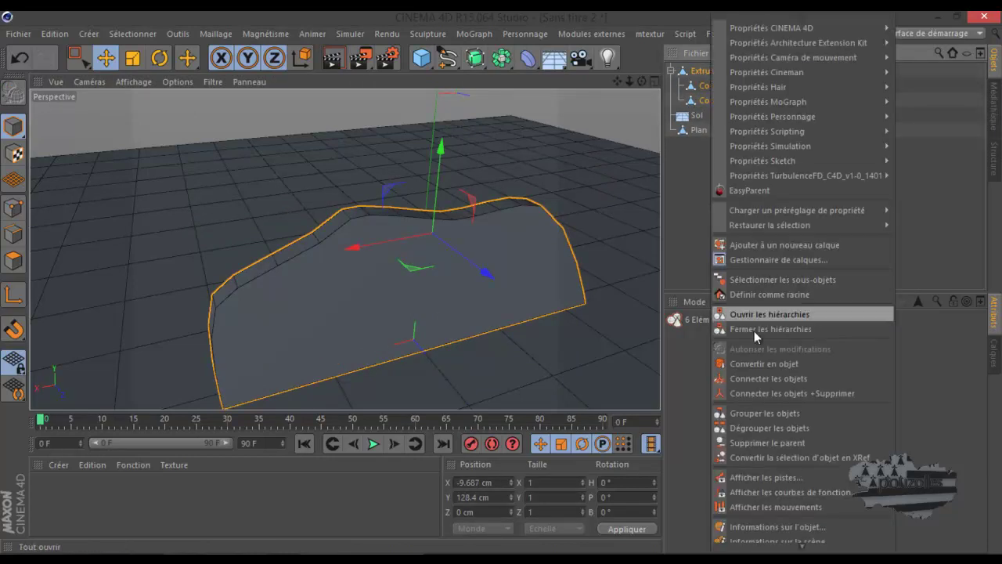
click(779, 391)
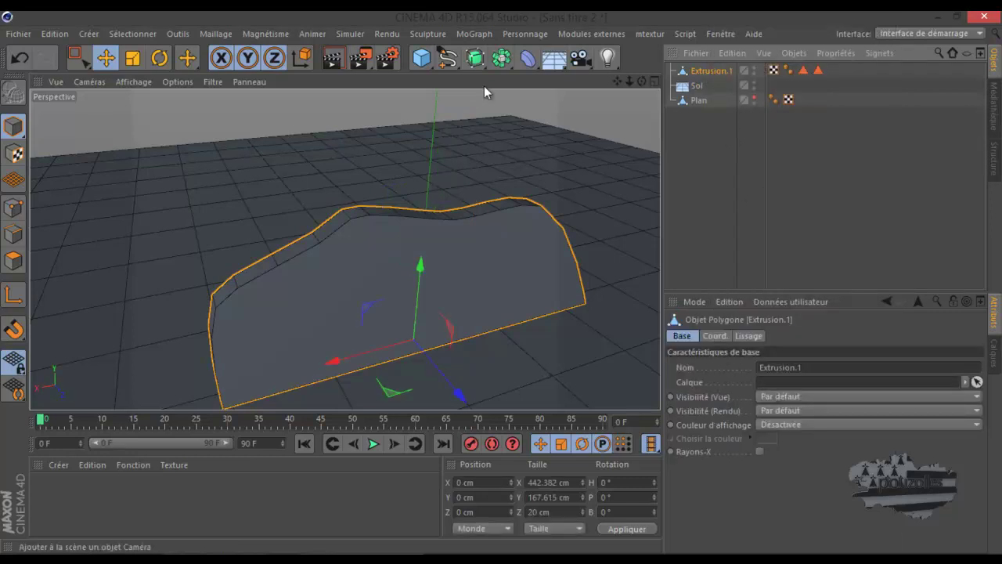
Delete two groups of back points (22 and 18) from the Top view
click(14, 207)
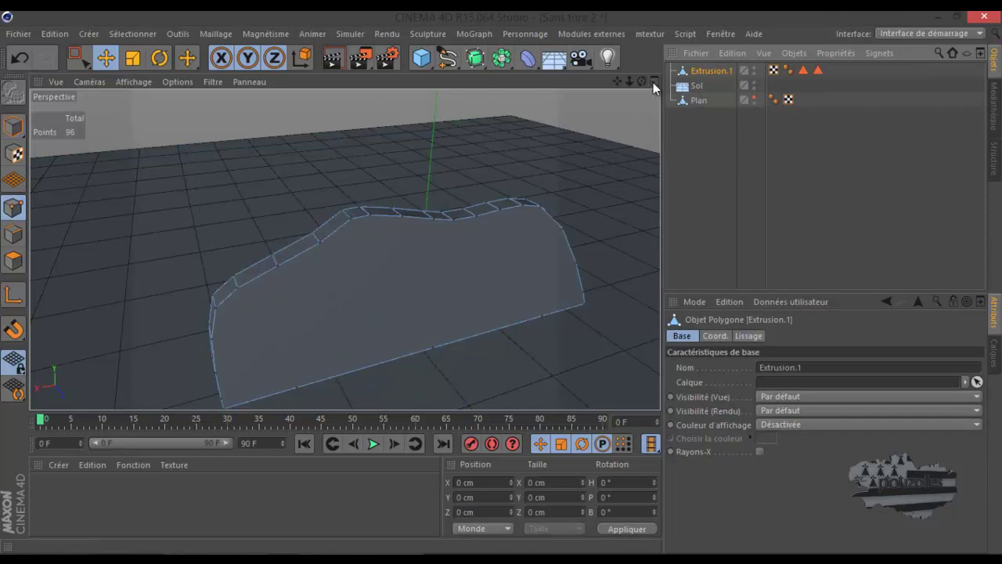
middle_click(582, 151)
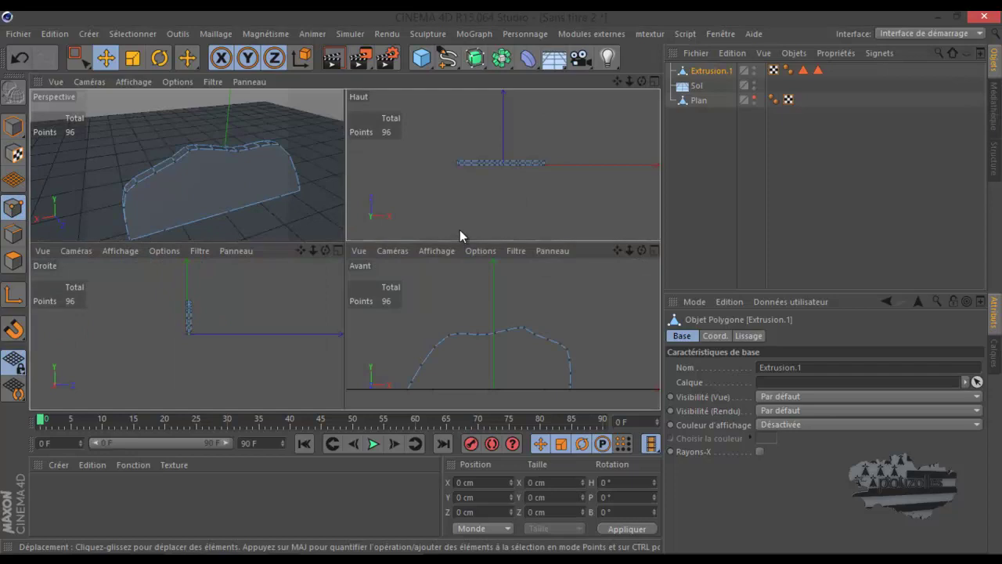
middle_click(460, 229)
key(0)
drag(162, 160, 478, 243)
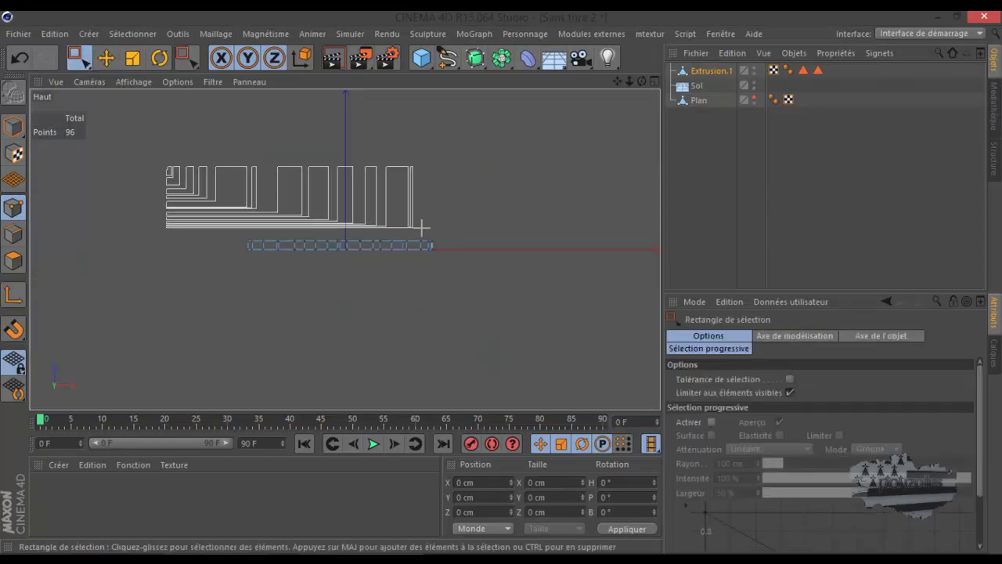
key(Delete)
drag(413, 235, 247, 247)
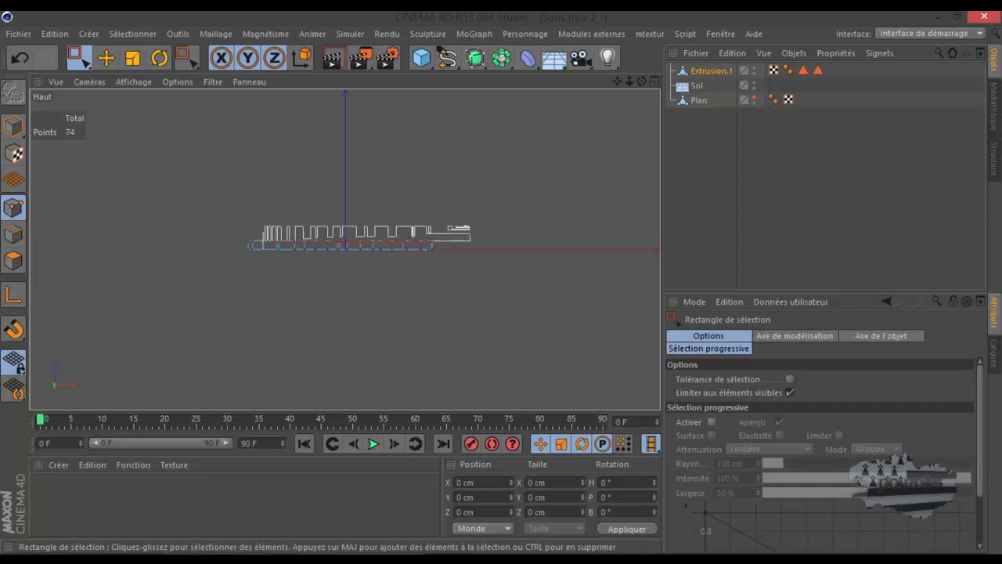
key(Delete)
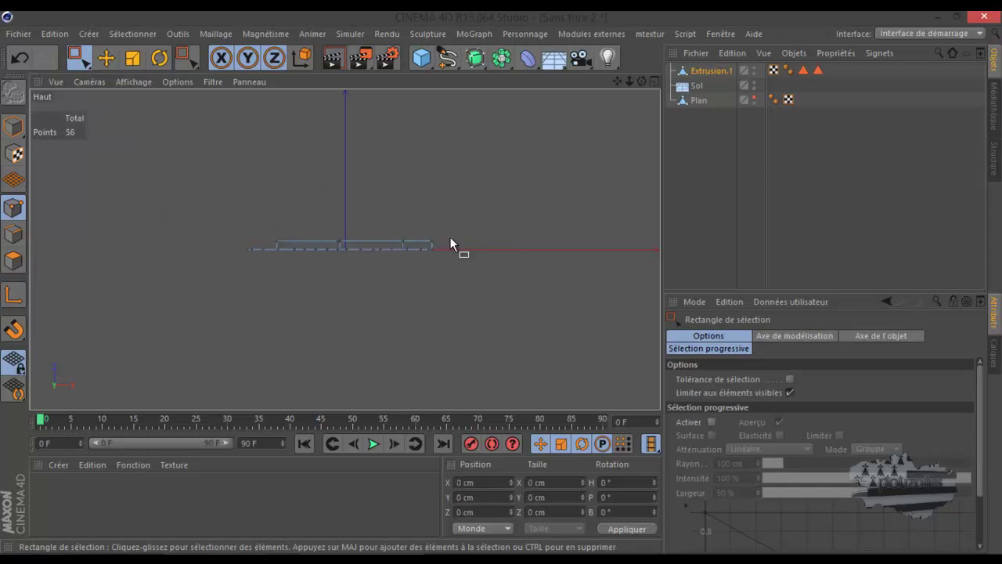
Delete the remaining hidden back points, leaving a flat 48-point car-profile face
click(790, 392)
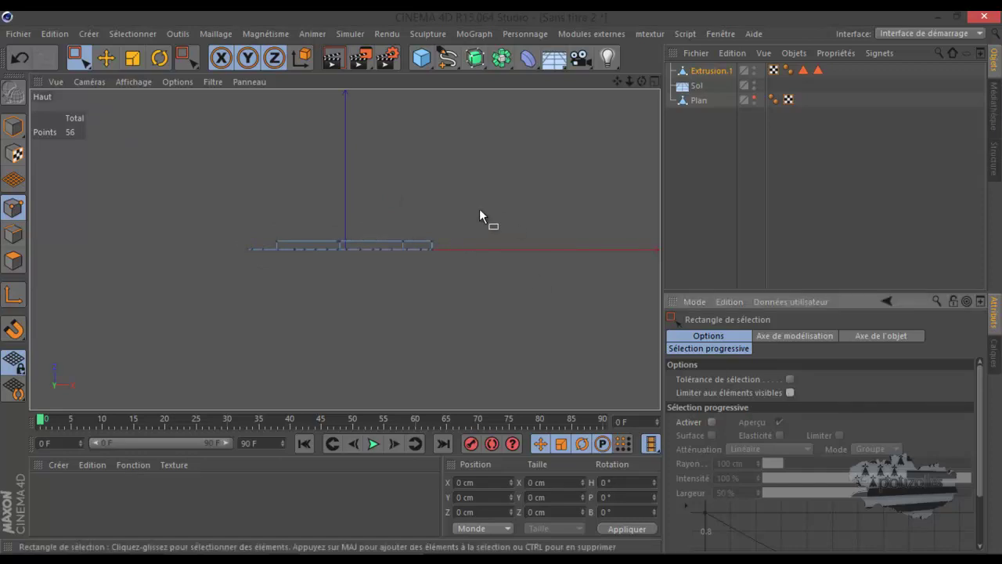
drag(439, 258, 252, 241)
key(Delete)
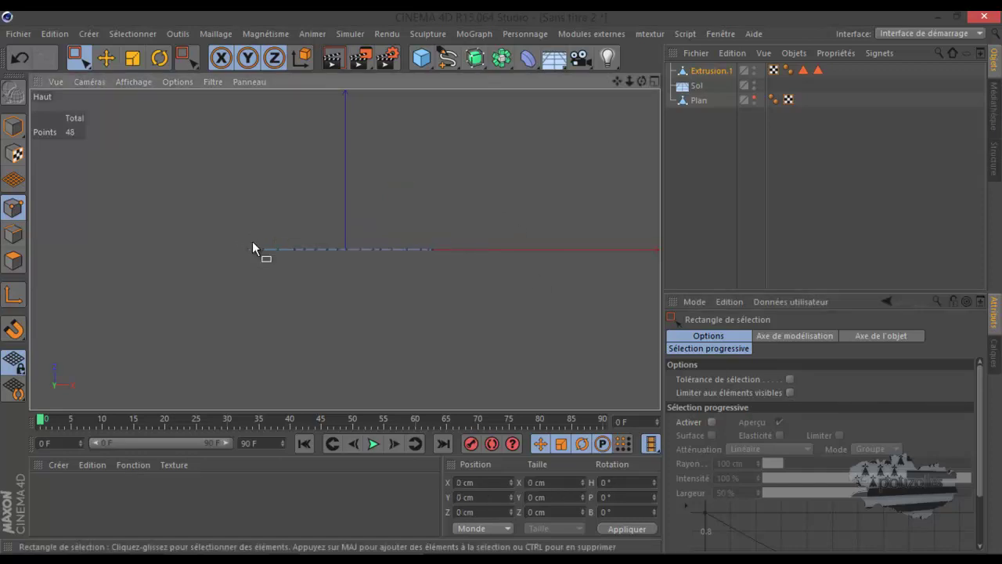
middle_click(247, 240)
middle_click(290, 213)
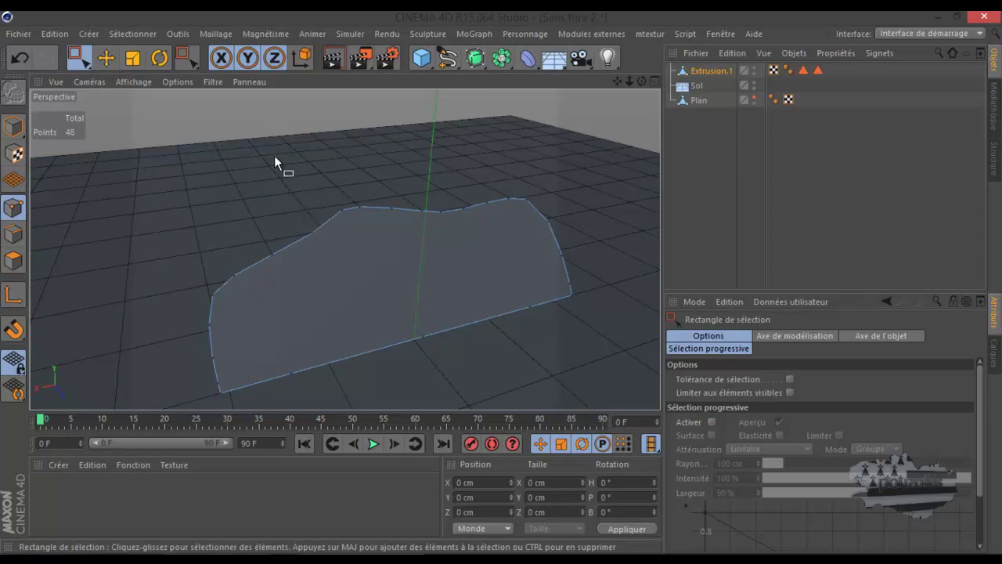
With the Knife tool (K), cut a line along the bottom of the car-shaped face
key(k)
drag(642, 81, 502, 285)
drag(617, 83, 501, 284)
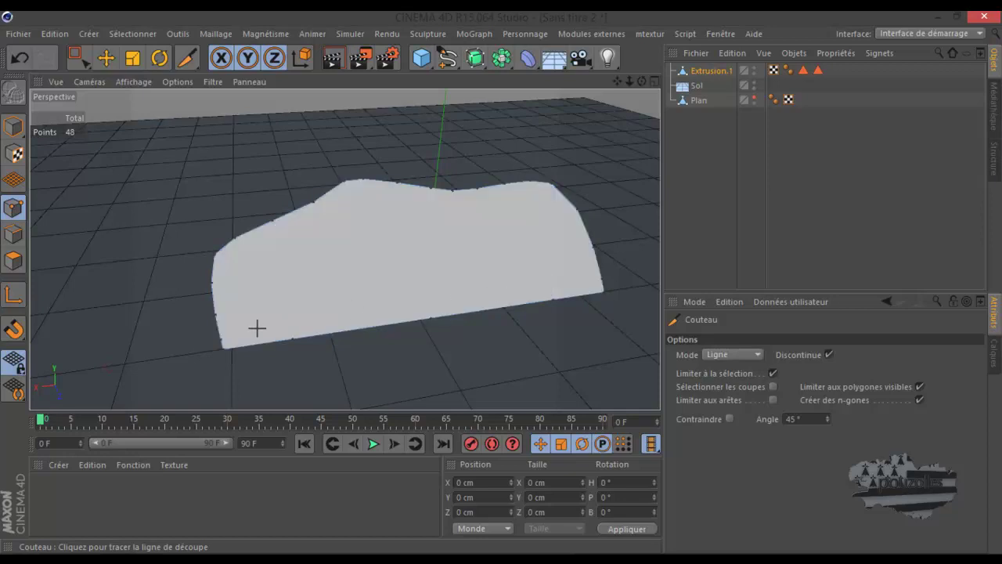
mouse_move(221, 336)
mouse_down()
mouse_move(597, 278)
mouse_move(213, 298)
mouse_move(576, 210)
mouse_up()
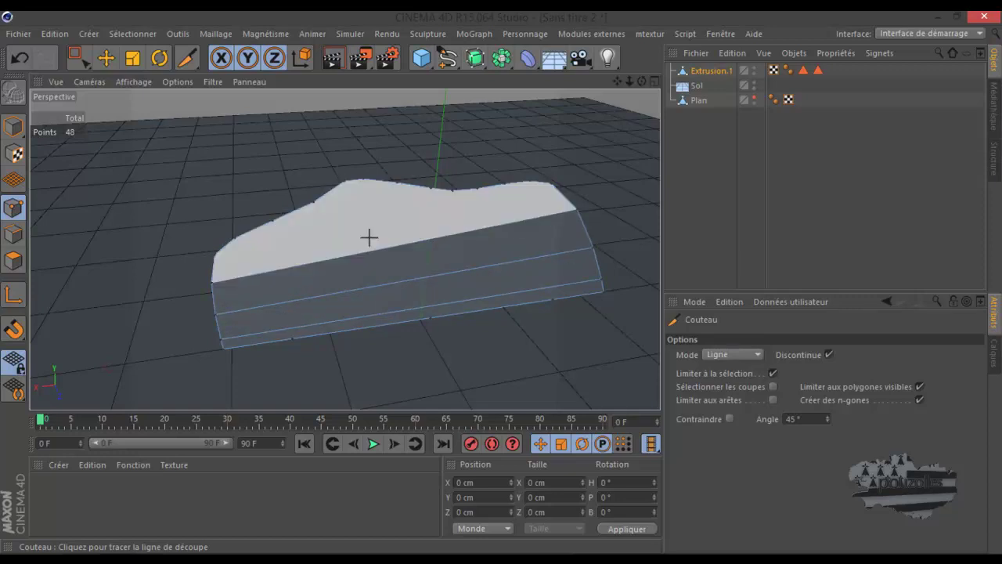
Slice vertical cuts through the left end and middle of the car shape
drag(235, 245, 247, 345)
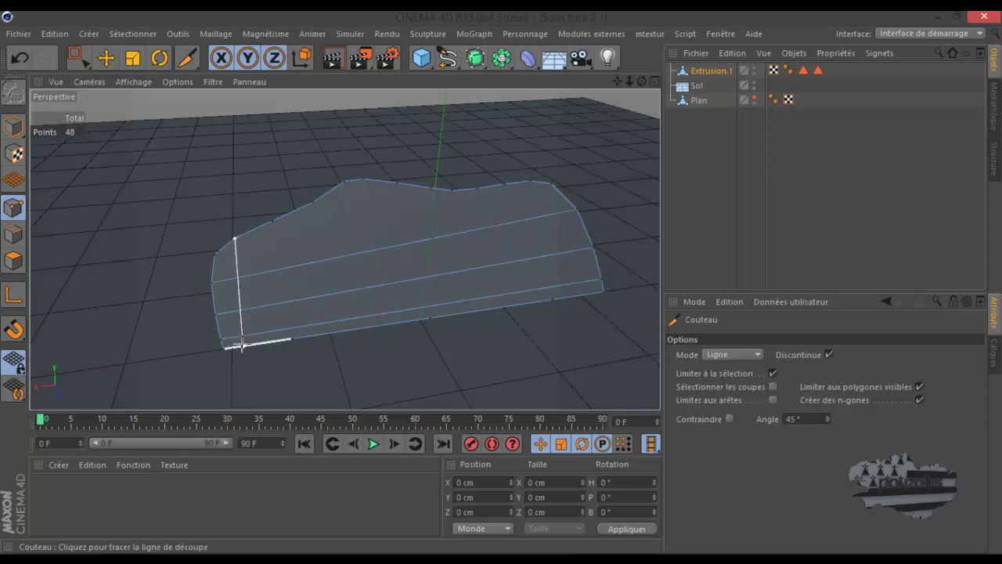
drag(272, 227, 290, 337)
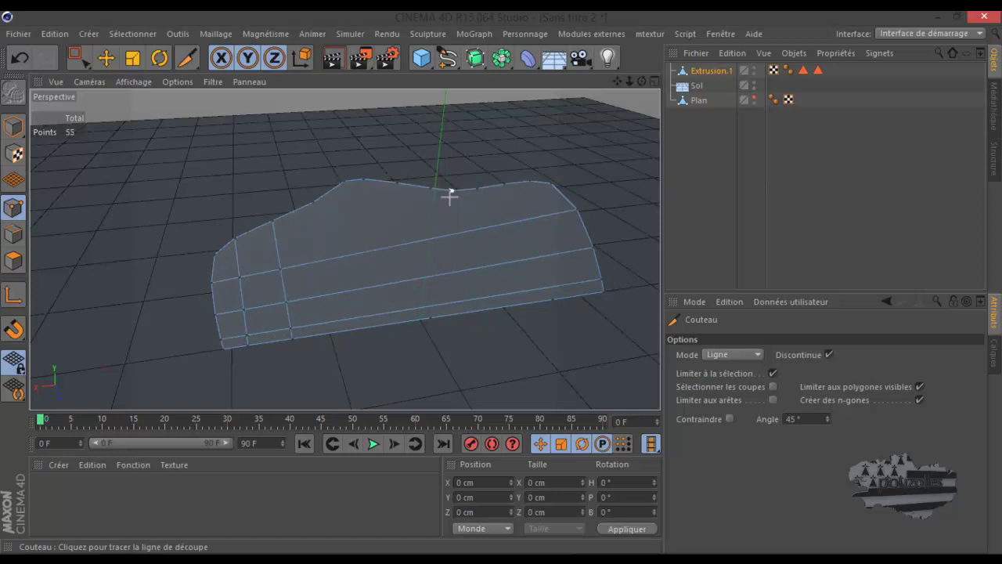
drag(433, 188, 430, 316)
drag(312, 202, 327, 335)
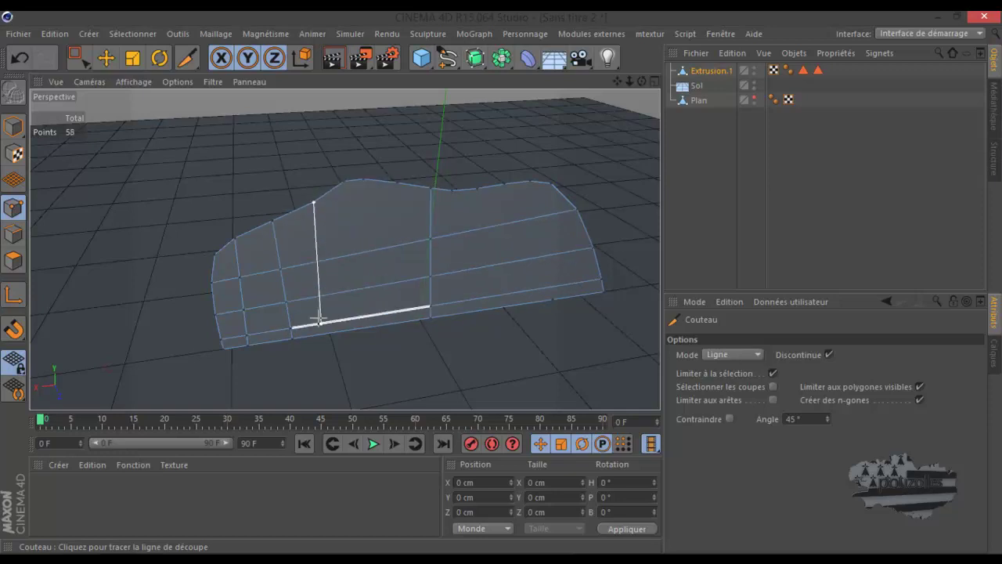
drag(314, 202, 396, 183)
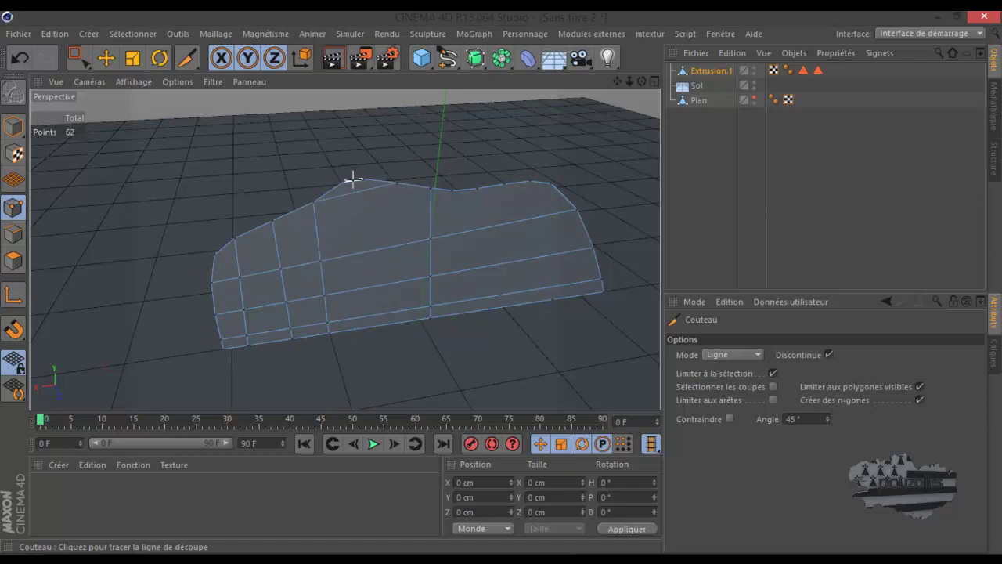
Add more vertical cuts across the right part, dividing the face into a grid
drag(353, 180, 372, 328)
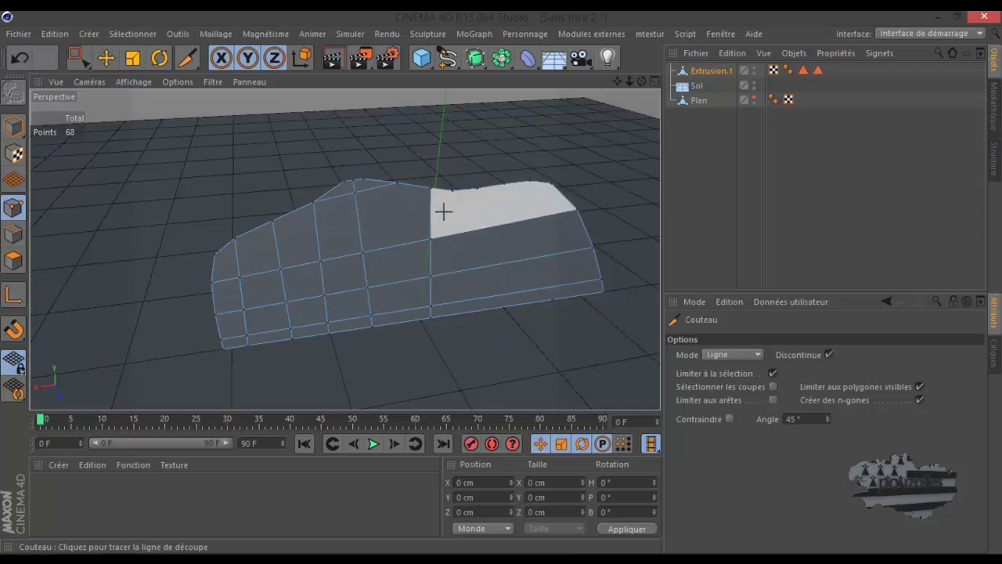
drag(398, 182, 409, 323)
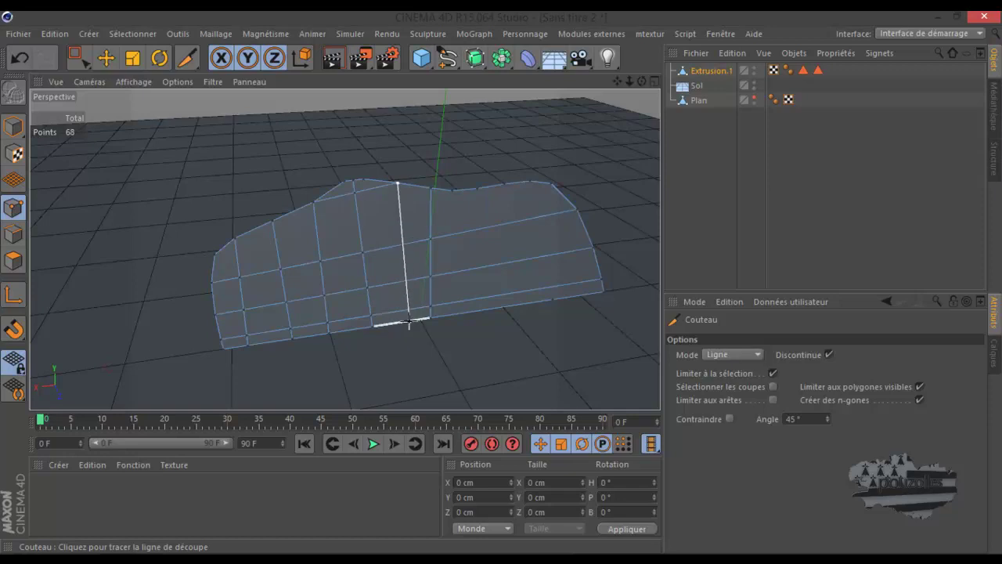
drag(454, 188, 466, 310)
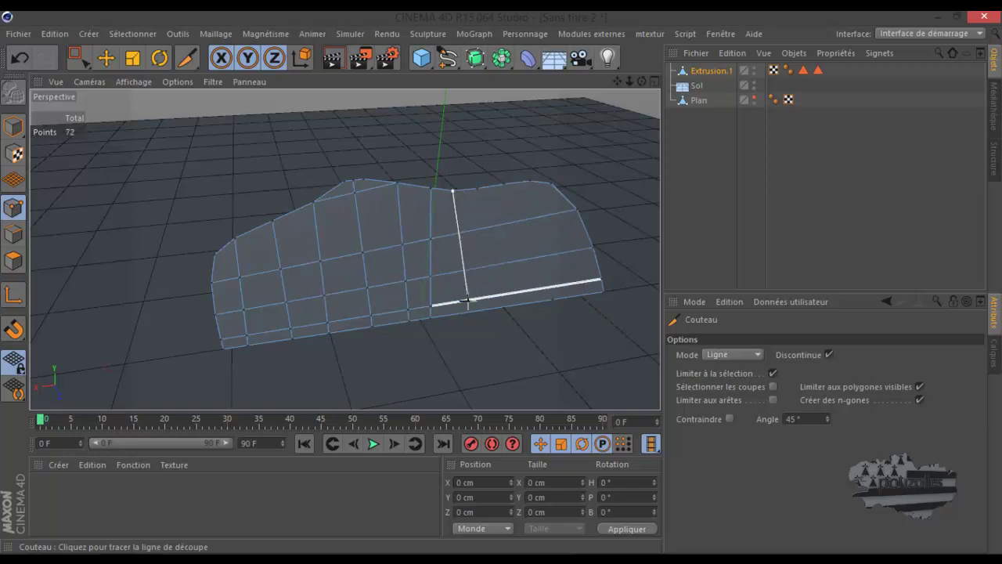
mouse_move(479, 191)
mouse_down()
mouse_move(488, 290)
mouse_move(499, 304)
mouse_up()
mouse_move(502, 182)
mouse_down()
mouse_move(527, 268)
mouse_move(523, 299)
mouse_up()
drag(530, 185, 556, 300)
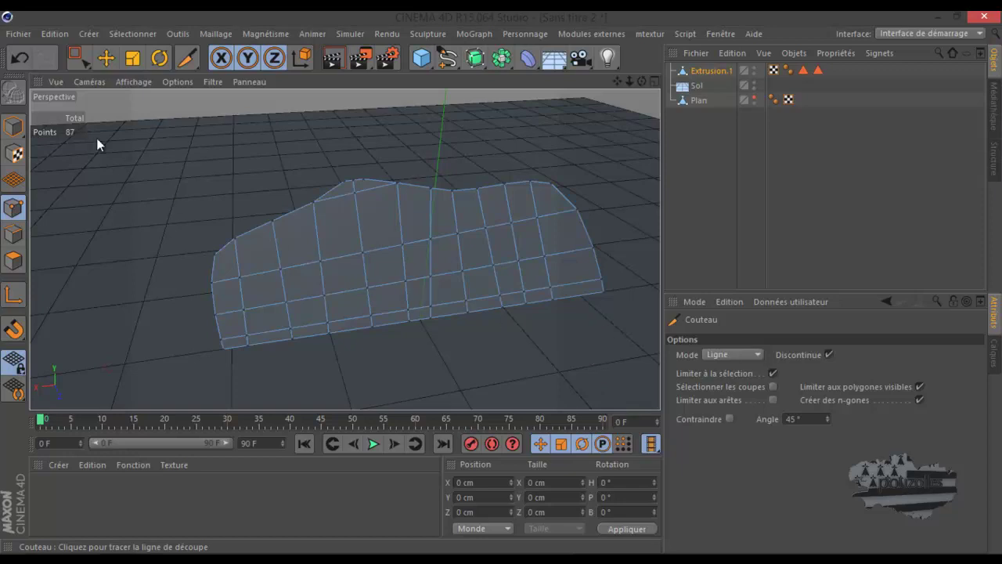
Extrude all 46 polygons of Extrusion.1 by 32.3 cm with Couvercles (caps) enabled
click(11, 263)
key(ctrl+a)
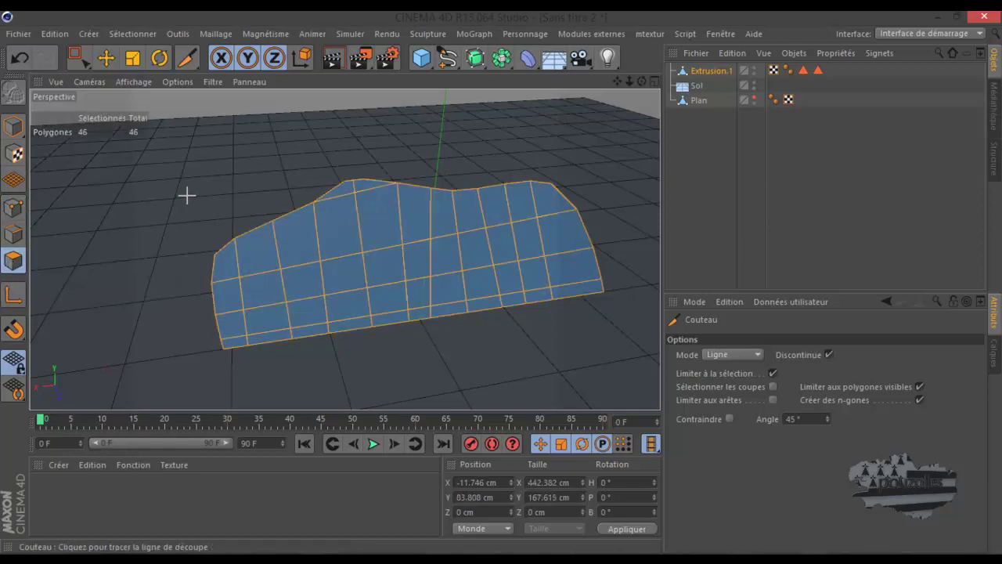
mouse_move(642, 83)
mouse_down()
mouse_move(502, 280)
mouse_move(483, 202)
mouse_up()
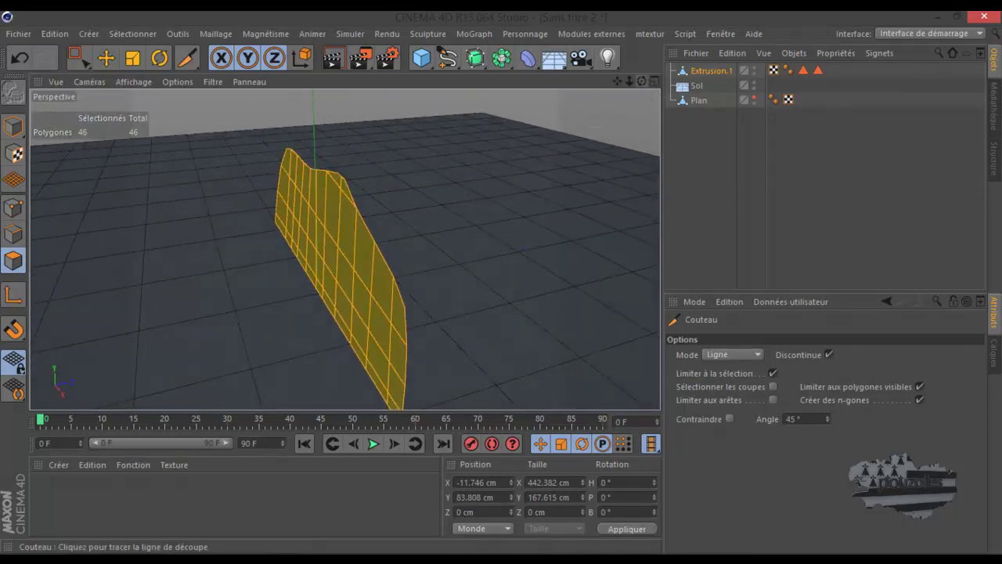
right_click(483, 201)
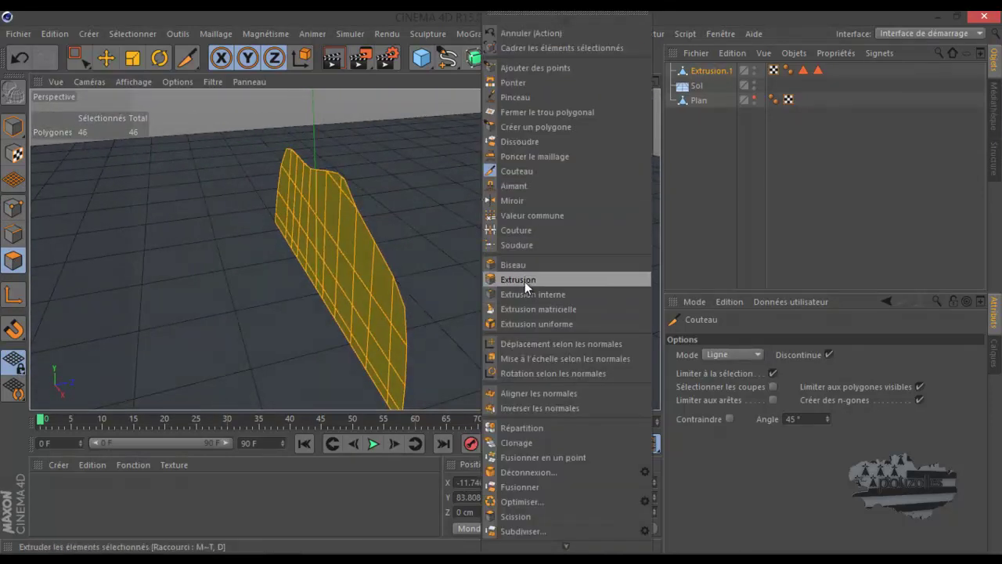
click(524, 281)
click(874, 426)
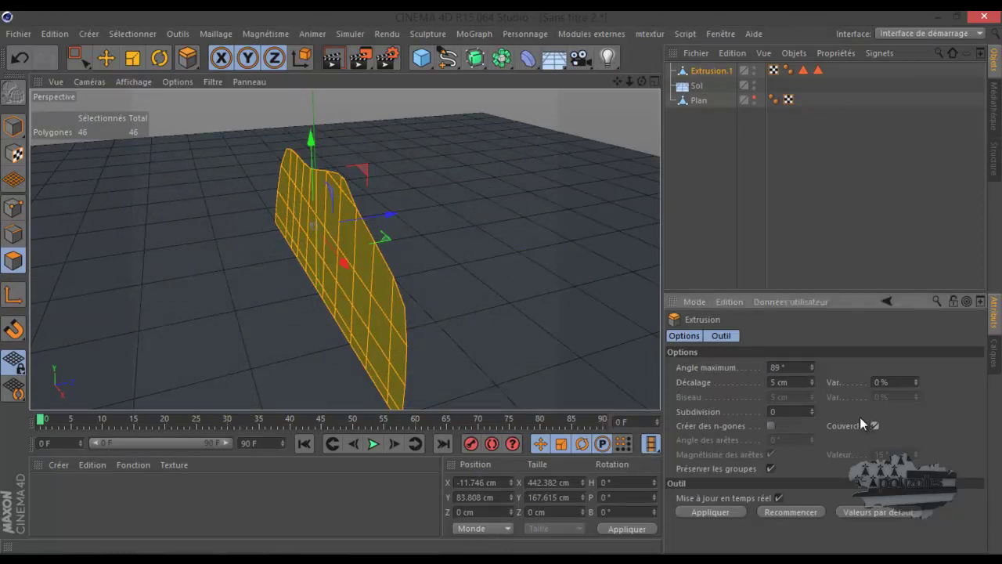
drag(502, 281, 506, 281)
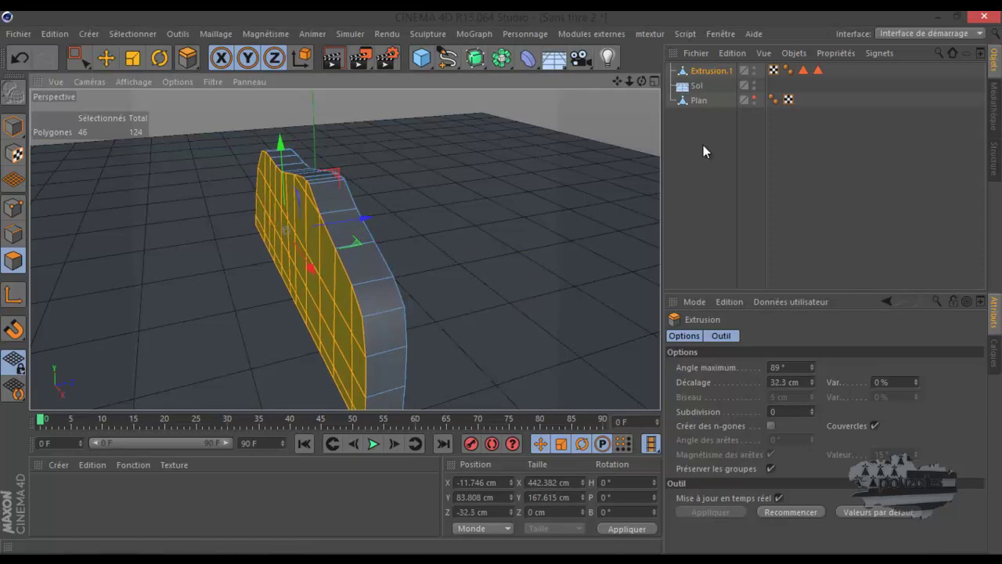
drag(644, 78, 505, 283)
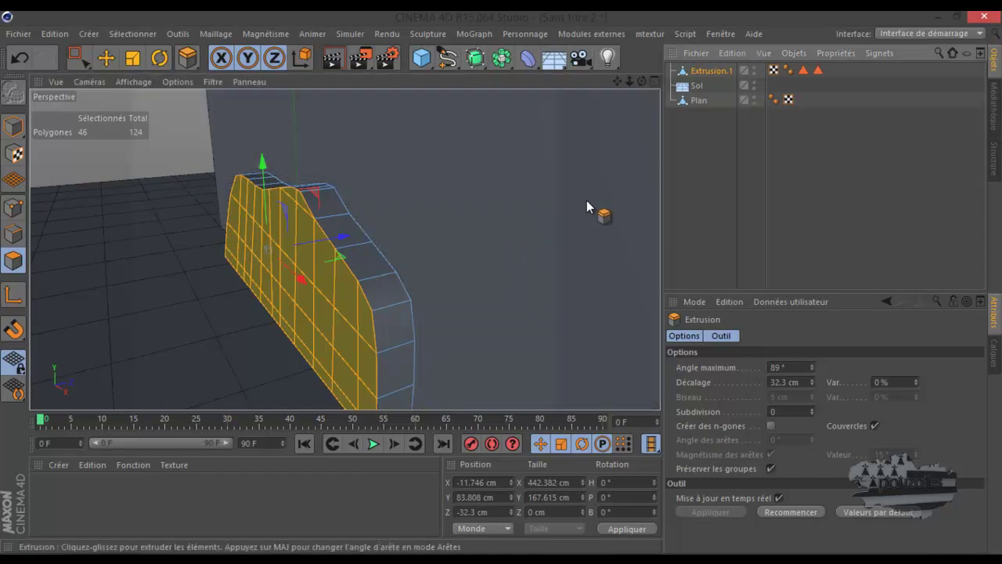
Extrude the Plan polygon in the maximized Droite view into a 32.6 cm thick wall
click(700, 100)
alt+drag(481, 235, 176, 298)
middle_click(175, 298)
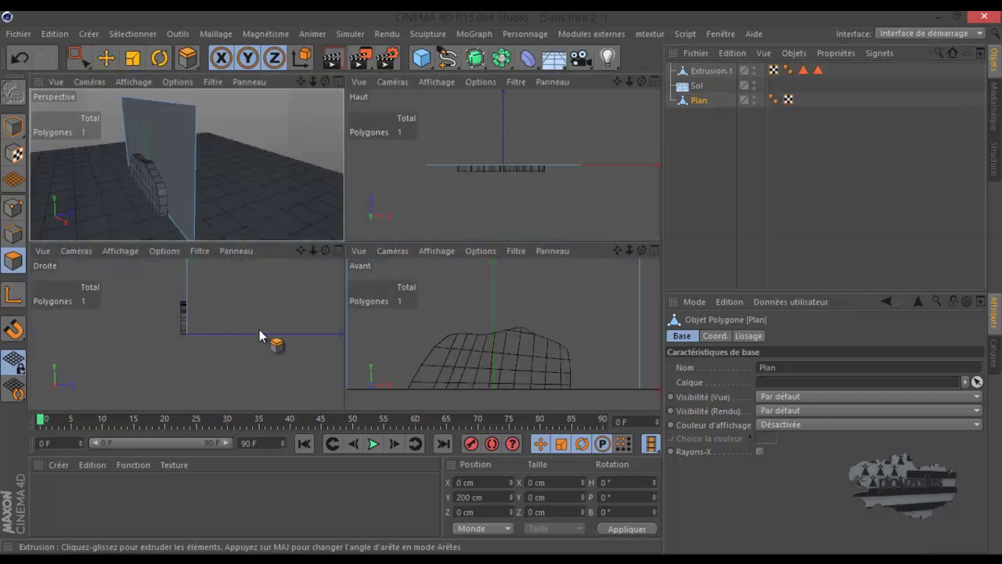
middle_click(291, 355)
scroll(333, 184, up, 3)
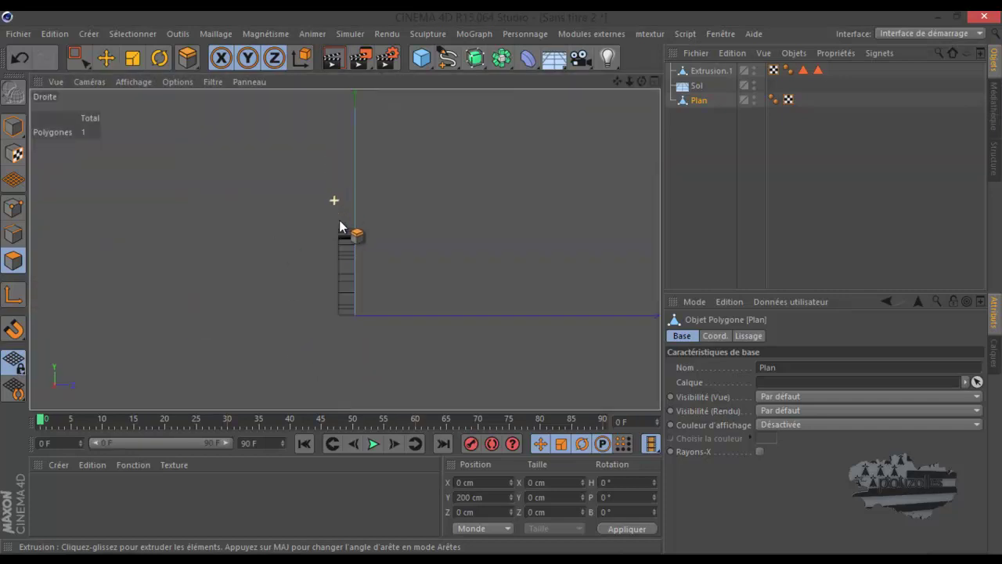
key(ctrl+a)
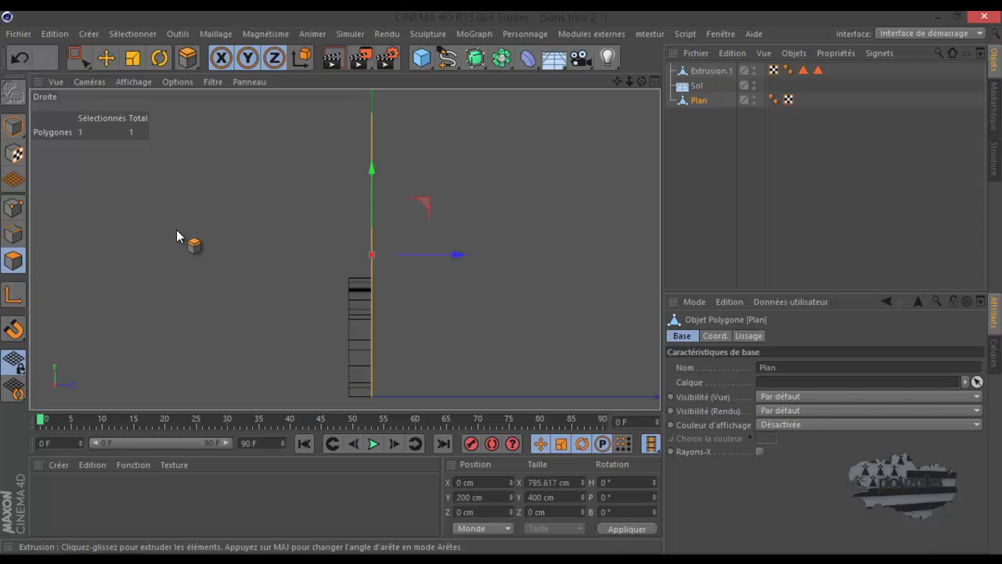
drag(295, 269, 501, 282)
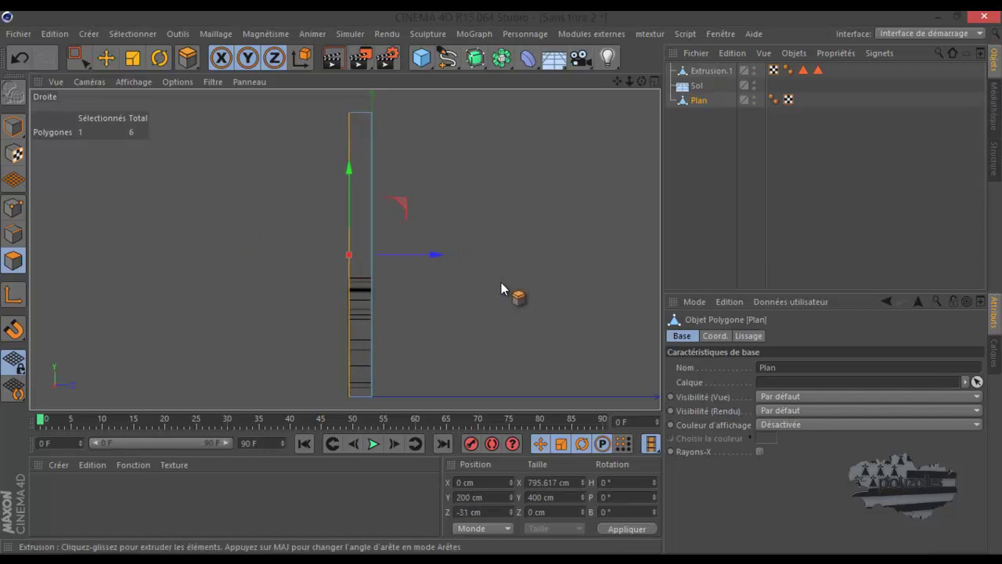
click(106, 58)
mouse_move(327, 331)
alt+mouse_down()
mouse_move(397, 248)
mouse_move(443, 108)
alt+mouse_up()
Move Sol below Plan in the Object Manager and select all six wall polygons
middle_click(269, 184)
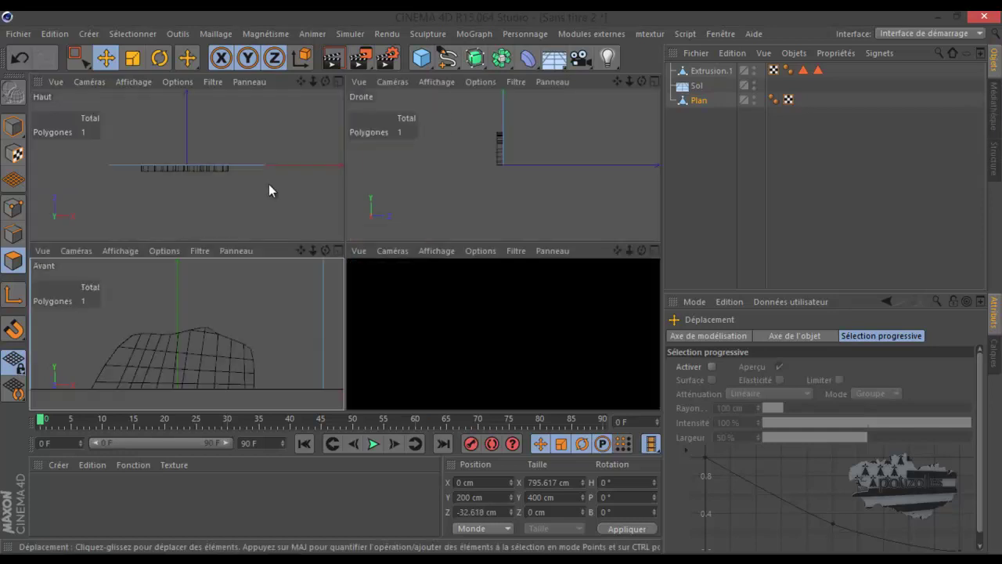
middle_click(246, 191)
alt+drag(318, 197, 476, 195)
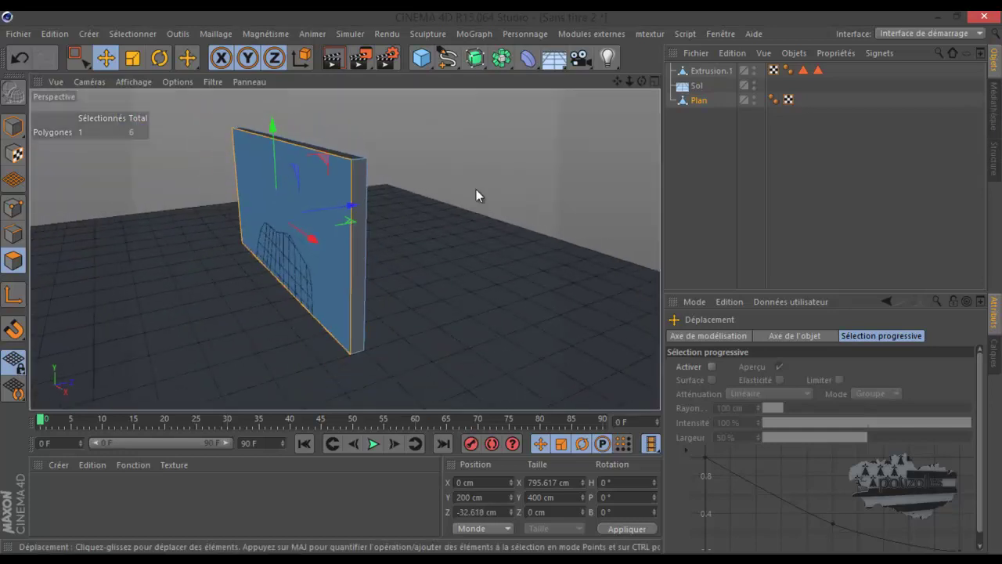
drag(699, 88, 703, 106)
click(699, 86)
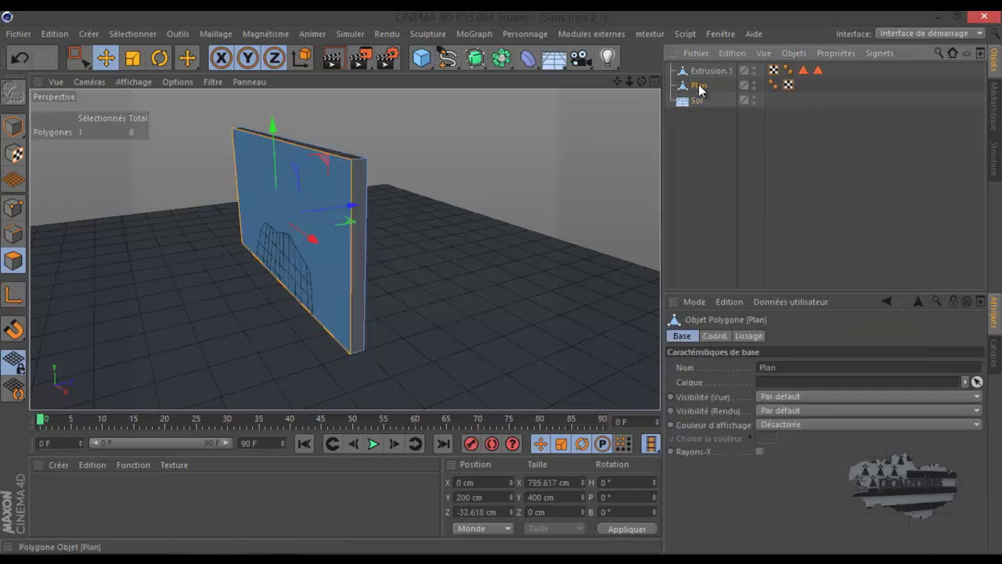
click(702, 72)
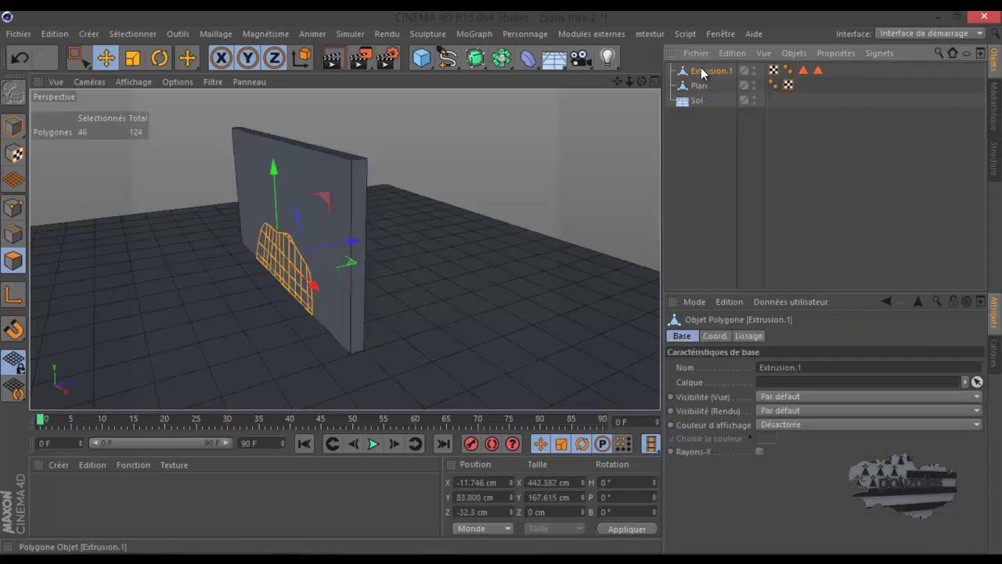
drag(642, 81, 505, 284)
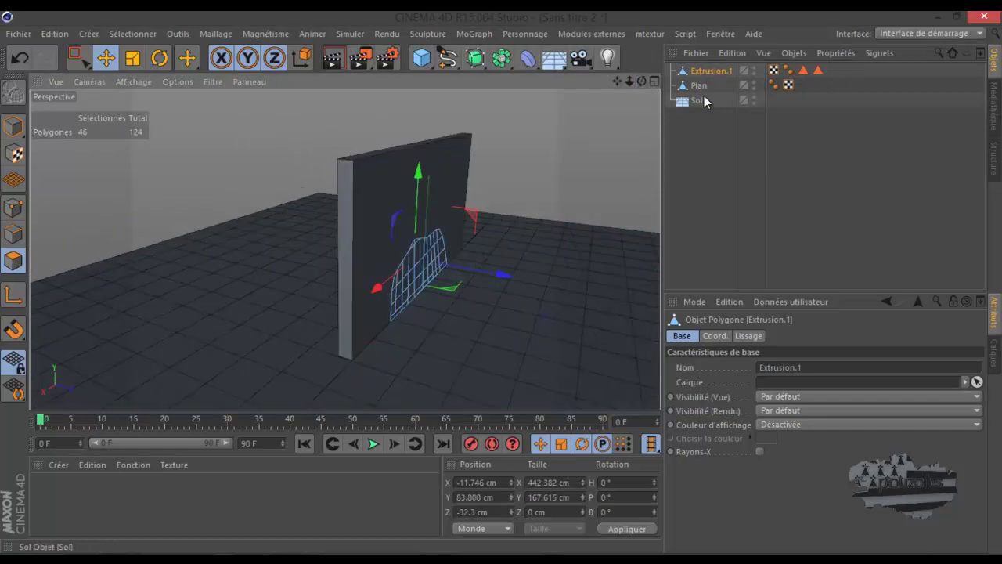
click(698, 85)
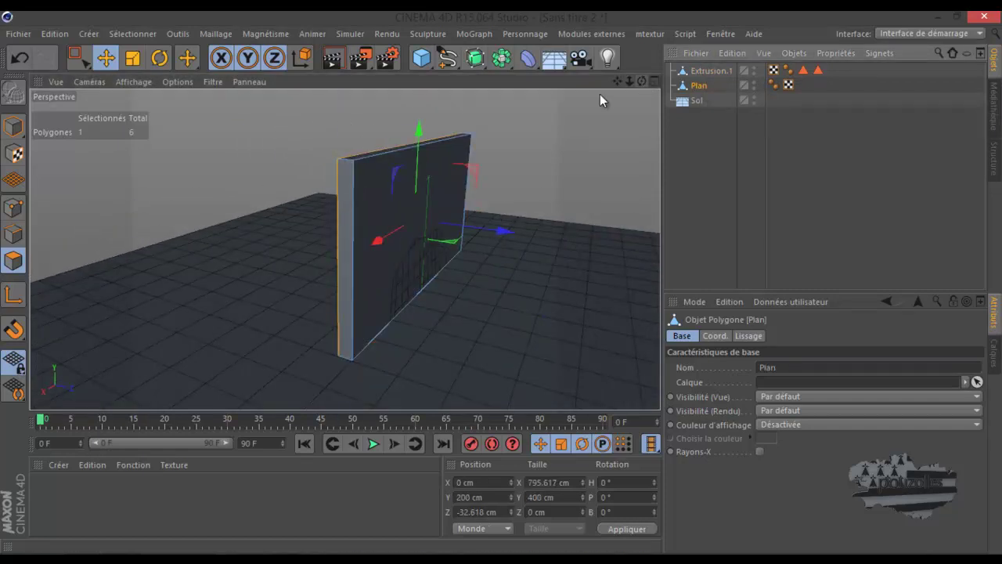
key(ctrl+a)
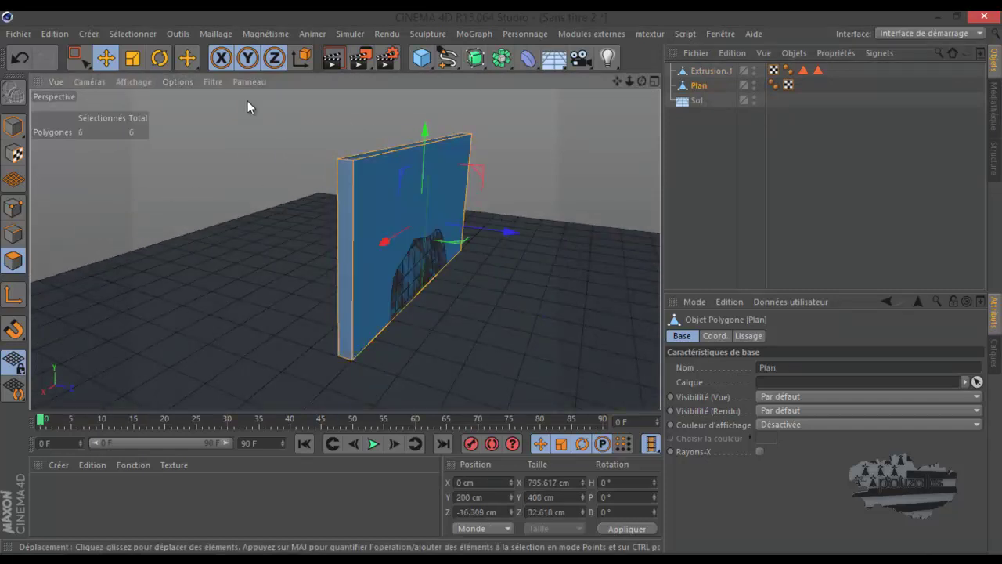
Flip the Plan wall's normals with Inverser les normales
key(v)
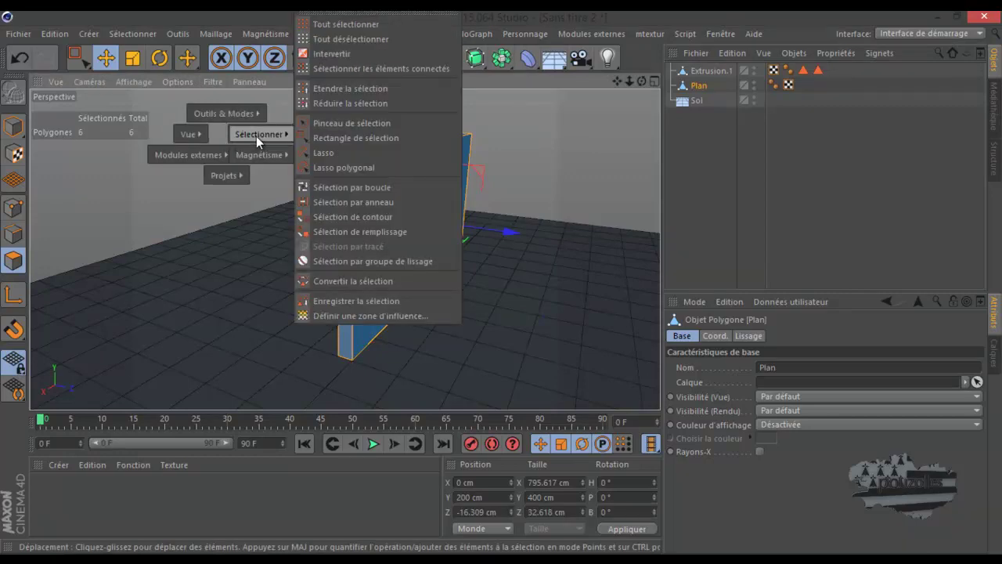
mouse_move(226, 113)
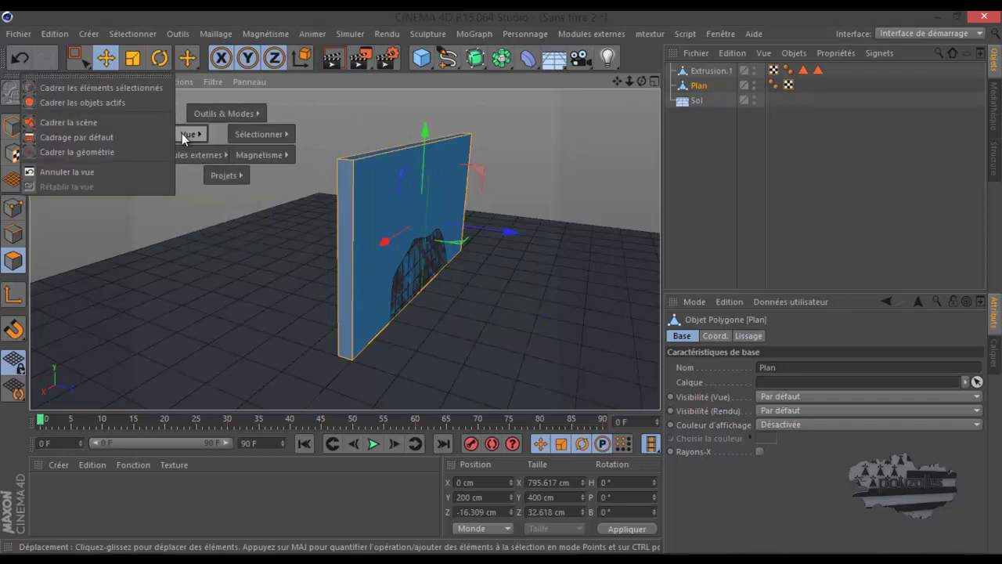
mouse_move(261, 155)
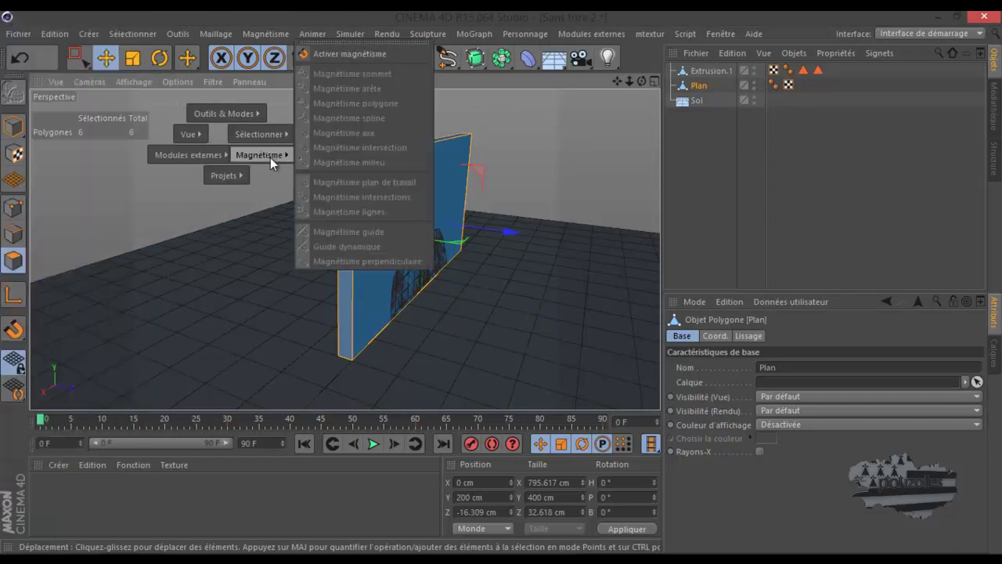
mouse_move(190, 134)
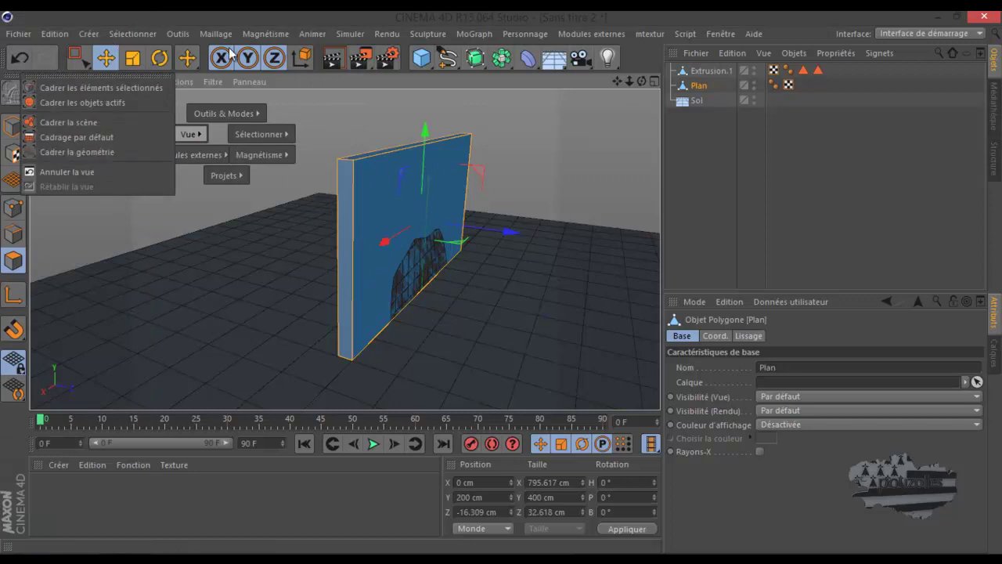
click(211, 32)
mouse_move(221, 155)
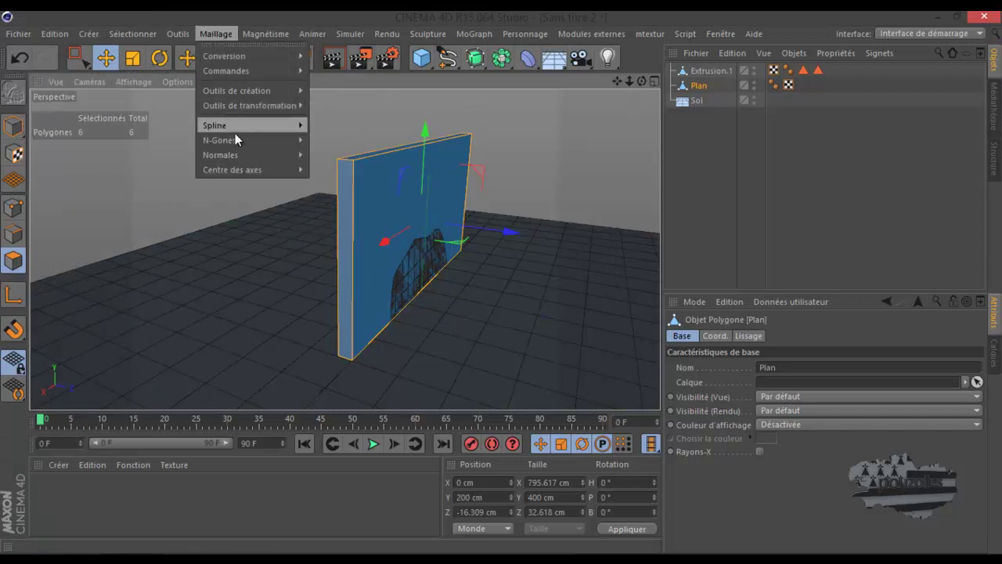
click(367, 174)
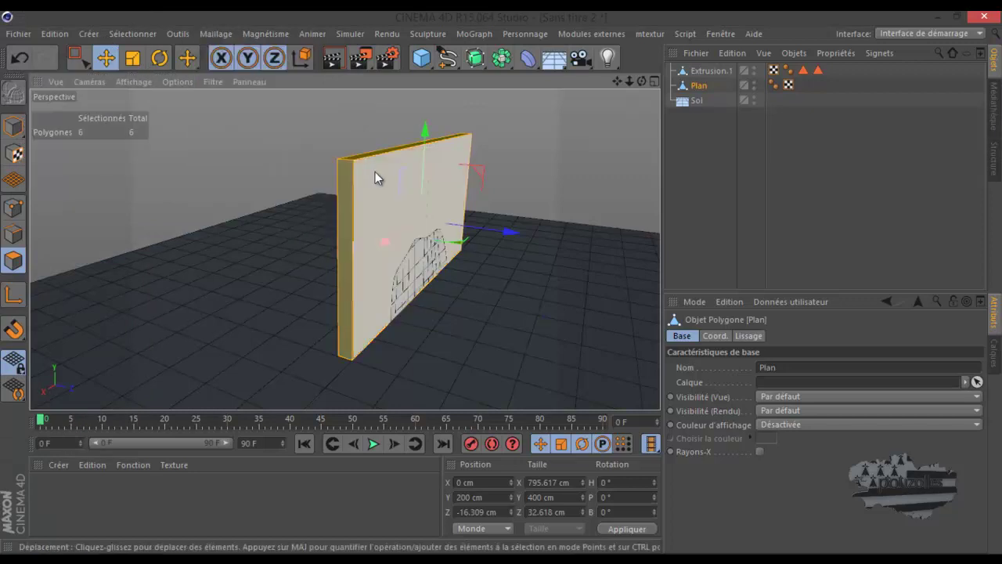
drag(643, 78, 505, 283)
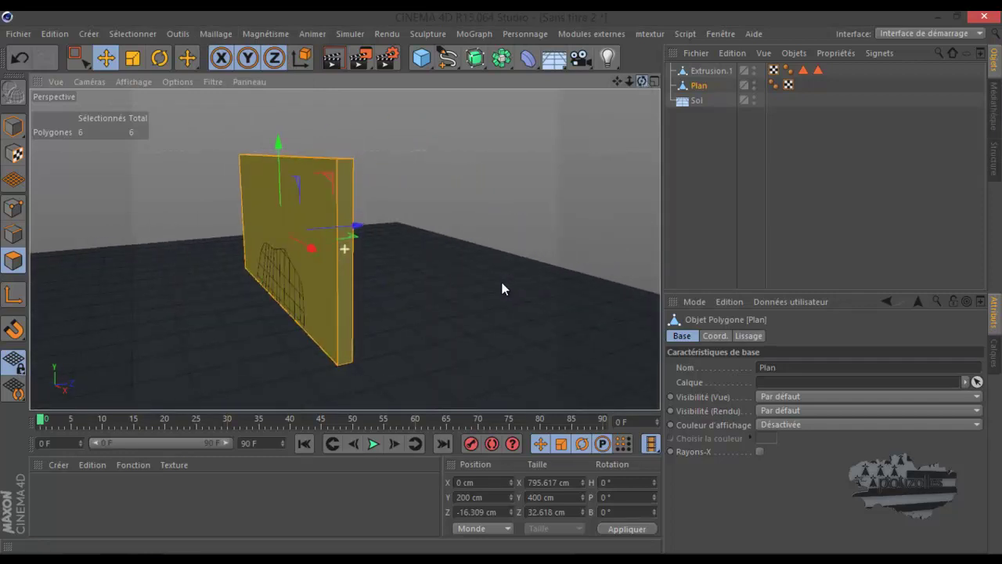
Duplicate Extrusion.1 as a spare copy hidden in the viewport and renders
click(707, 72)
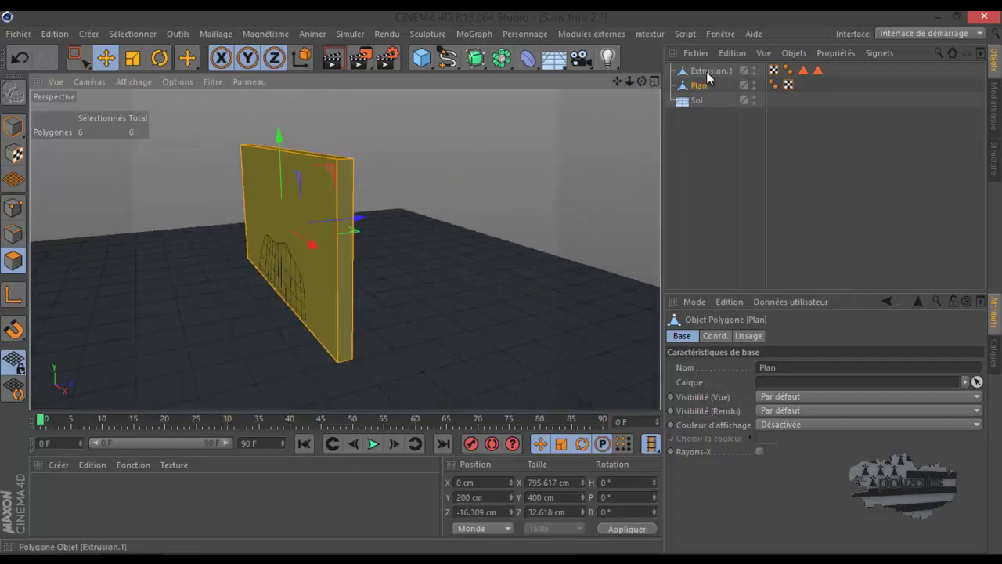
ctrl+drag(704, 116, 704, 119)
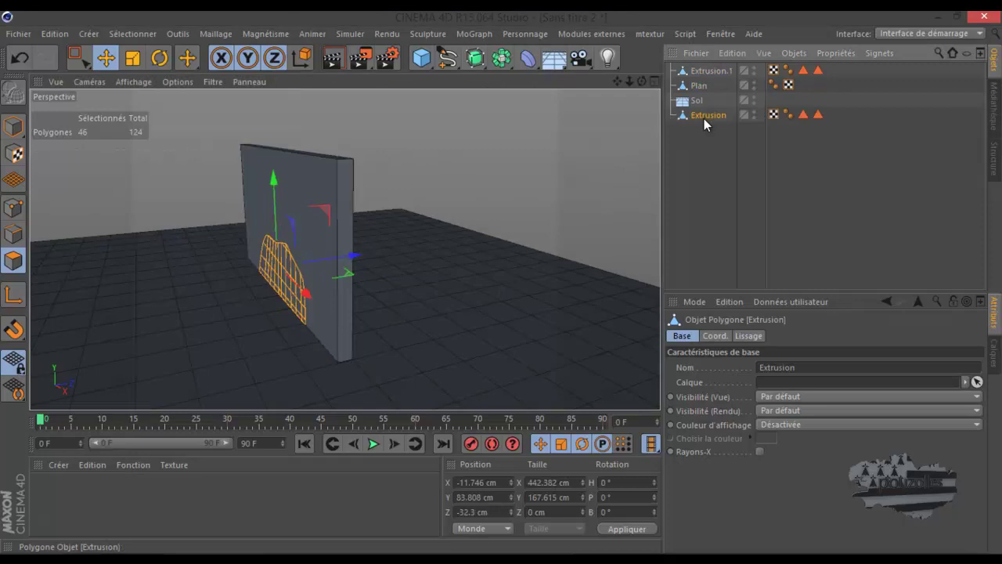
double_click(754, 112)
double_click(755, 119)
Move Extrusion.1 through the wall and add a Booléen object (A moins B)
drag(848, 63, 687, 89)
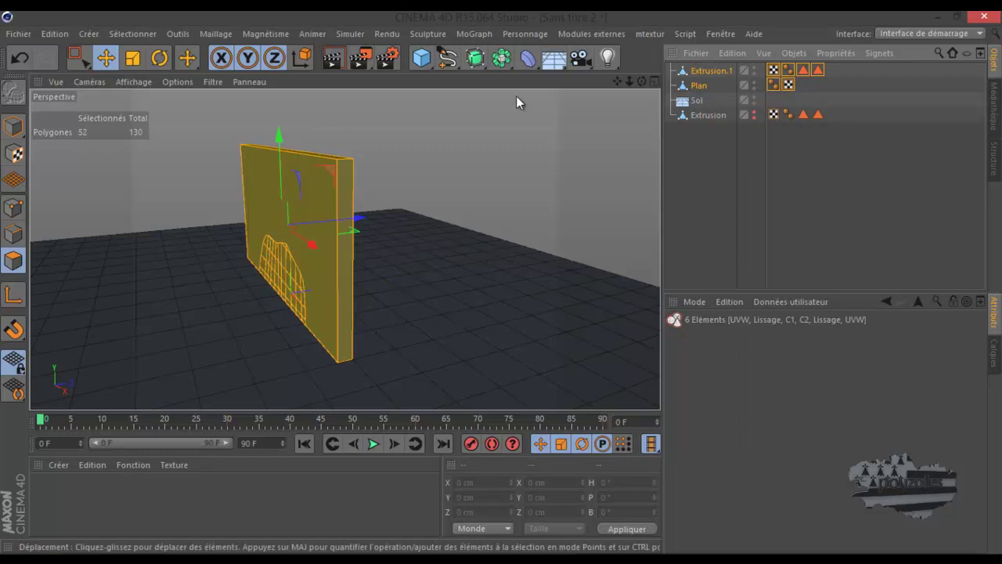
click(721, 70)
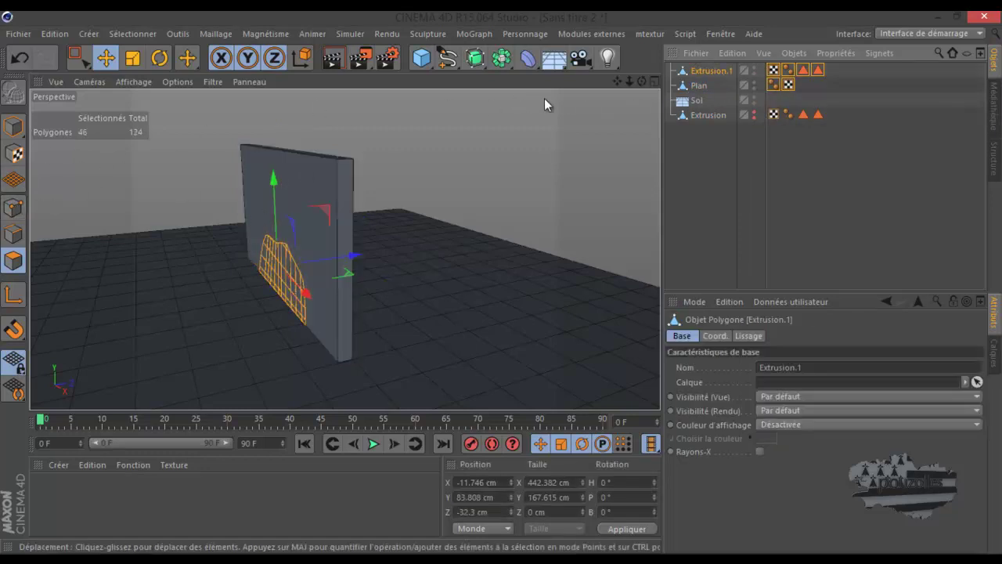
drag(642, 82, 516, 289)
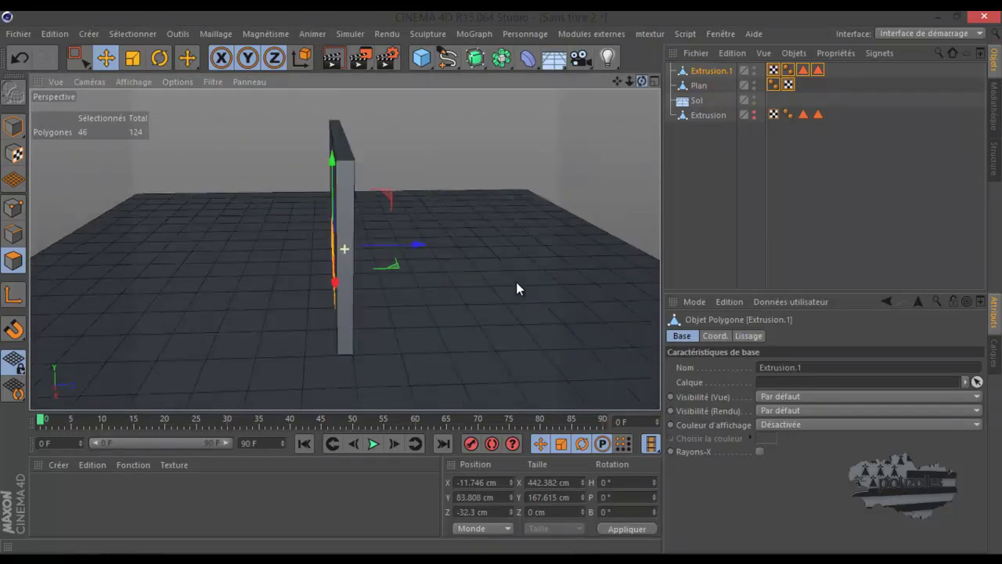
drag(416, 245, 393, 248)
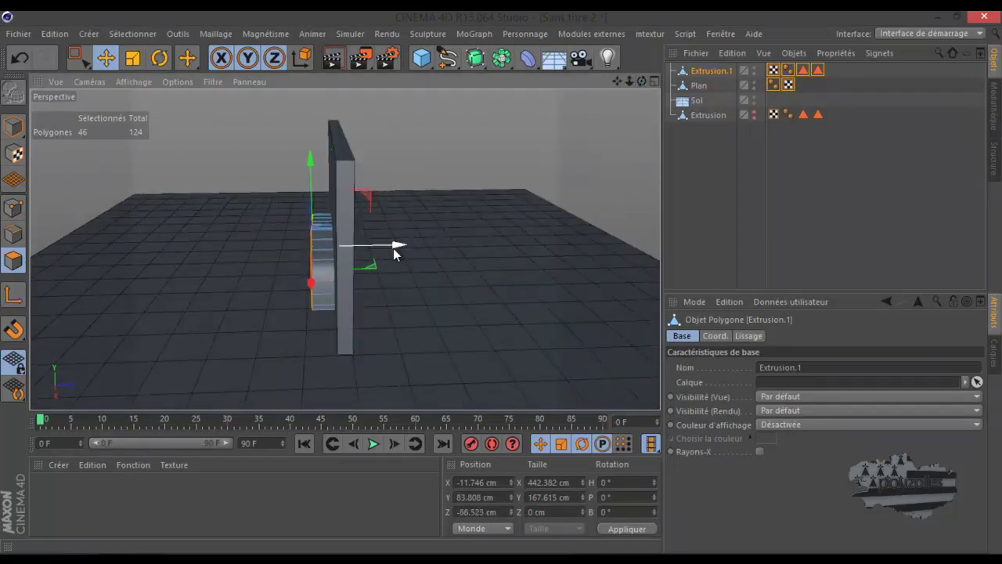
click(16, 127)
drag(423, 273, 439, 274)
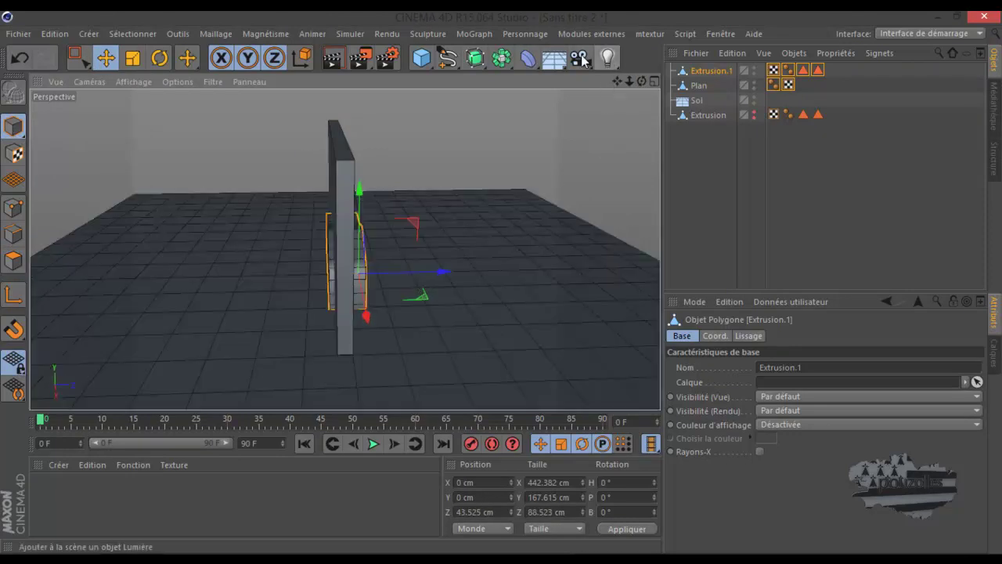
mouse_move(501, 57)
mouse_down()
mouse_move(788, 79)
mouse_move(702, 94)
mouse_move(704, 73)
mouse_move(708, 82)
mouse_up()
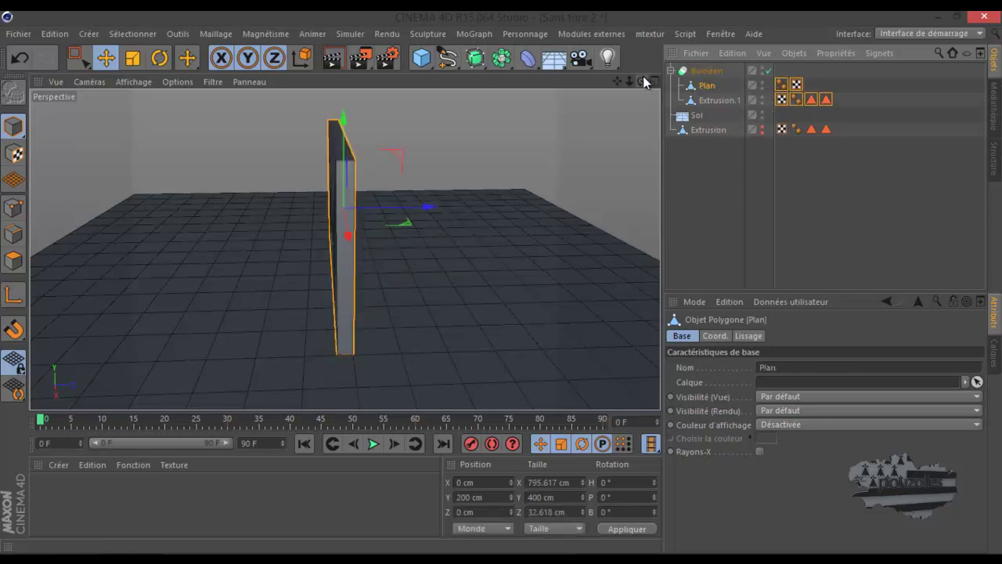
Make the Extrusion cut-out visible again in the viewport and select it
drag(644, 83, 643, 126)
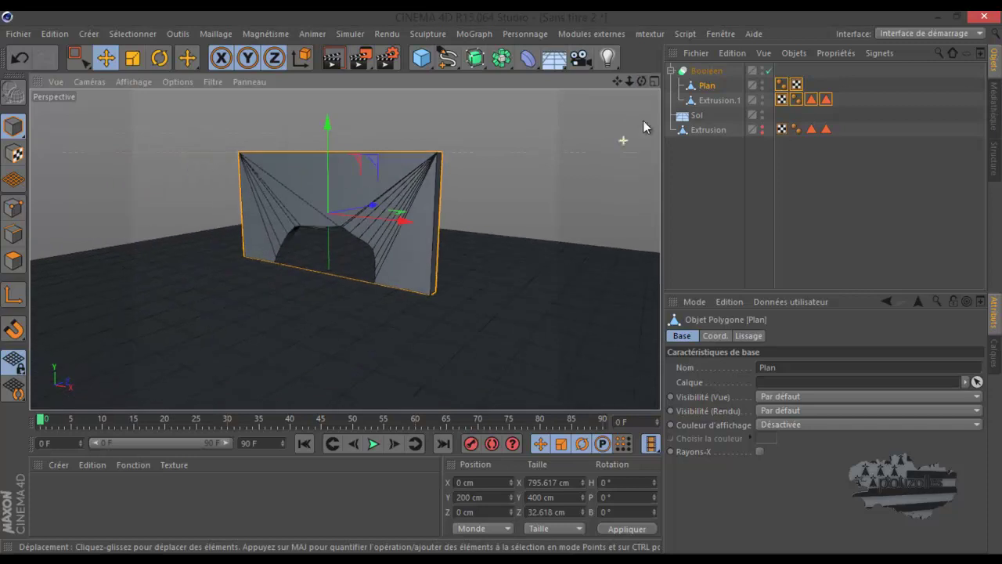
alt+drag(505, 287, 505, 287)
drag(617, 82, 501, 288)
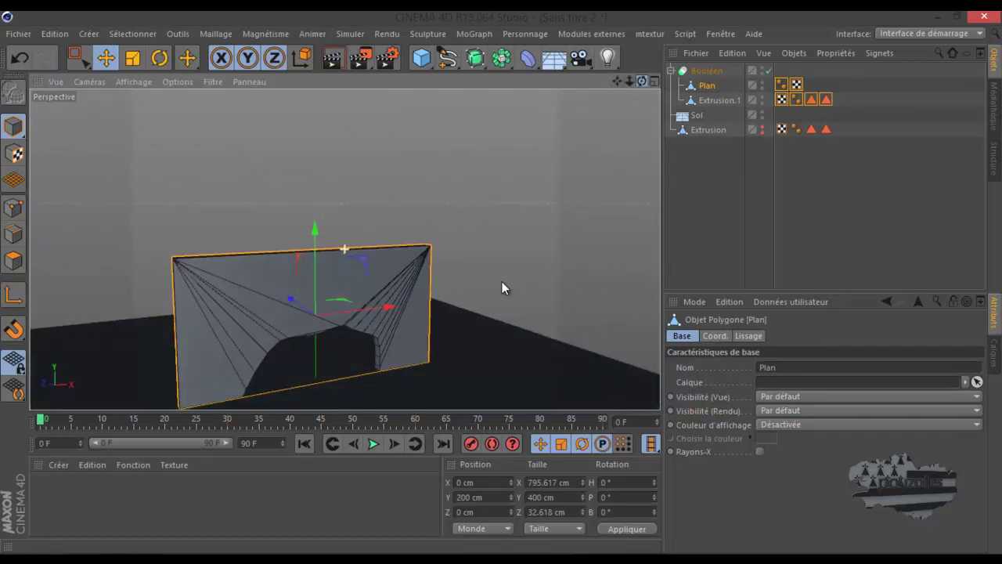
drag(617, 82, 503, 287)
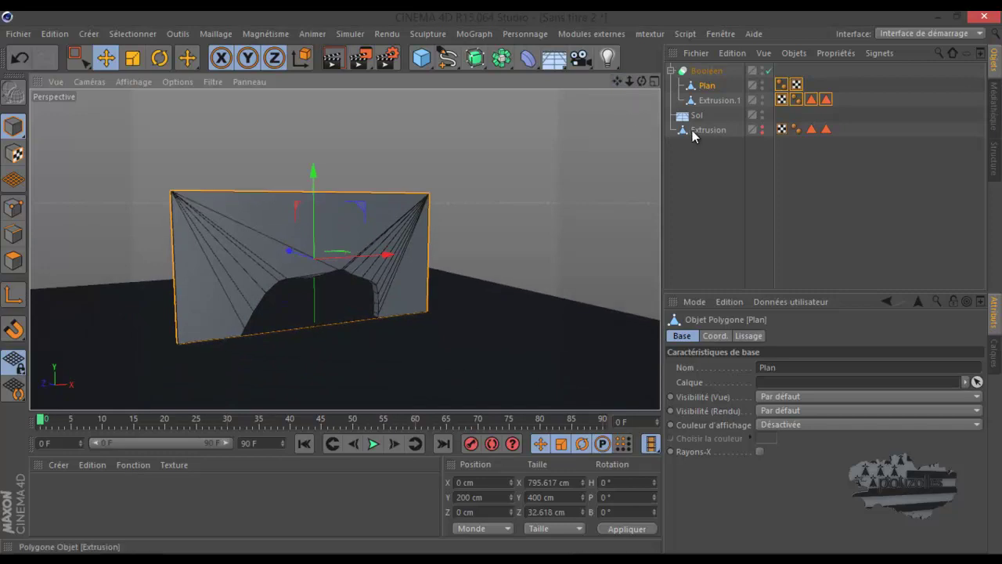
click(763, 130)
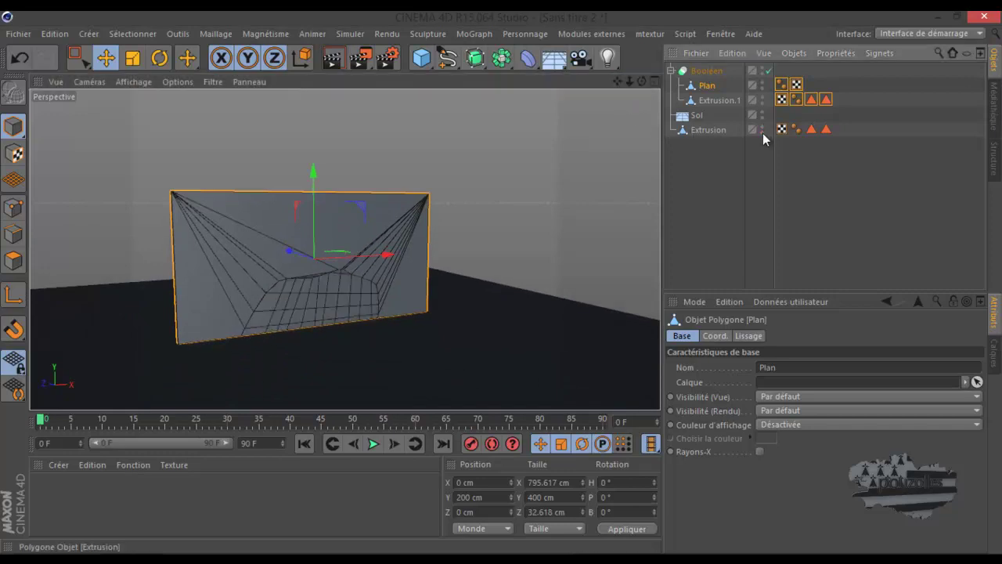
click(704, 131)
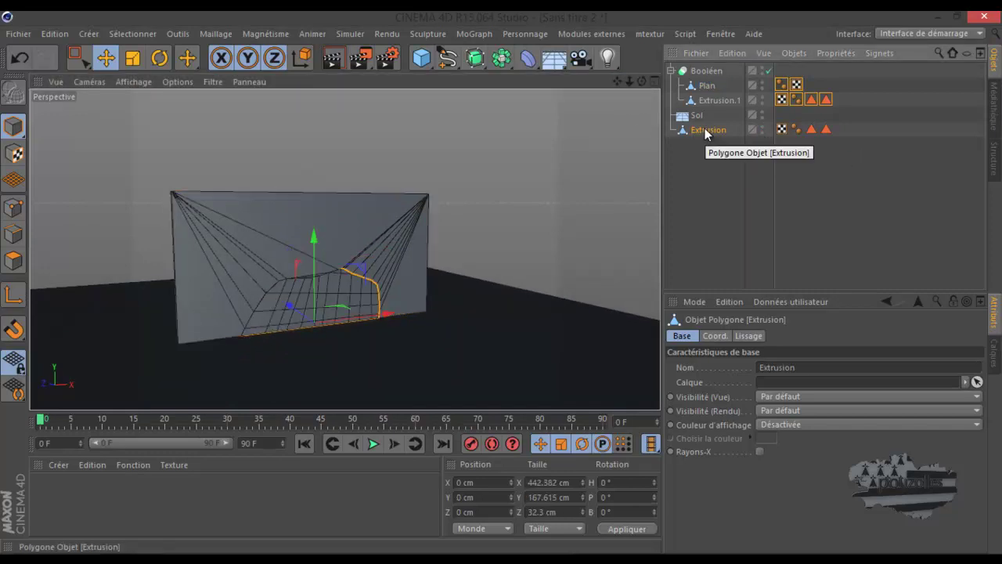
Make the Booléen editable and merge its children with Connecter les objets + Supprimer
click(707, 70)
click(14, 91)
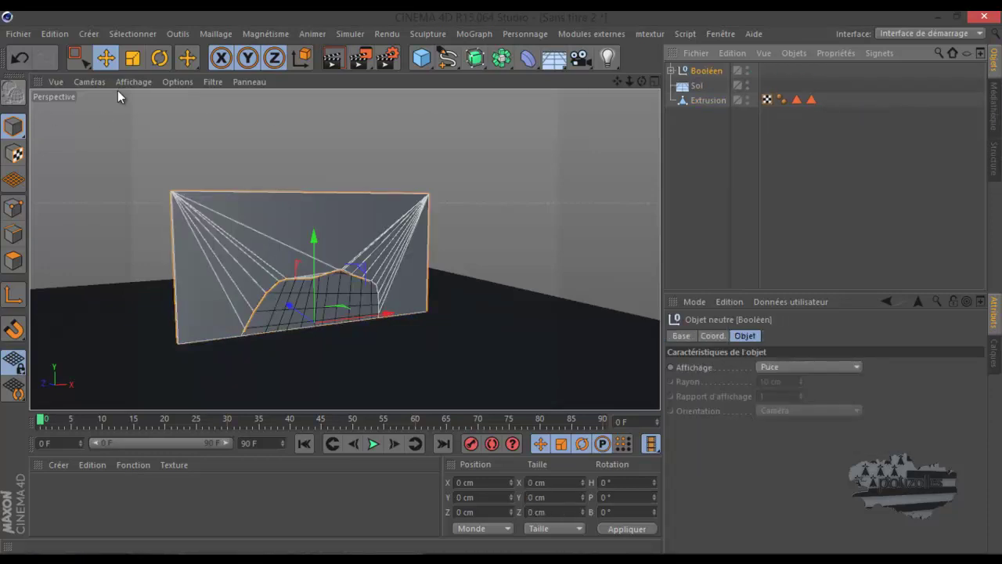
click(670, 70)
drag(834, 73, 775, 106)
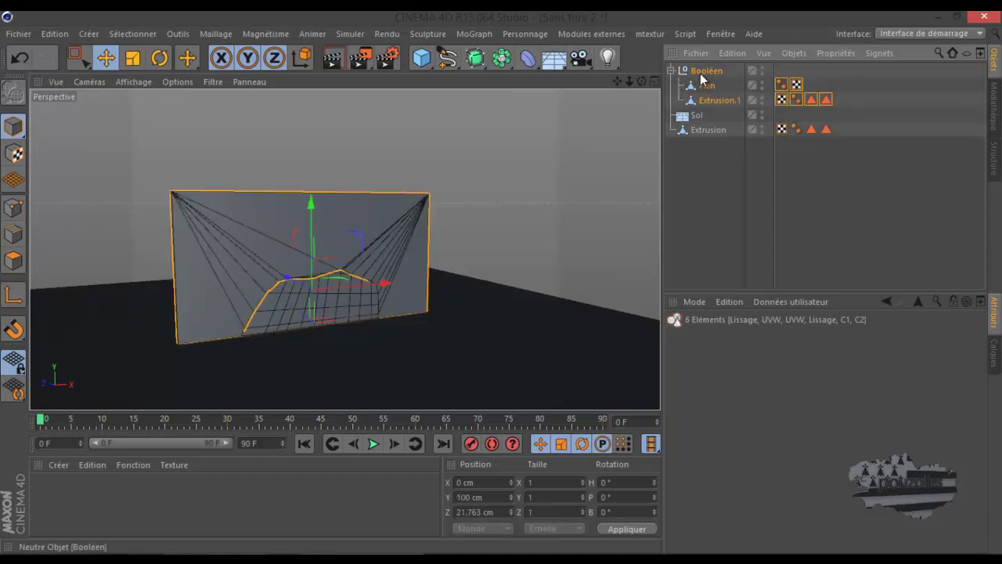
right_click(705, 82)
click(775, 392)
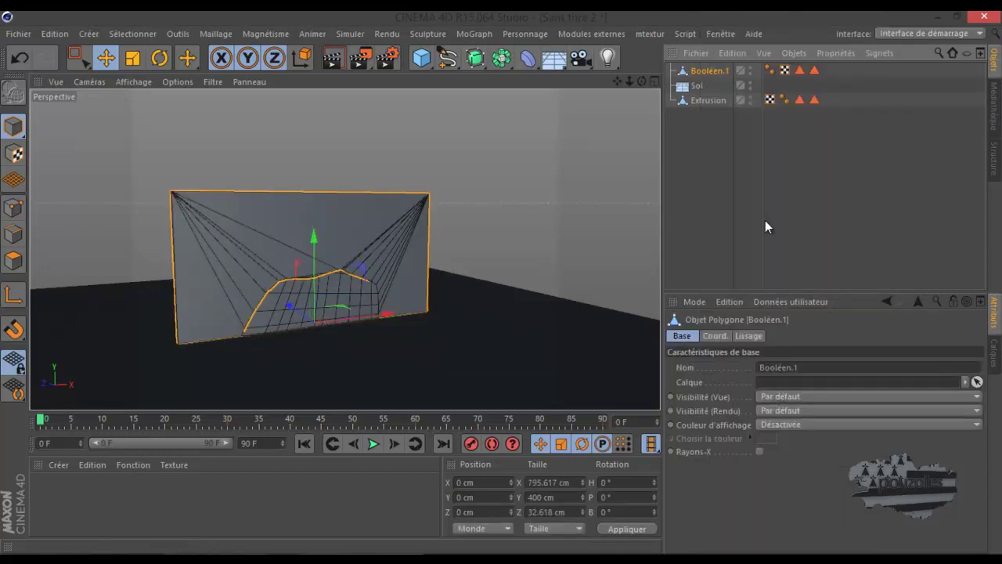
Reorder Extrusion above Sol in the Object Manager
drag(706, 98, 701, 83)
click(696, 101)
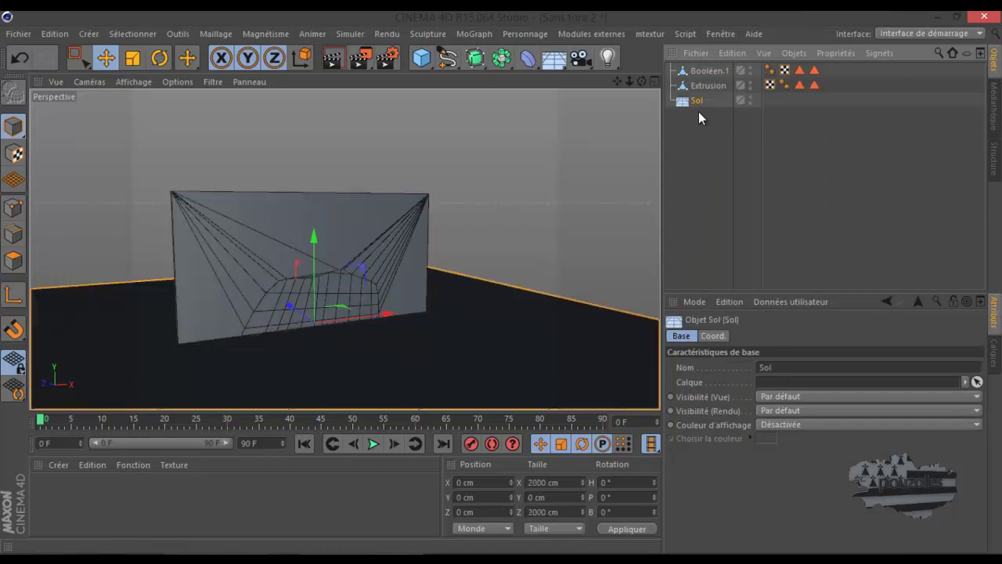
click(698, 85)
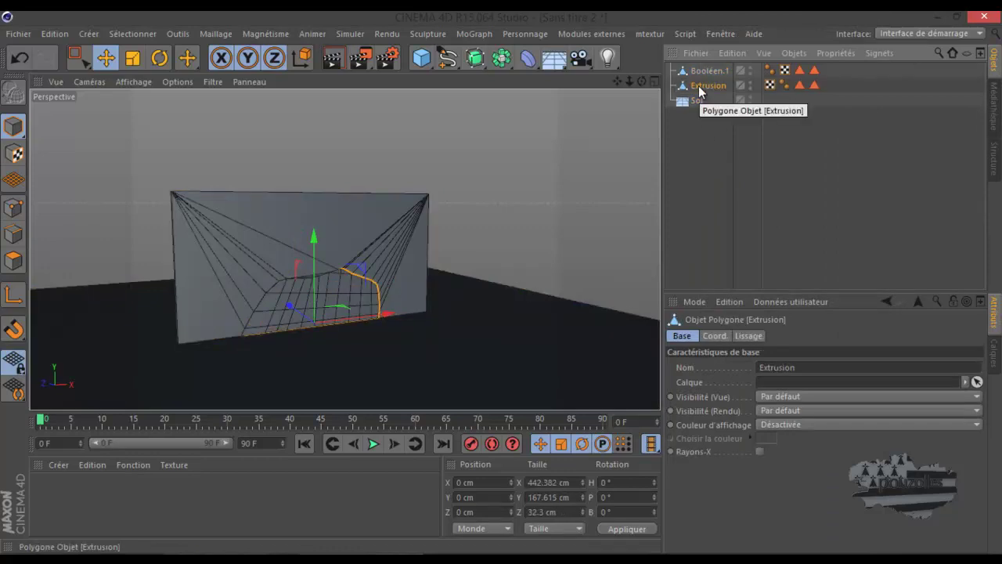
drag(641, 81, 499, 283)
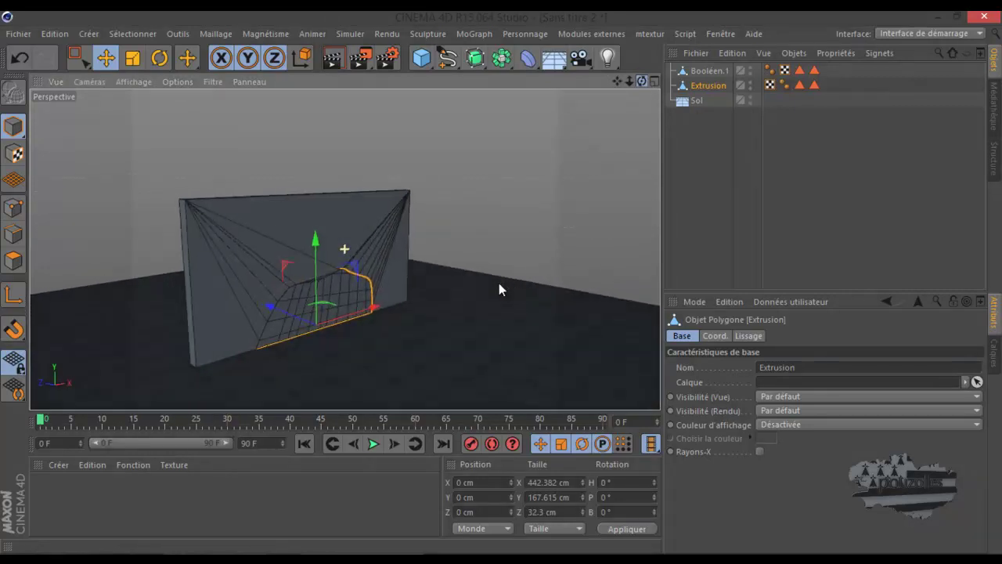
Fracture the Extrusion into 10 pieces with Thrausi, creating Extrusion_Thrausi_10
click(590, 34)
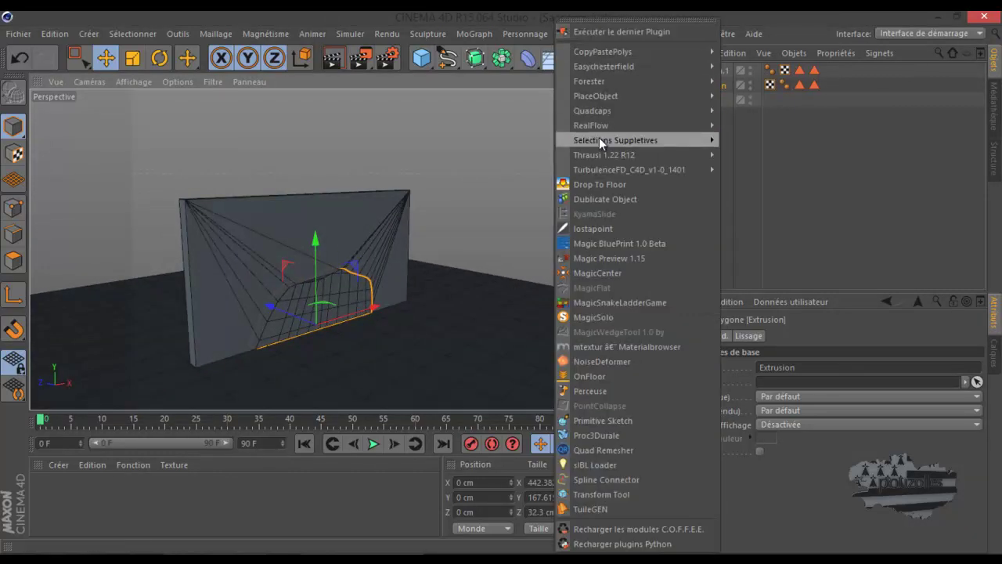
mouse_move(604, 155)
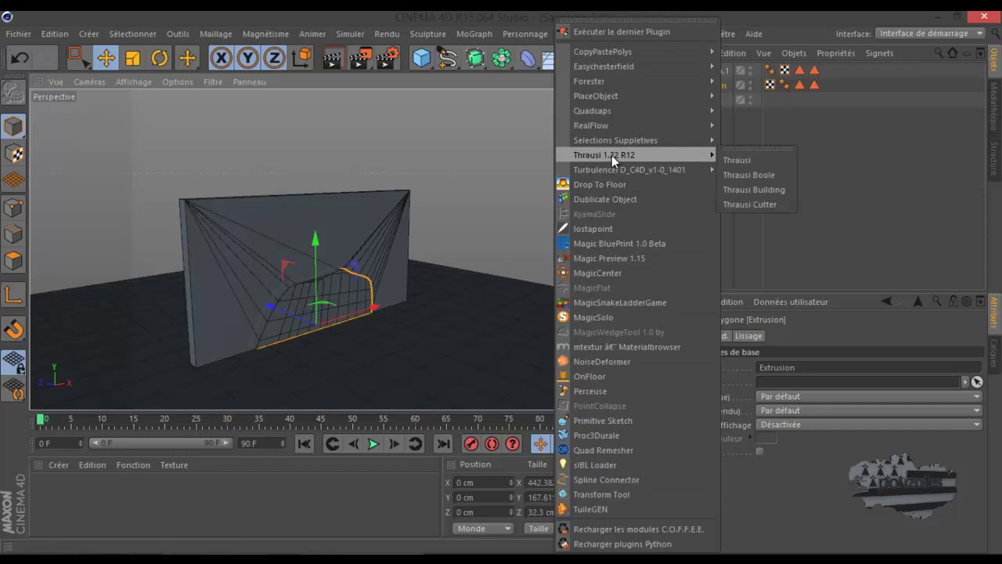
click(740, 158)
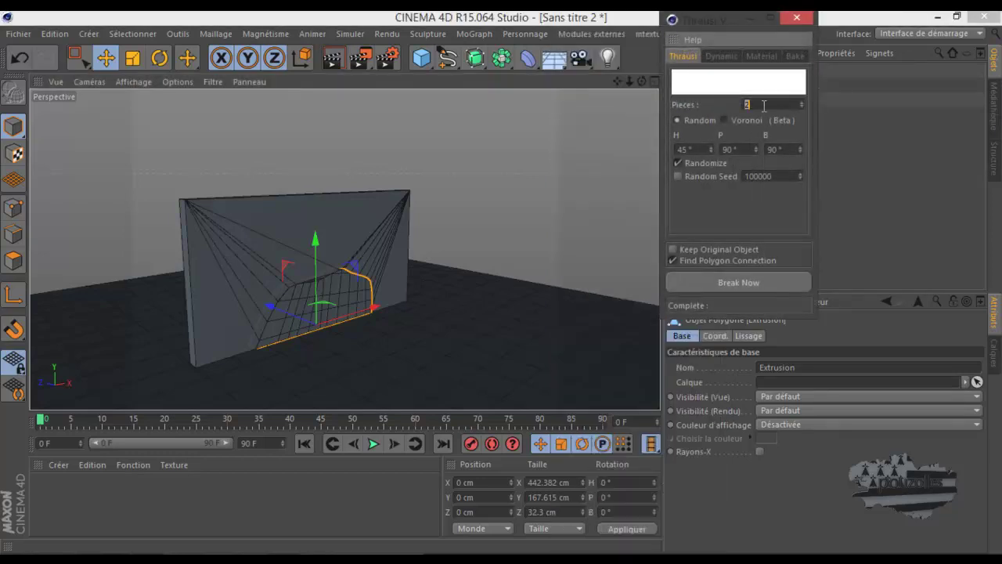
text(4)
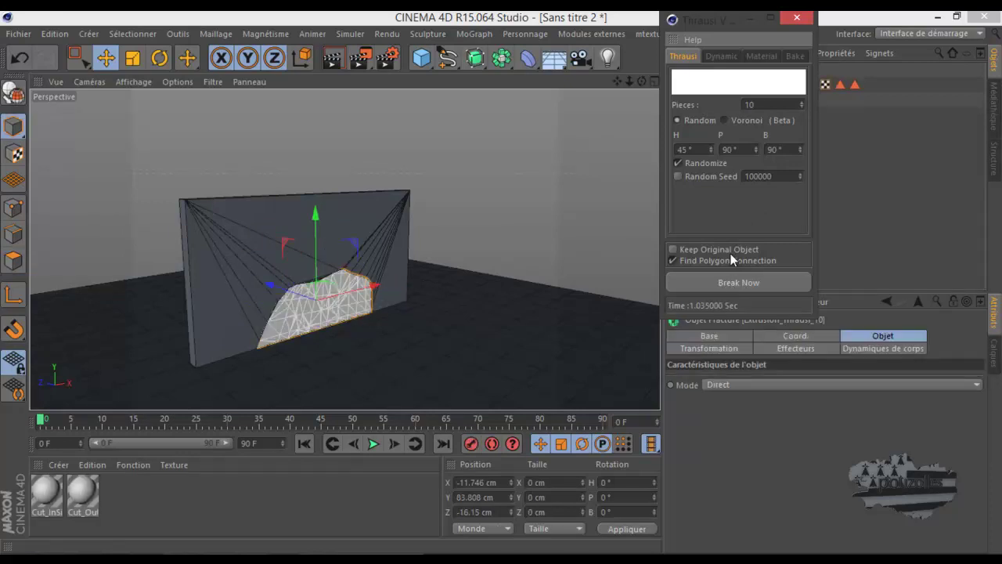
click(793, 17)
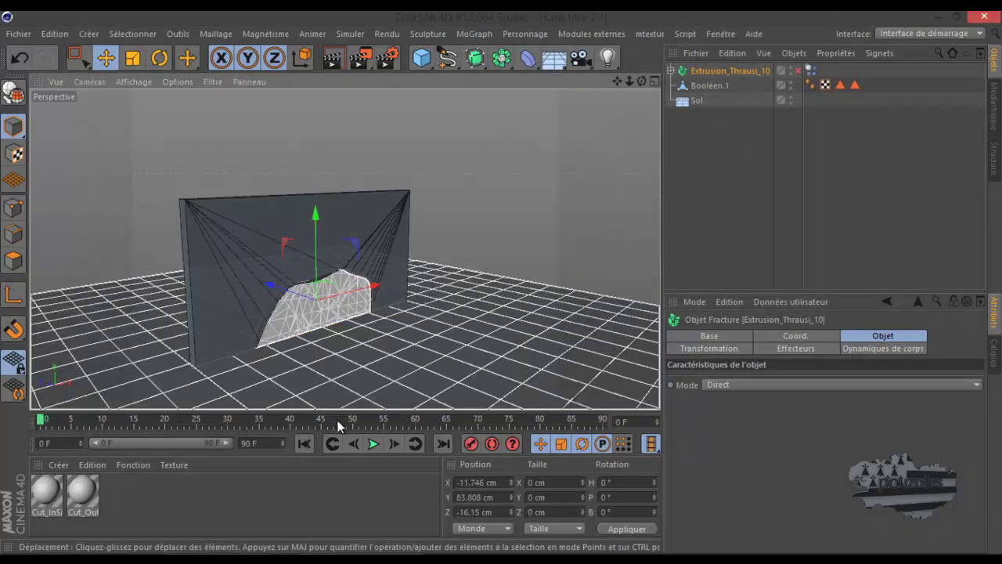
Test-play the fracture simulation and rewind to frame 0
alt+drag(340, 396, 356, 376)
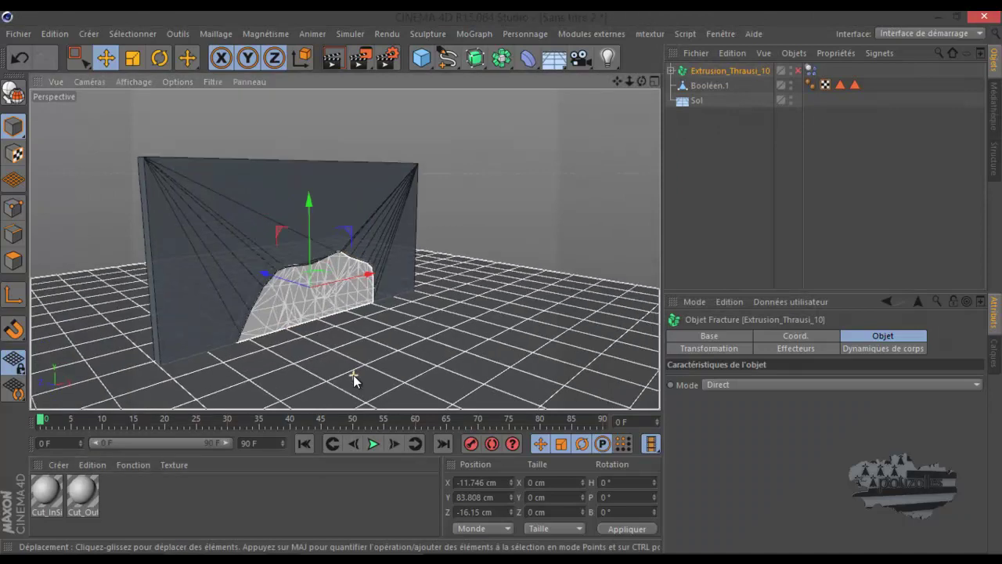
click(373, 450)
click(373, 446)
click(304, 444)
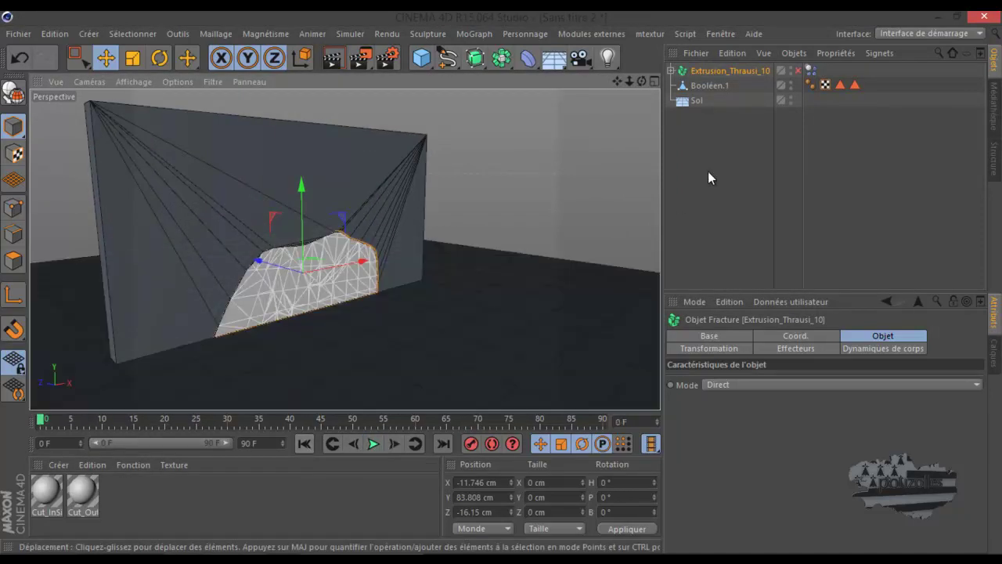
Give the floor Sol a Corps collision simulation tag
click(696, 102)
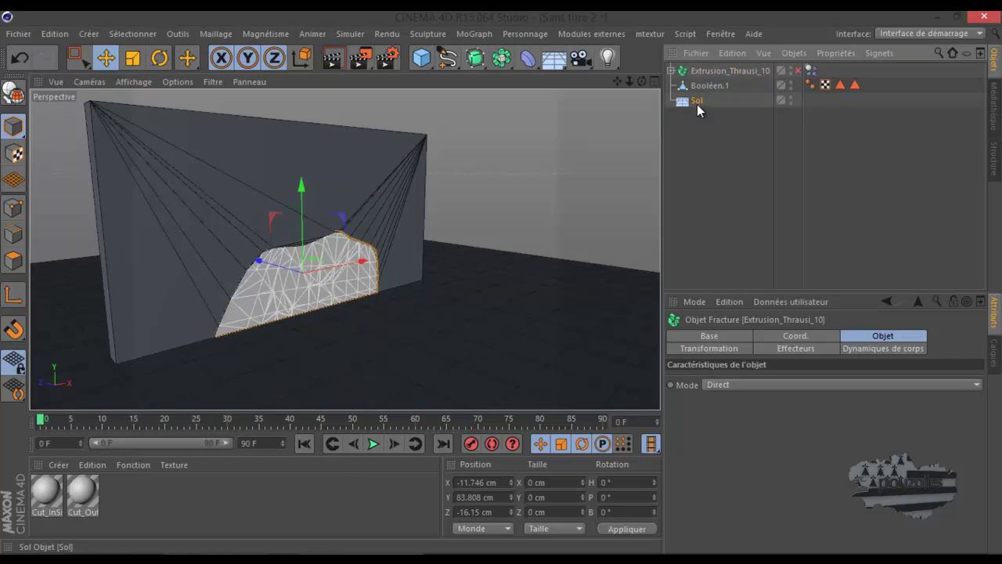
right_click(699, 103)
mouse_move(758, 147)
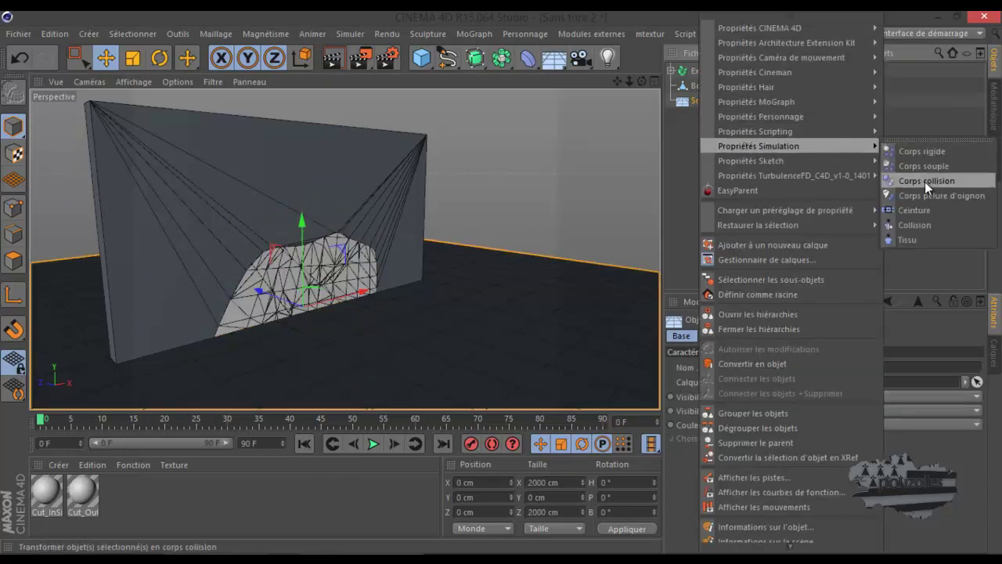
click(924, 181)
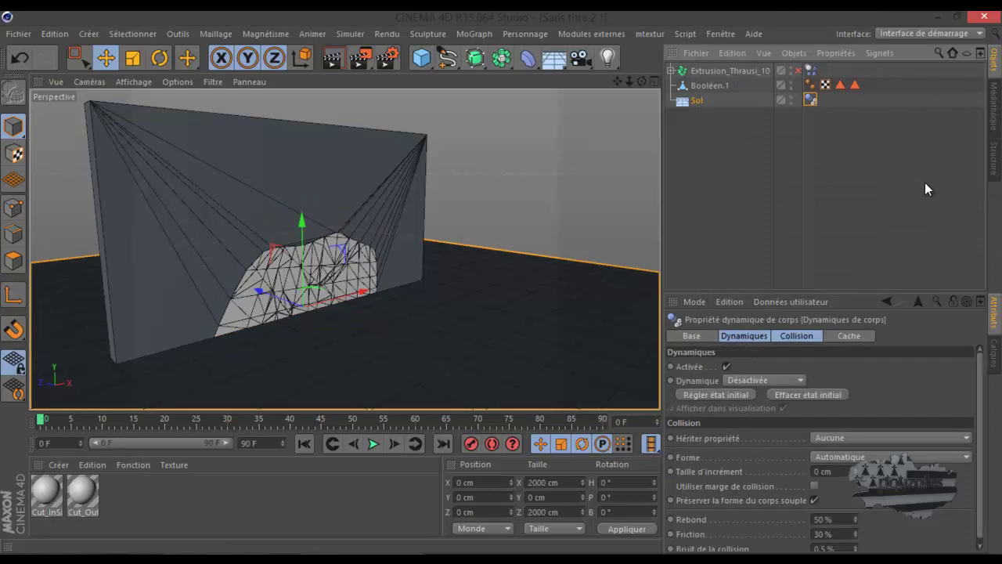
click(709, 86)
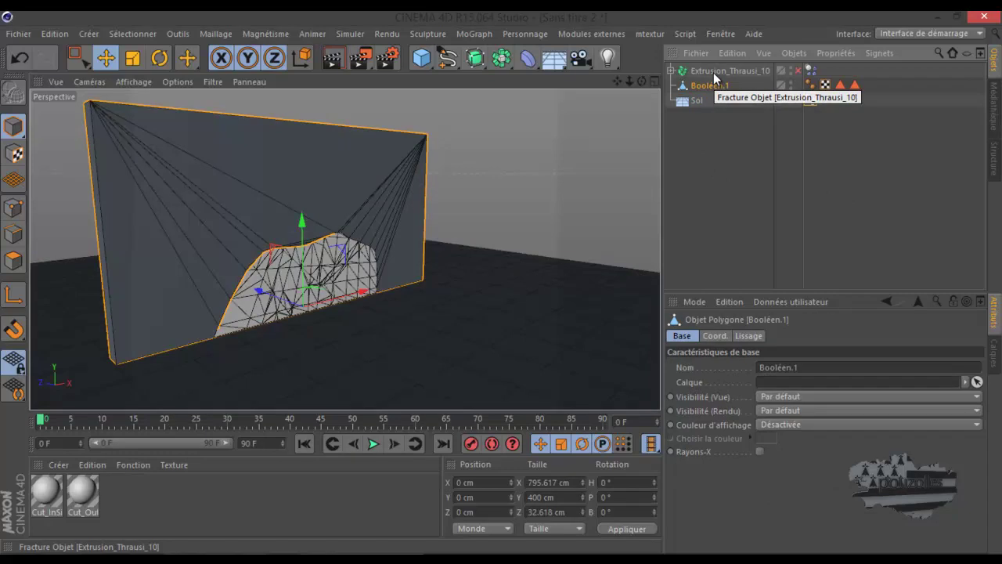
click(708, 70)
Play the simulation, pause at frame 46, and rewind to frame 0
click(373, 443)
click(374, 444)
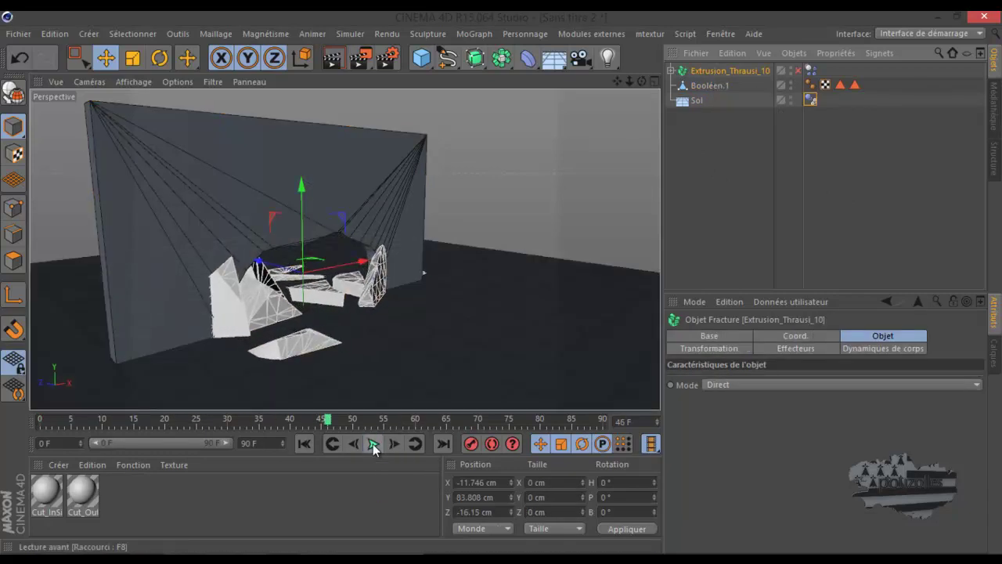
click(305, 443)
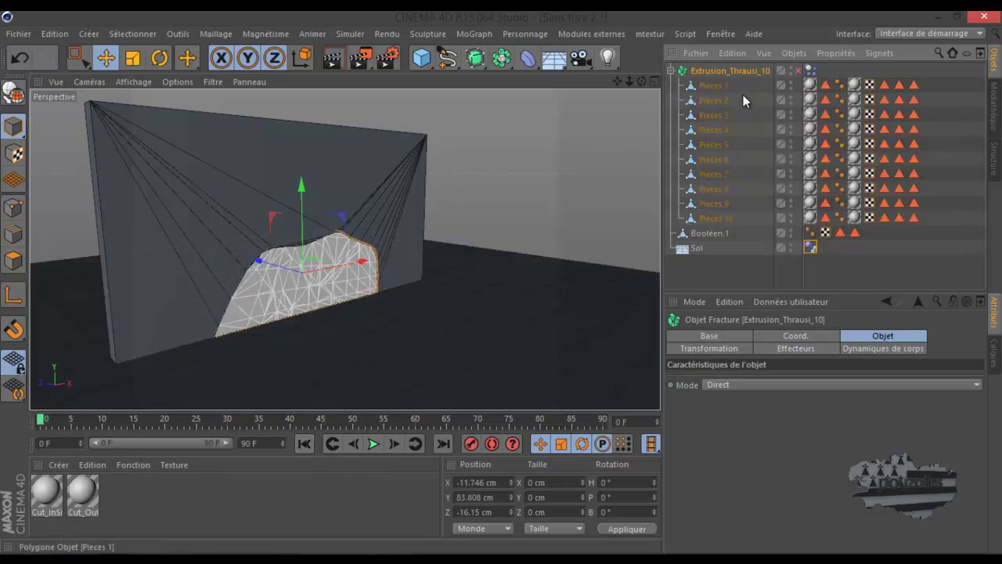
Select Pieces 1–10 and break each into 2 with Thrausi, producing Extrusion_Thrausi_21
click(713, 87)
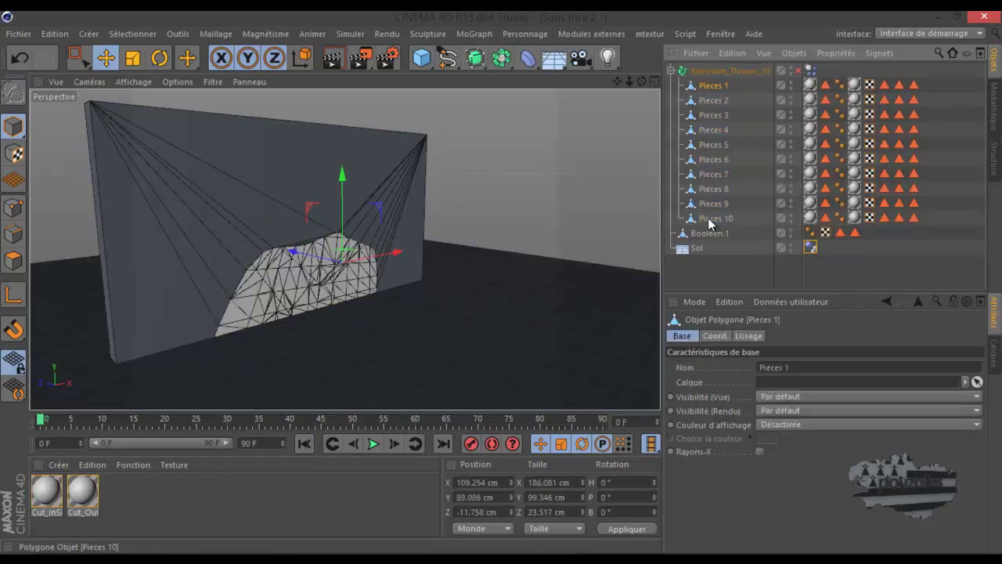
shift+click(711, 220)
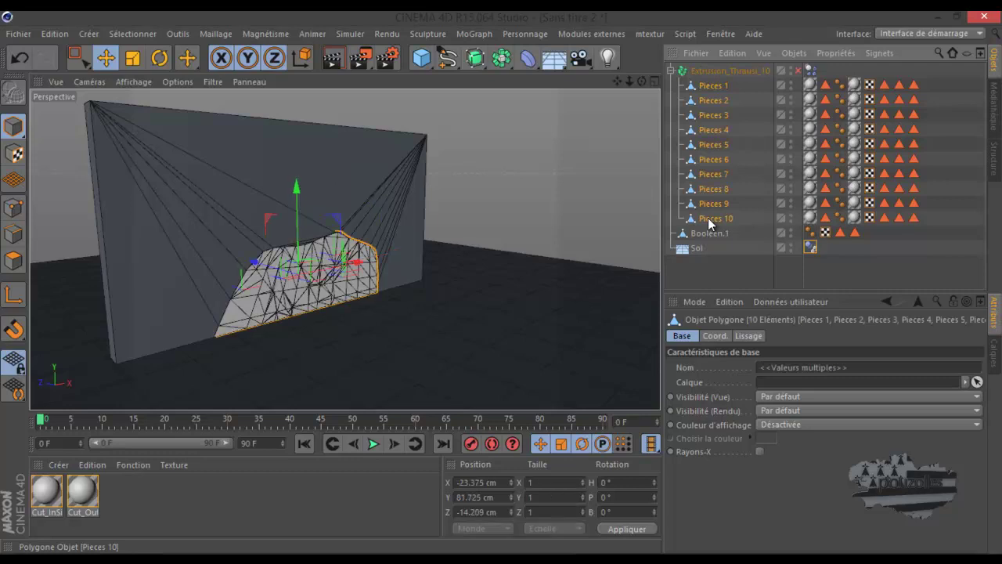
click(592, 34)
mouse_move(591, 125)
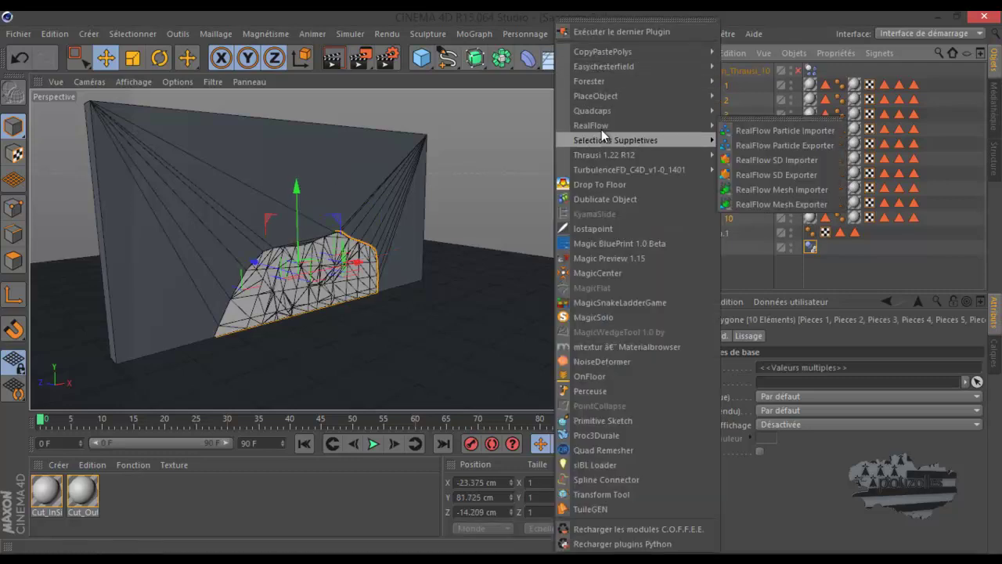
click(735, 160)
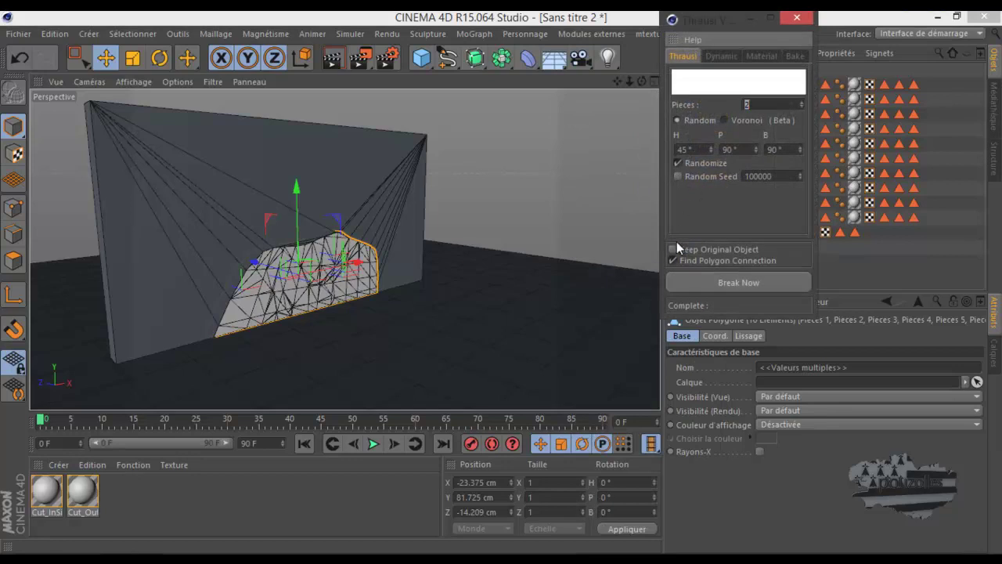
click(735, 283)
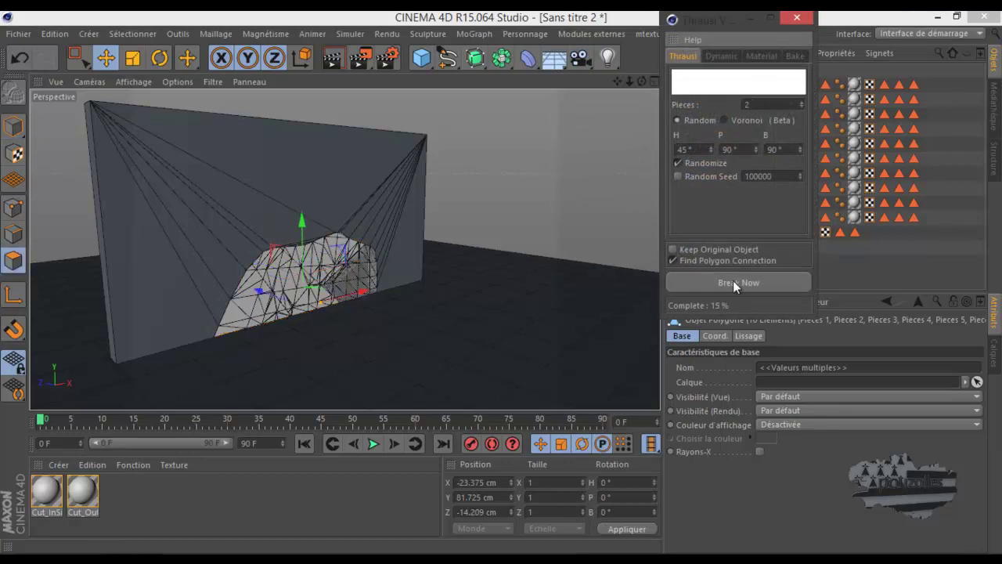
click(809, 20)
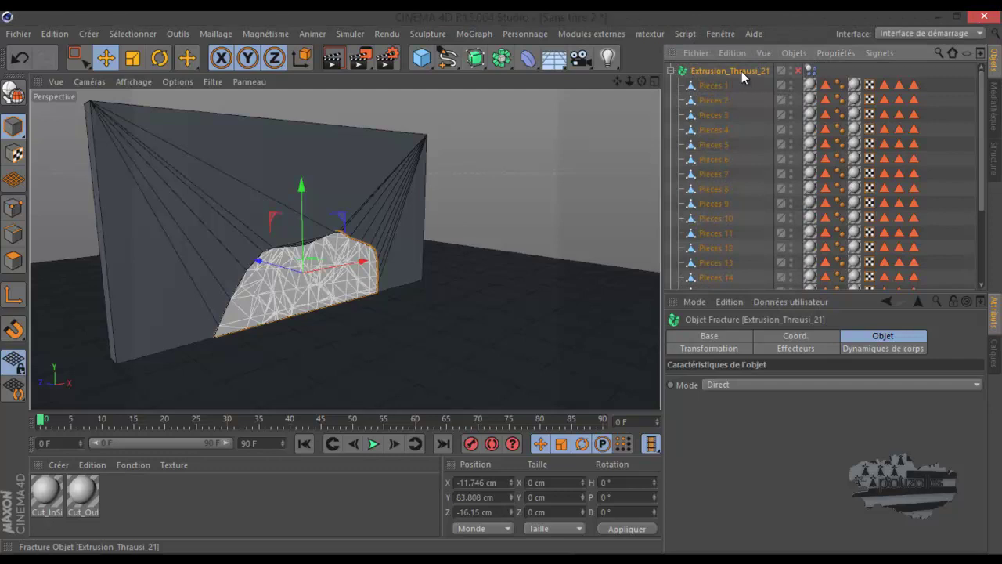
click(670, 70)
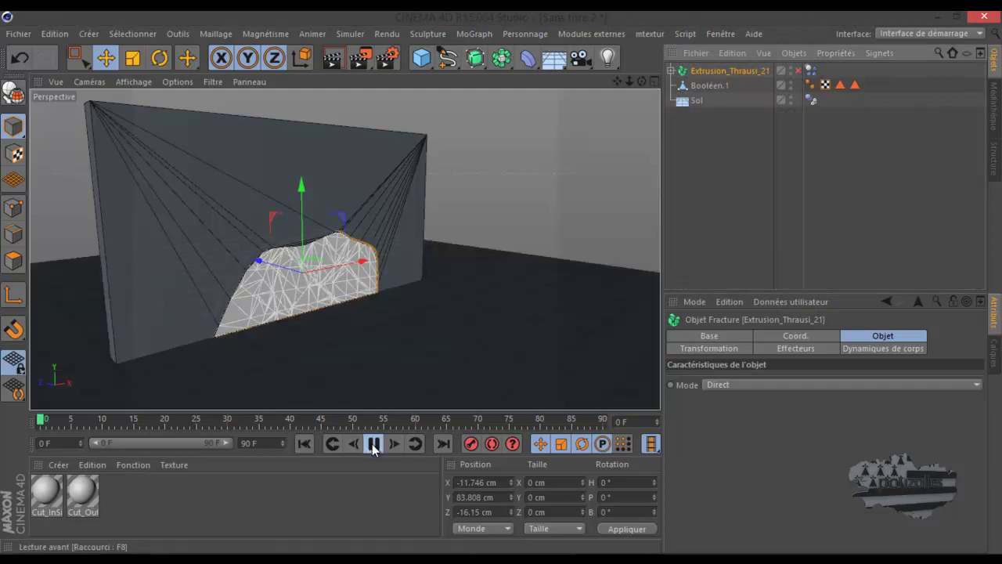
Test-play the finer fracture simulation, then pause and rewind to frame 0
click(374, 444)
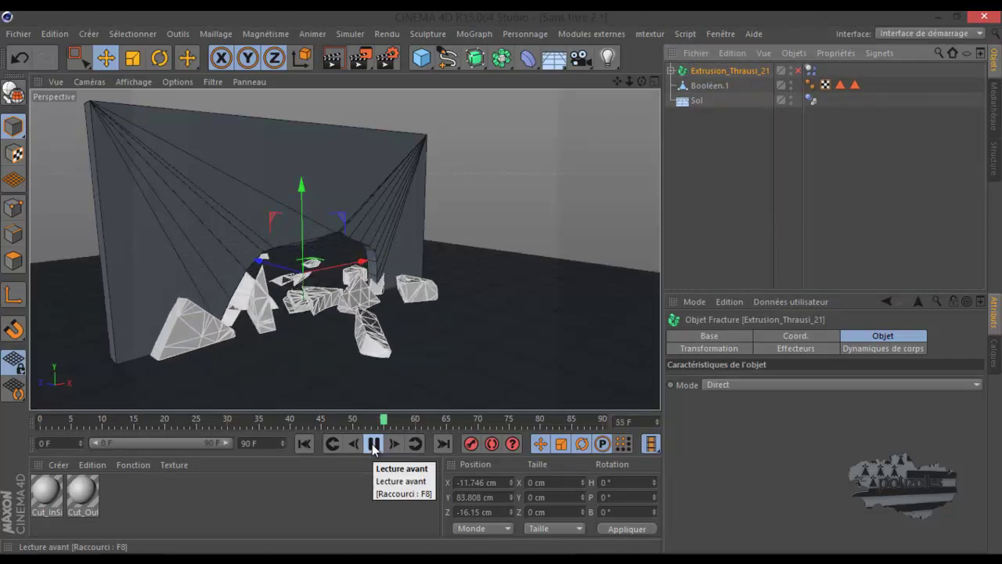
click(374, 444)
click(302, 444)
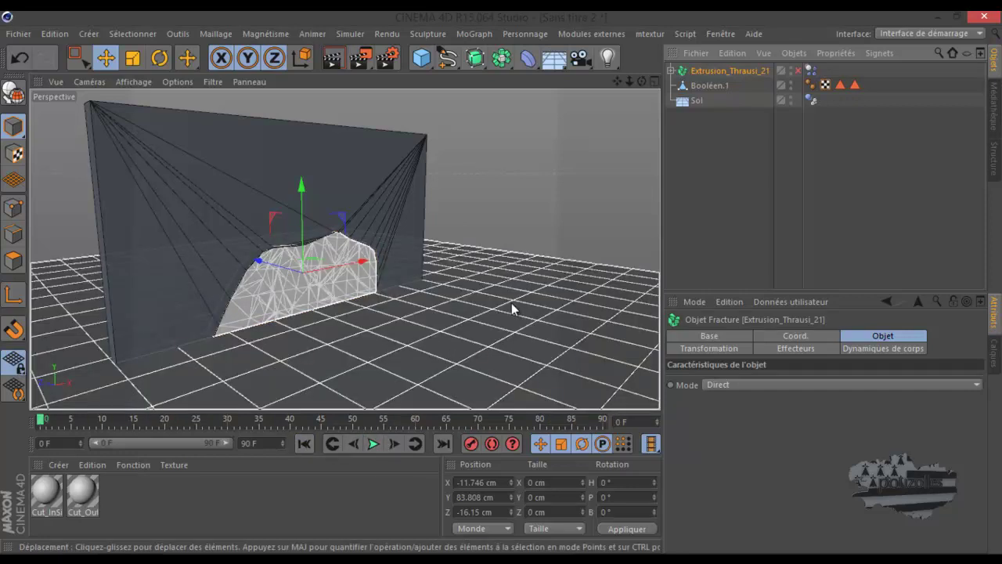
Delete the rigid body tag from Extrusion_Thrausi_21 and expand it to select Pieces 1
click(811, 71)
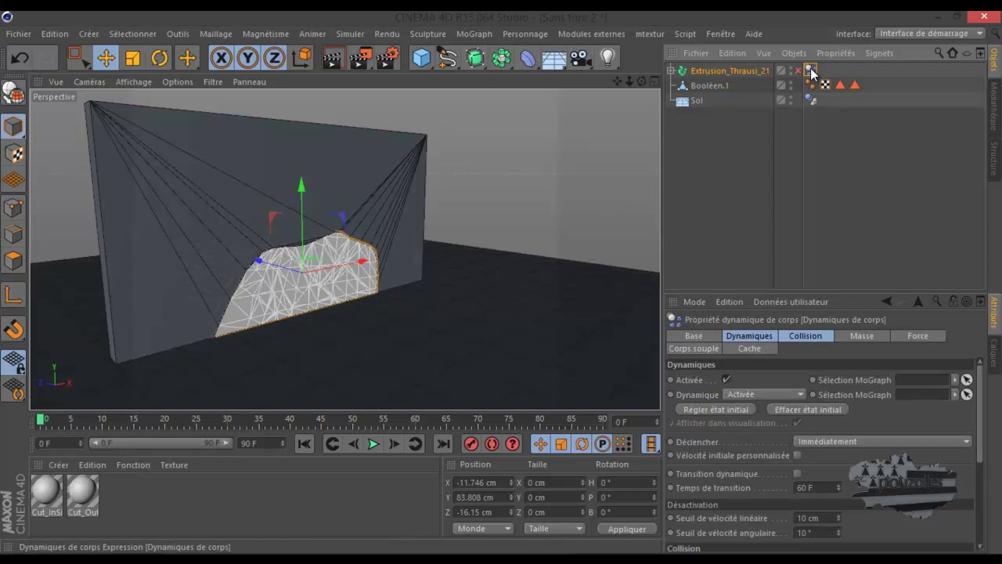
key(Delete)
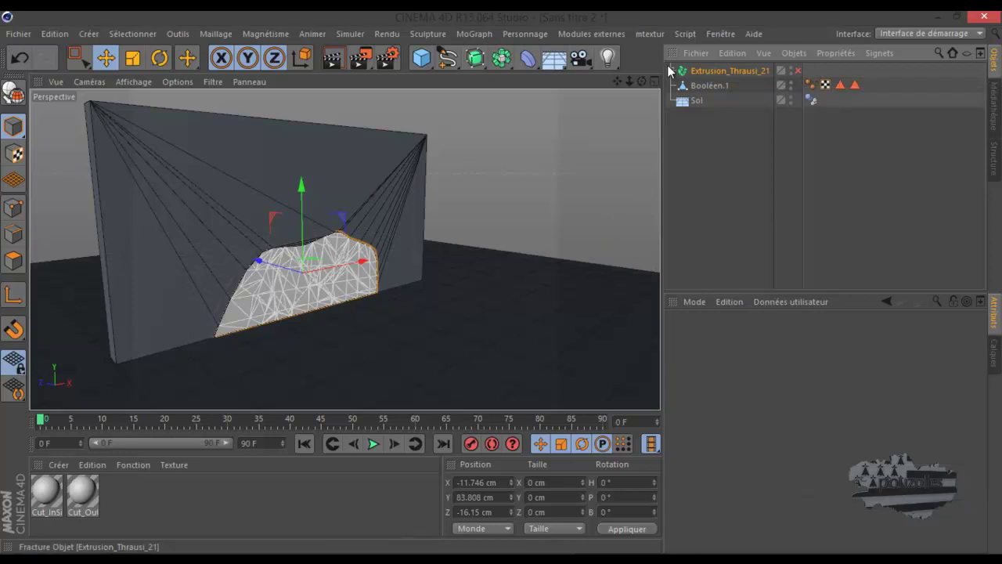
click(671, 70)
click(730, 81)
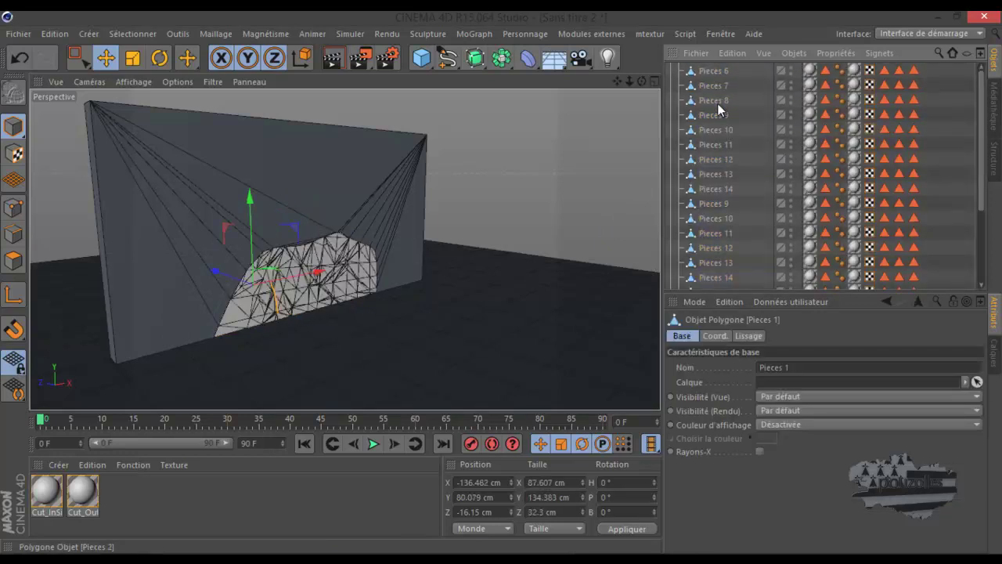
Merge Pieces 1 through Pieces 20 into one object, Pieces 1.1
scroll(718, 125, down, 3)
shift+click(717, 254)
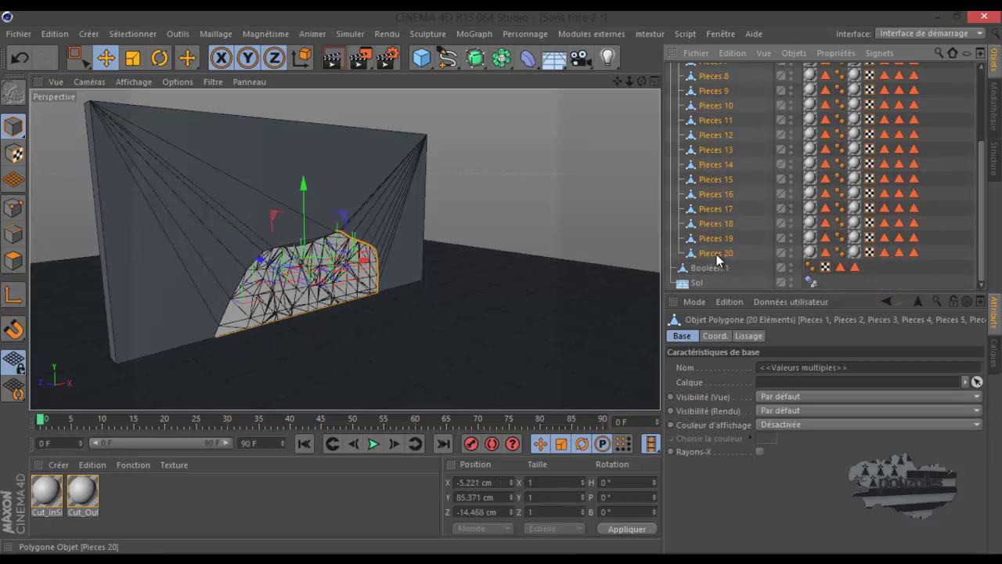
right_click(716, 251)
click(765, 393)
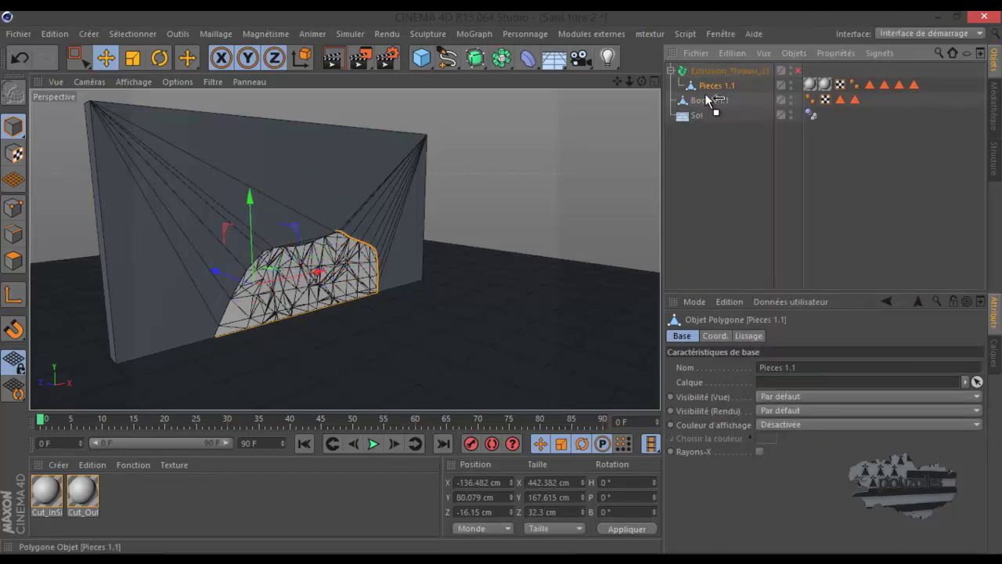
Delete Extrusion_Thrausi_21 and select the merged Pieces 1.1
click(732, 70)
key(Delete)
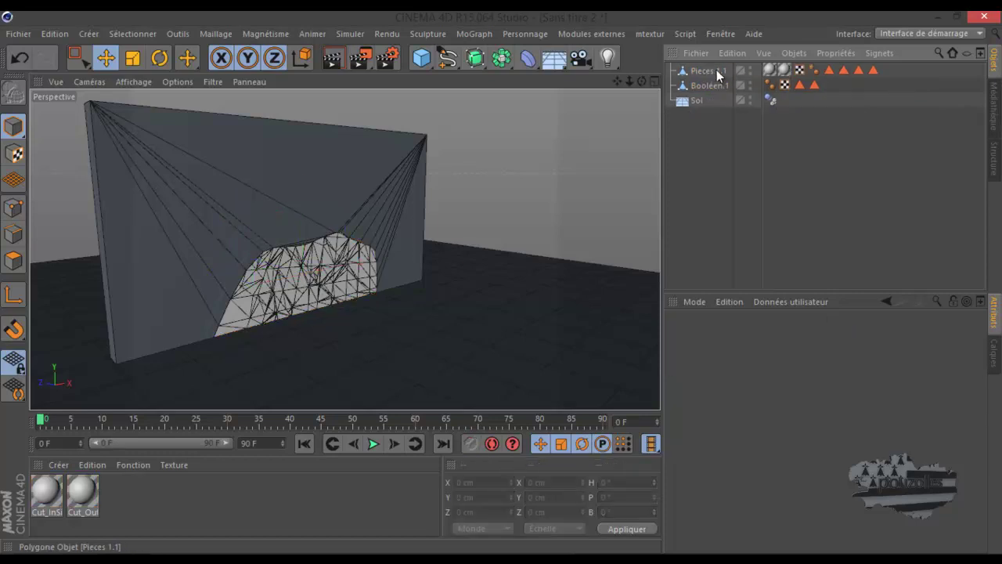
click(715, 71)
click(603, 34)
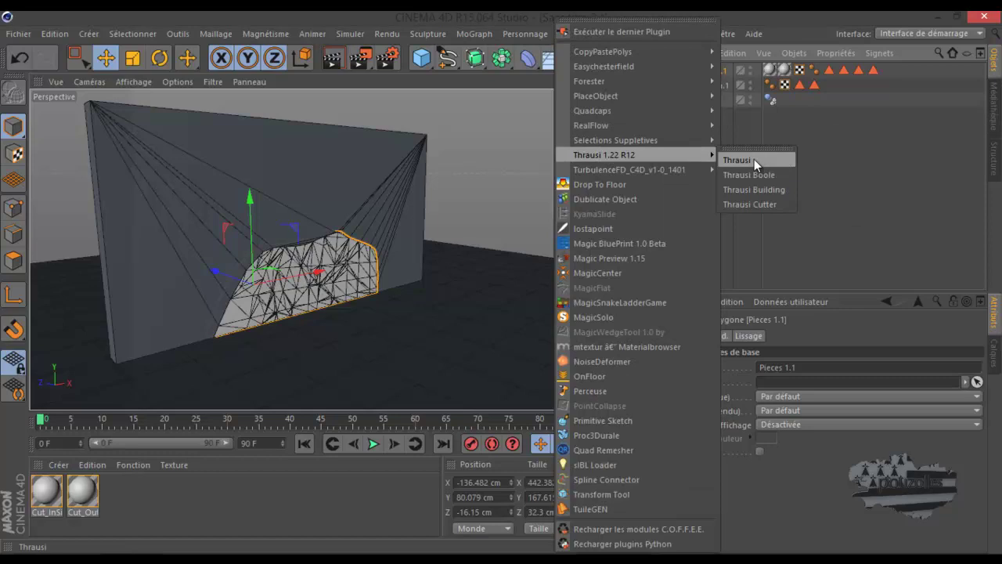
Shatter Pieces 1.1 with Thrausi into 20 fragments, Polygone_Thrausi_20 through Polygone_Thrausi_20.10
click(754, 159)
text(20)
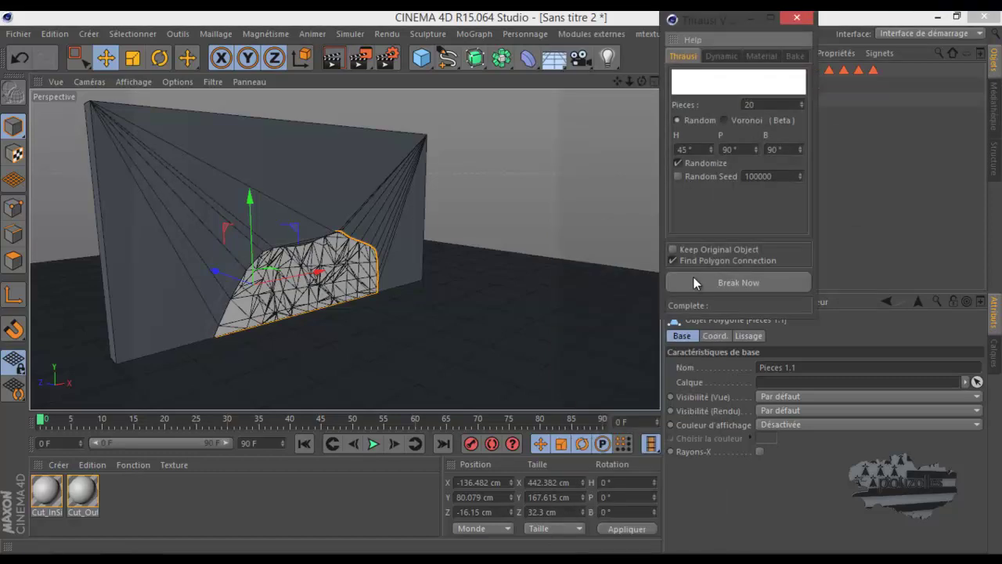
click(713, 282)
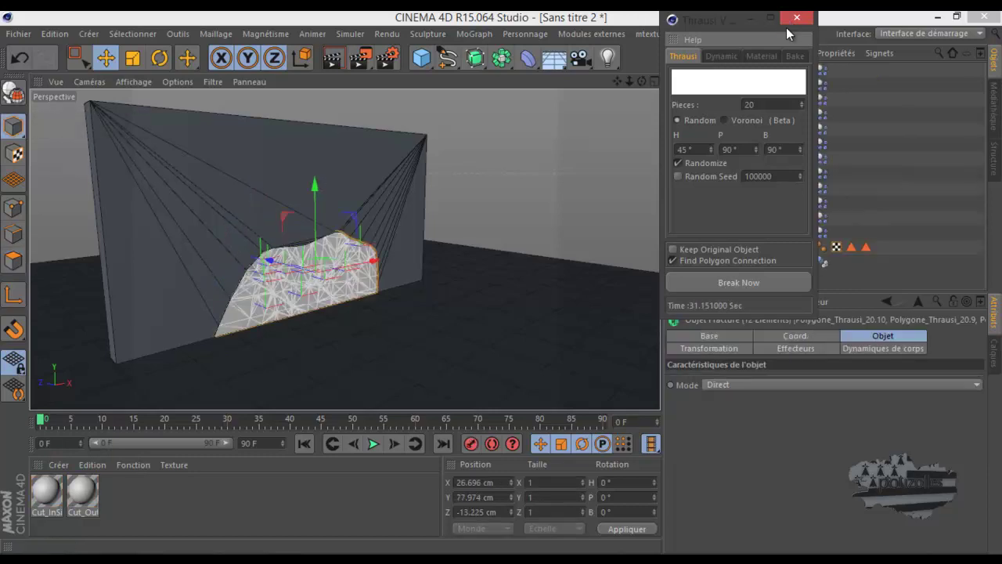
click(795, 17)
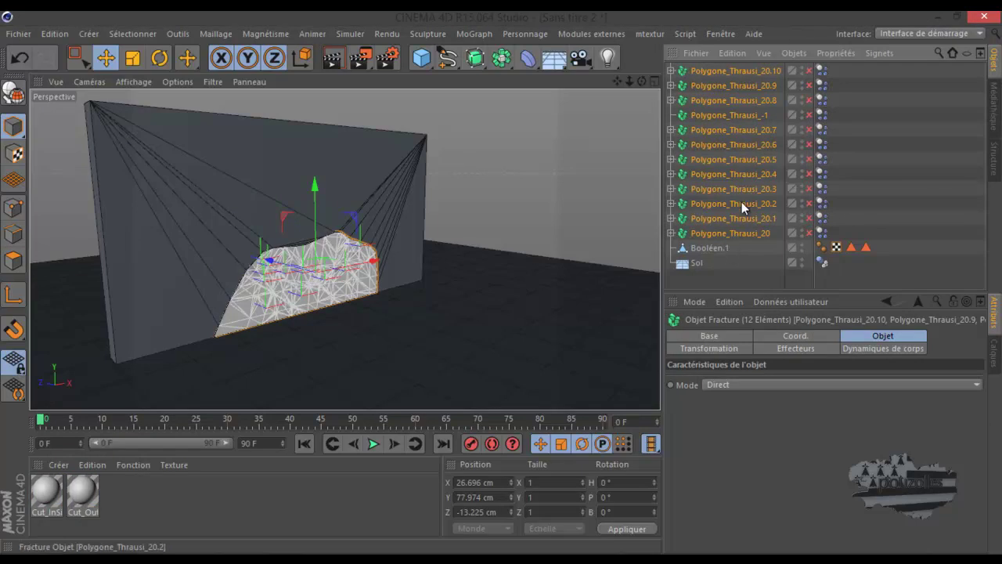
Select the Dynamics Body tags of all 12 Polygone_Thrausi fragments
click(671, 145)
click(671, 144)
click(704, 144)
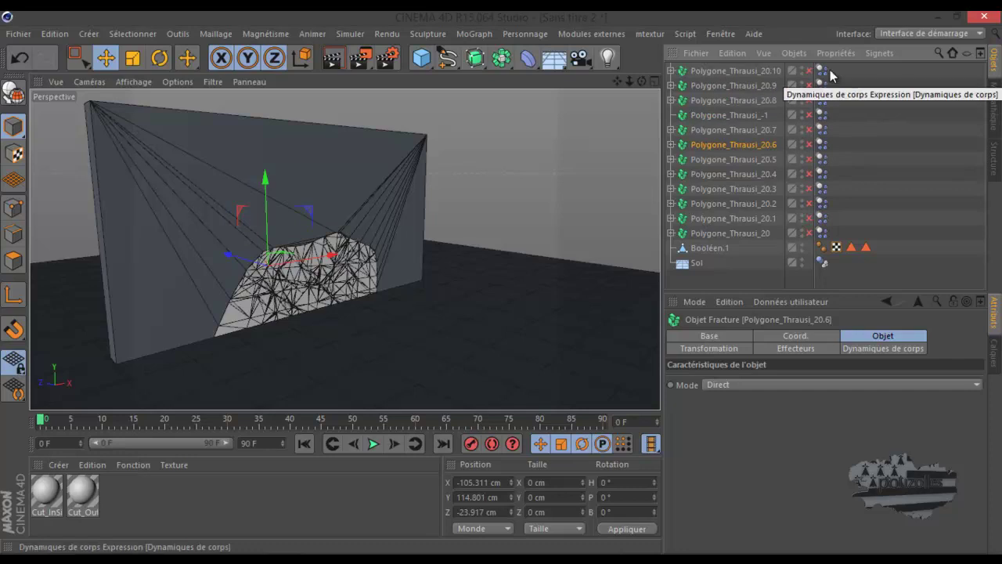
drag(838, 67, 822, 246)
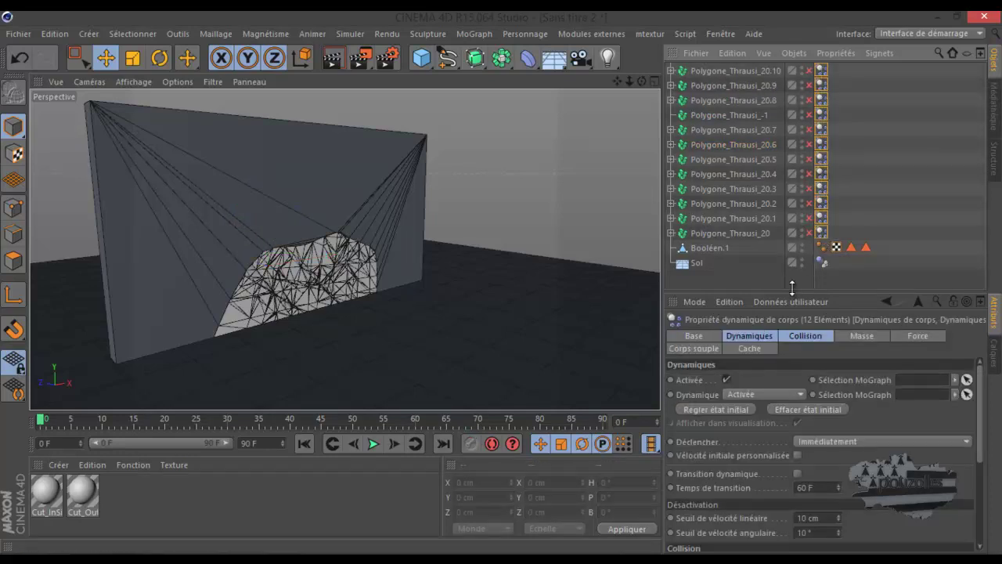
Preview the simulation as the wall crumbles, then rewind to frame 0
click(372, 444)
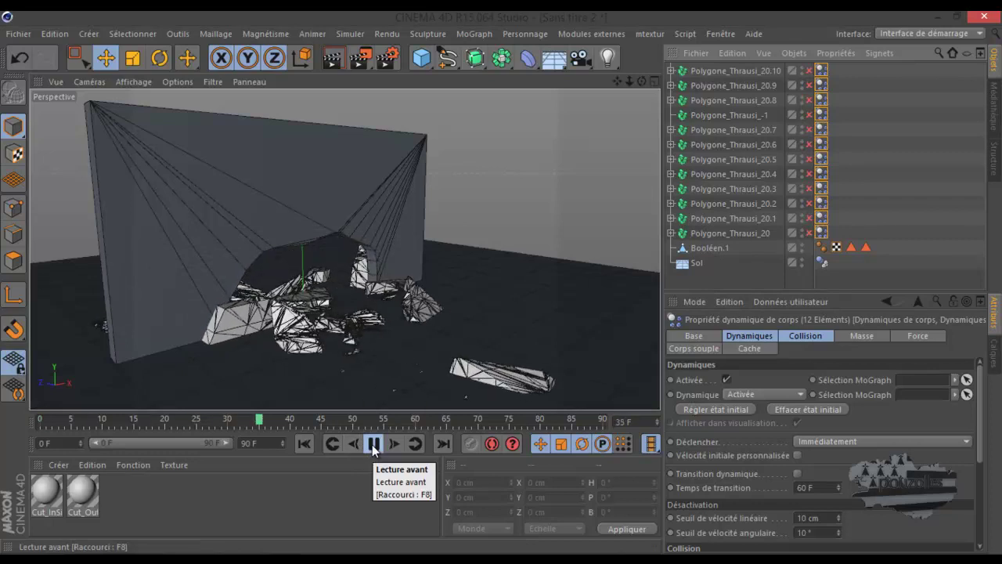
click(373, 444)
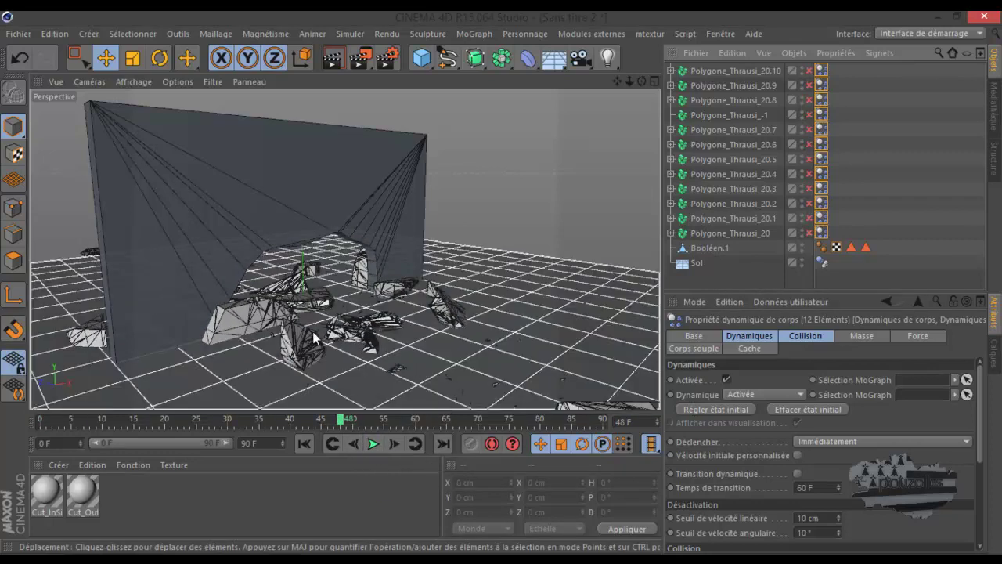
click(304, 444)
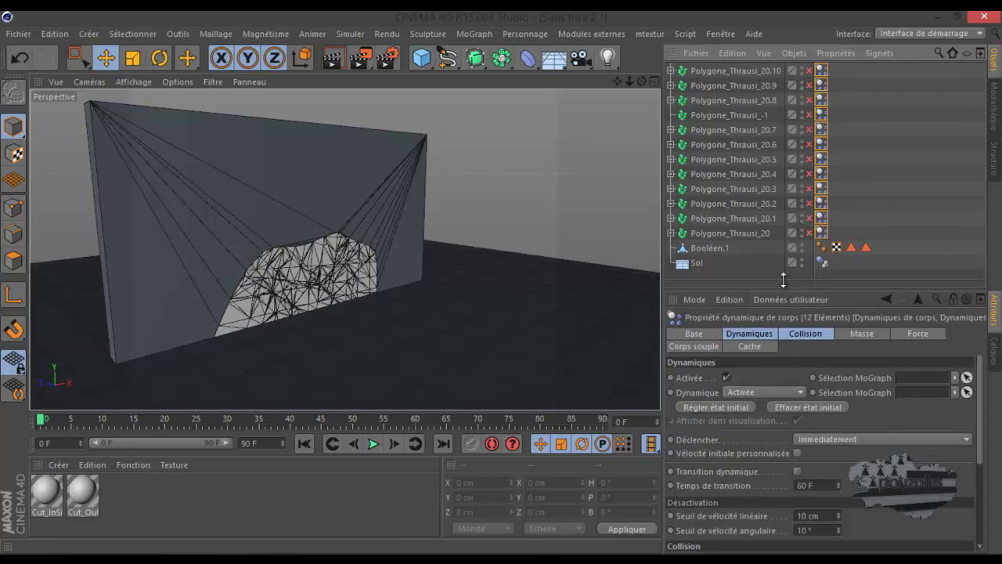
drag(788, 293, 788, 219)
Set the fragments' dynamics Trigger to On Collision
click(282, 321)
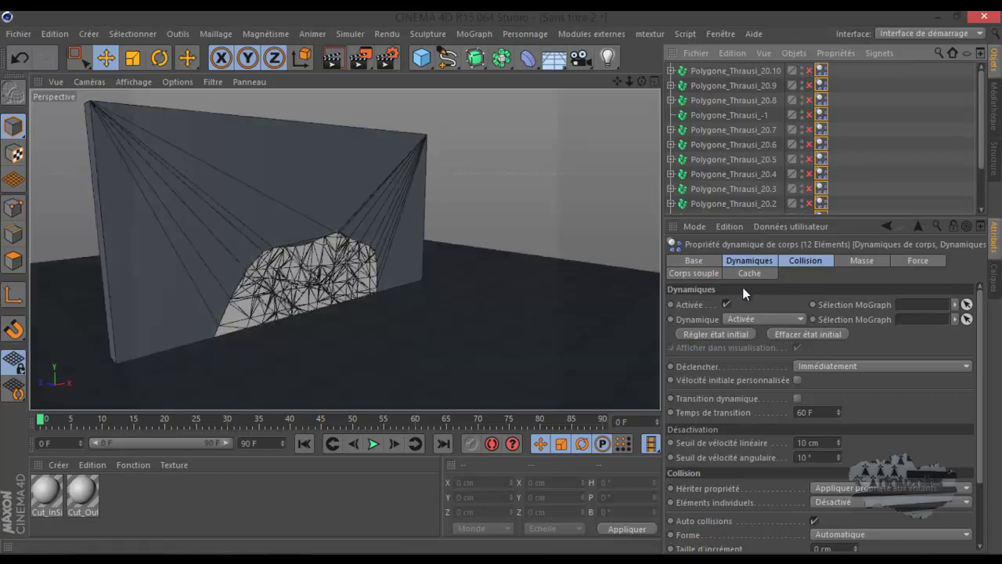
click(752, 262)
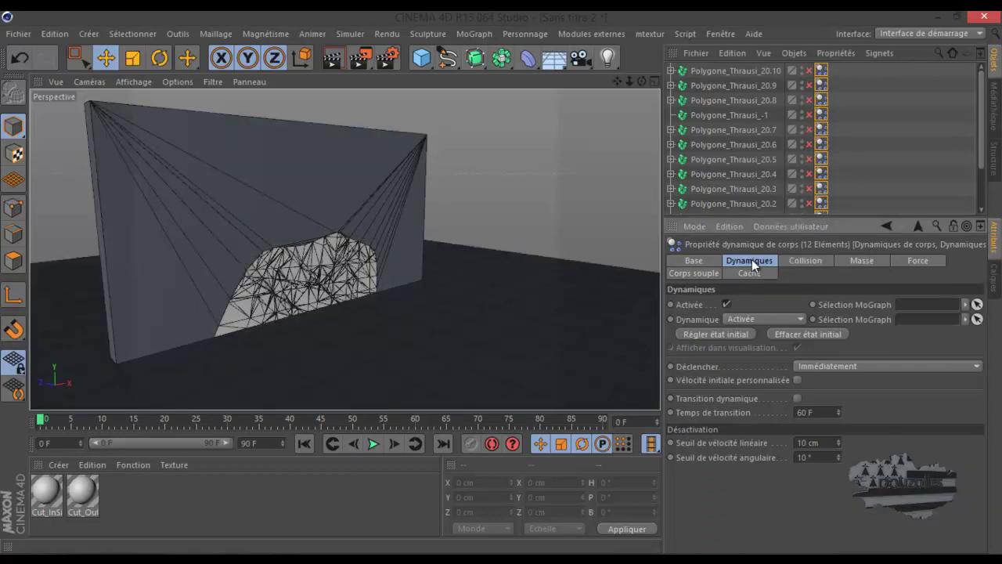
click(830, 368)
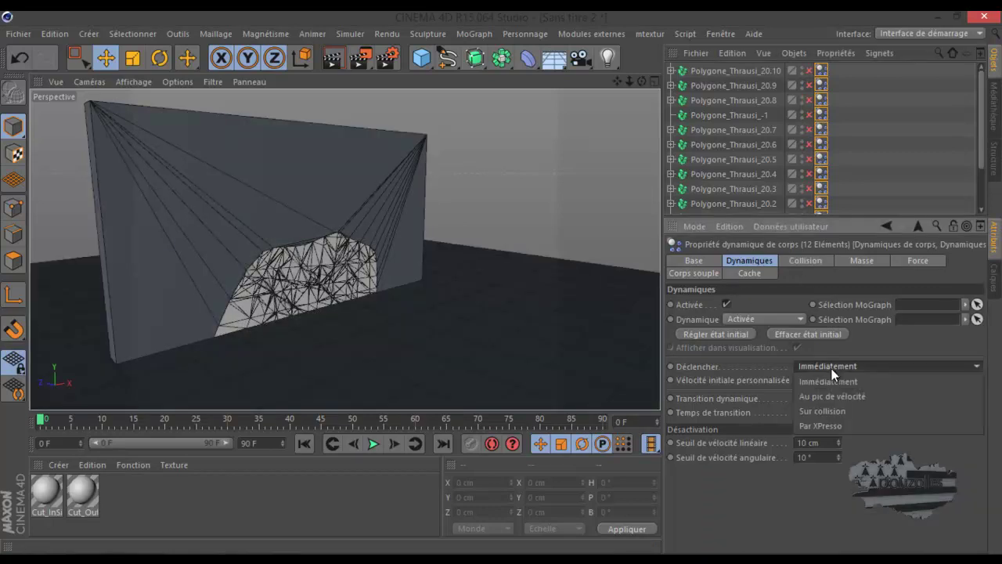
click(823, 411)
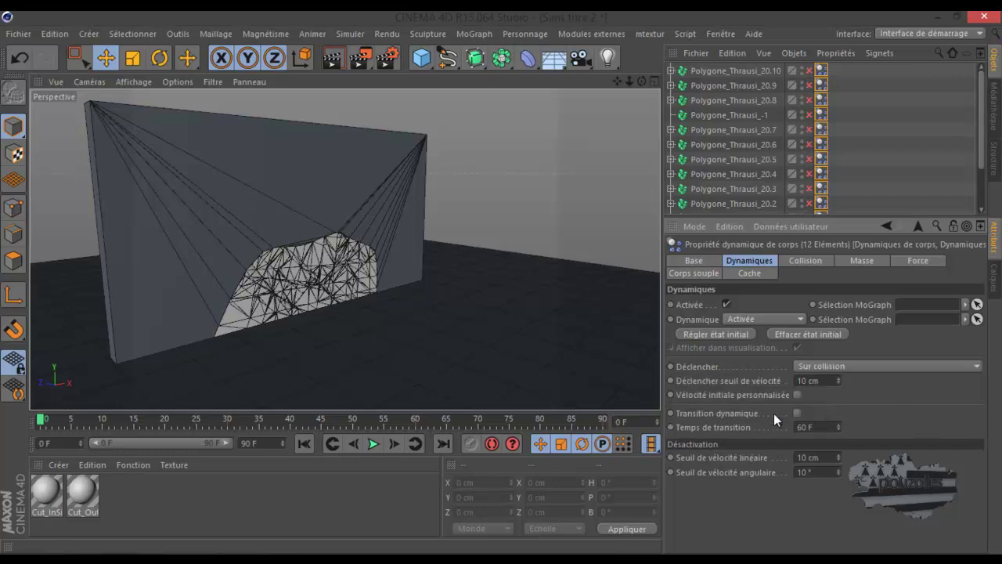
Stop the test playback, rewind to frame 0, and select all Polygone_Thrausi fragments
click(374, 443)
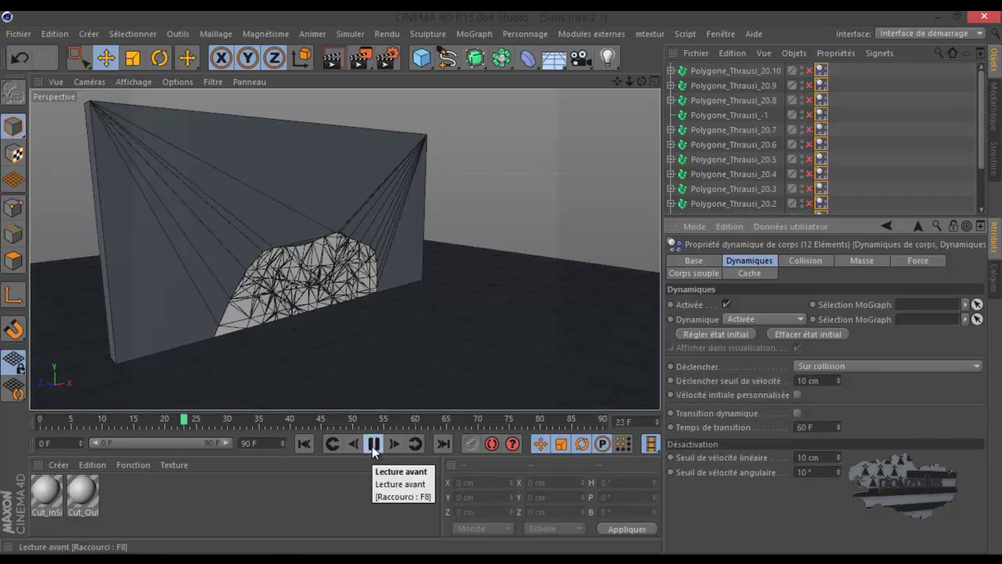
click(304, 443)
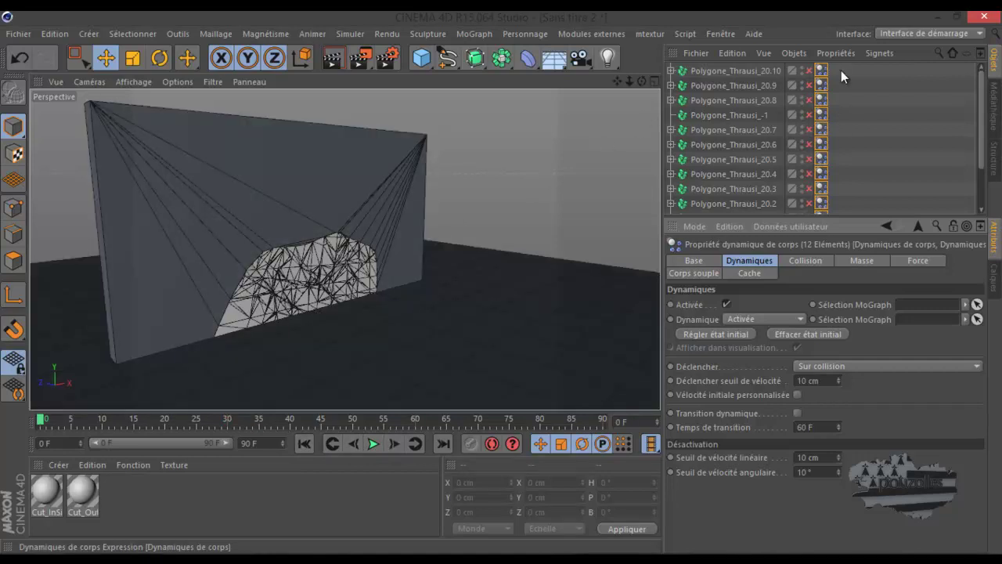
drag(840, 69, 840, 100)
drag(836, 172, 842, 180)
drag(671, 182, 675, 186)
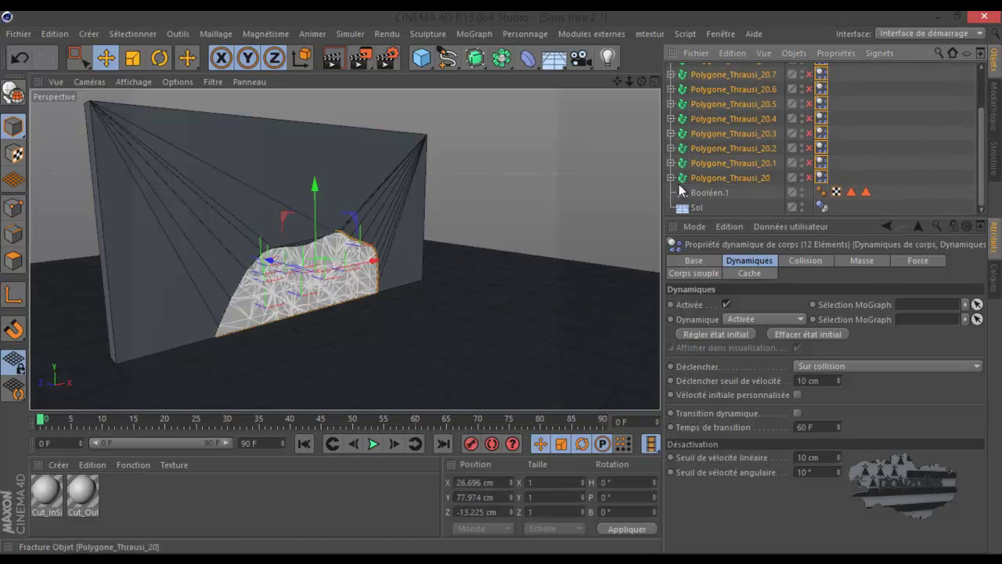
Group the selected fragments under a Neutre null and add a Cube
key(Delete)
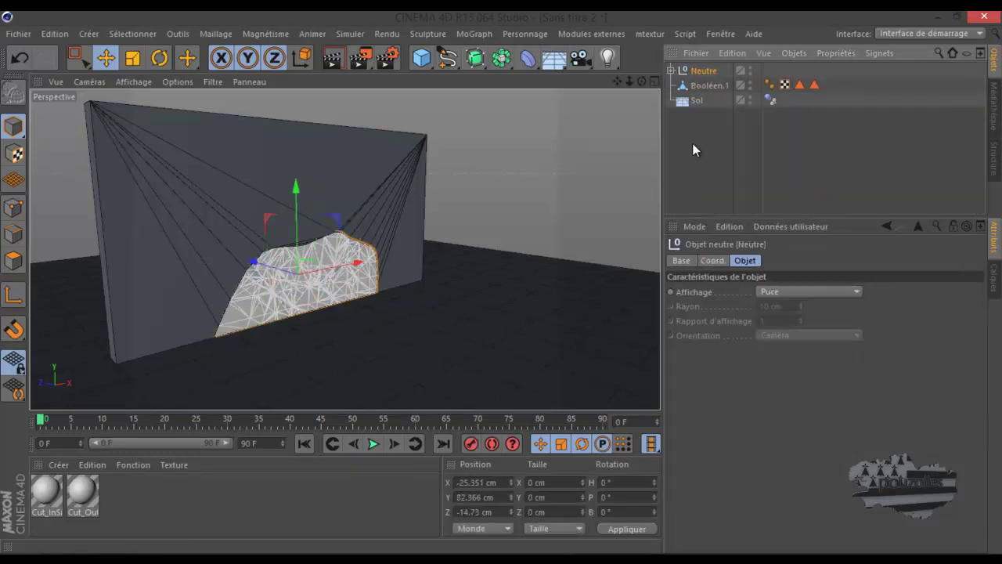
click(695, 139)
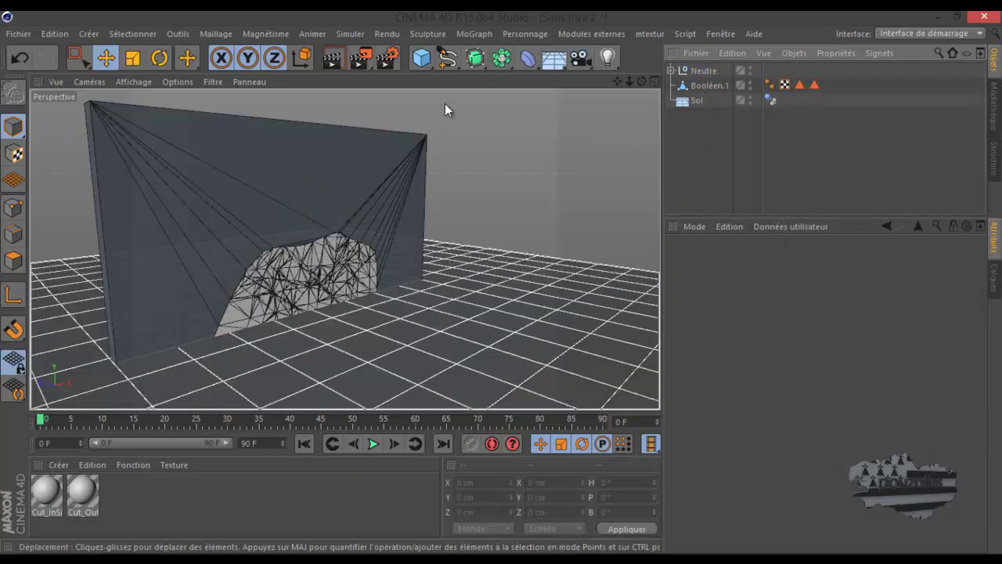
click(421, 59)
click(422, 63)
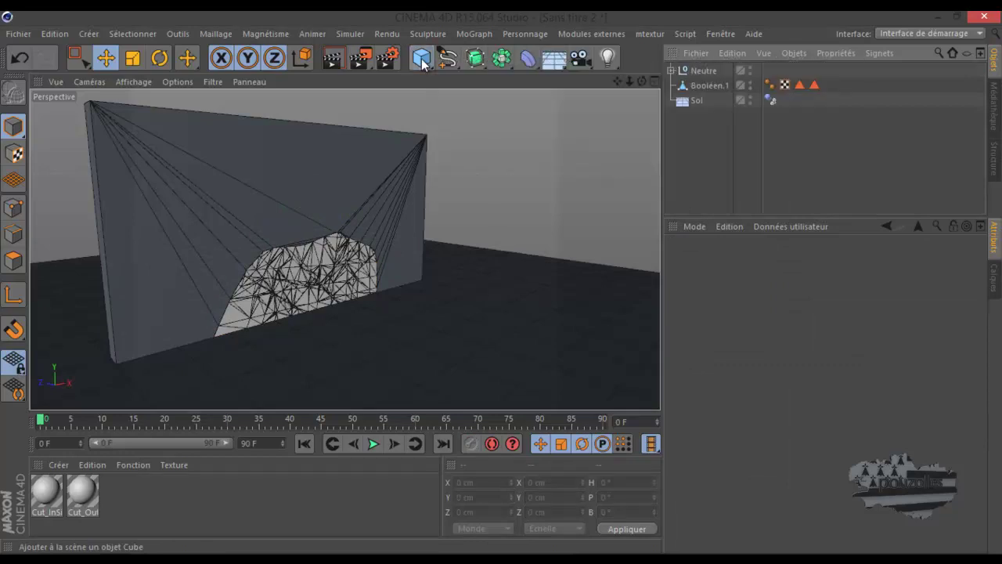
In the front view, reduce the cube's height to 120 cm so it rests on the floor
scroll(360, 282, down, 3)
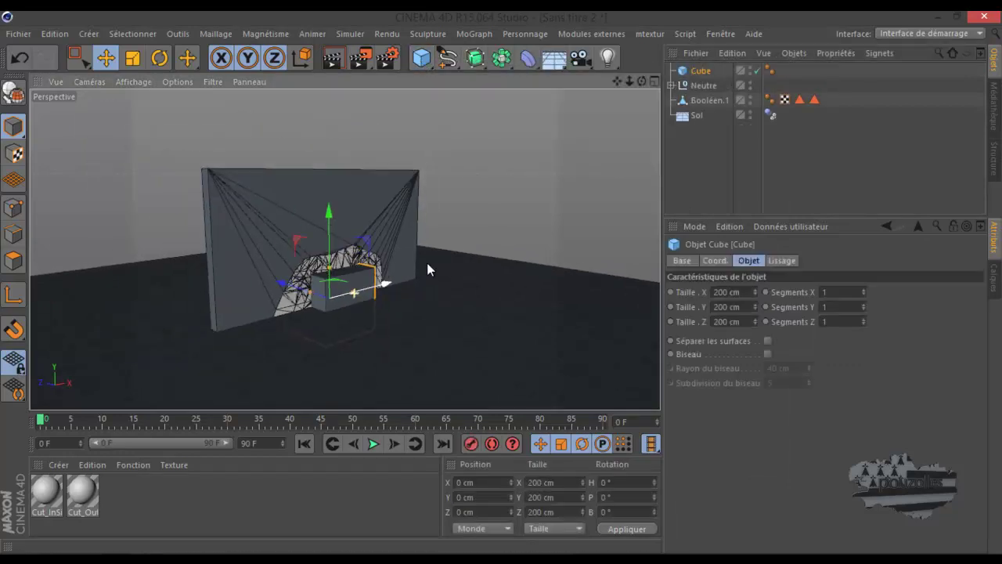
middle_click(388, 317)
middle_click(421, 367)
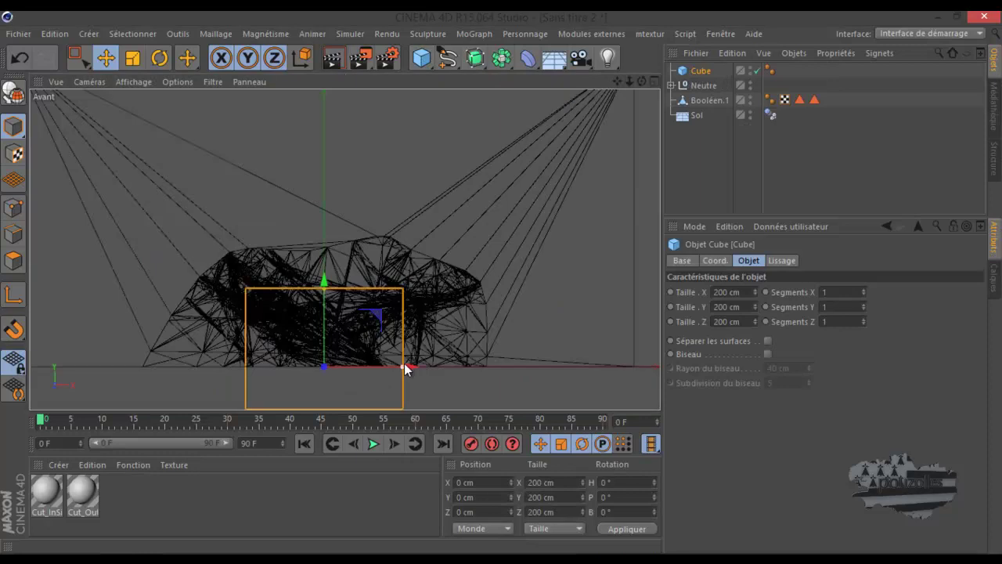
drag(337, 296, 337, 323)
drag(330, 284, 331, 238)
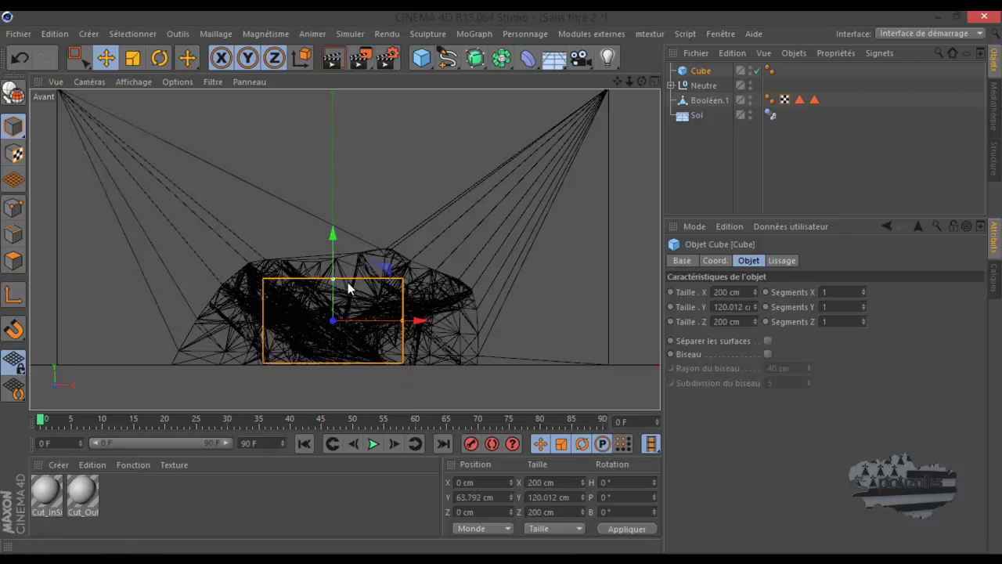
Lengthen the cube to about 390 cm in Z and move it back to Z -720.667 cm
middle_click(292, 301)
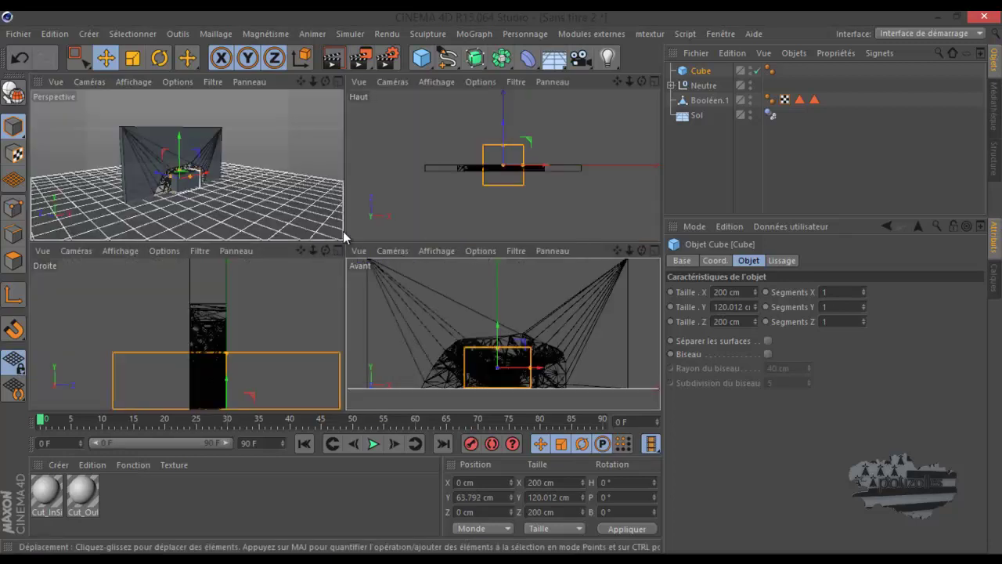
middle_click(262, 223)
mouse_move(264, 219)
alt+mouse_down()
mouse_move(285, 259)
mouse_move(394, 303)
mouse_move(430, 298)
alt+mouse_up()
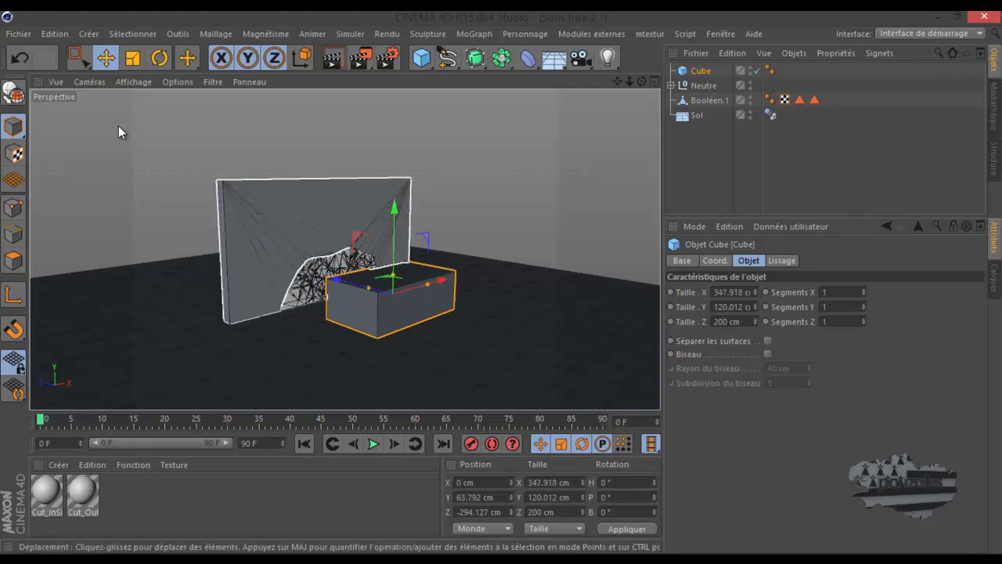
click(17, 61)
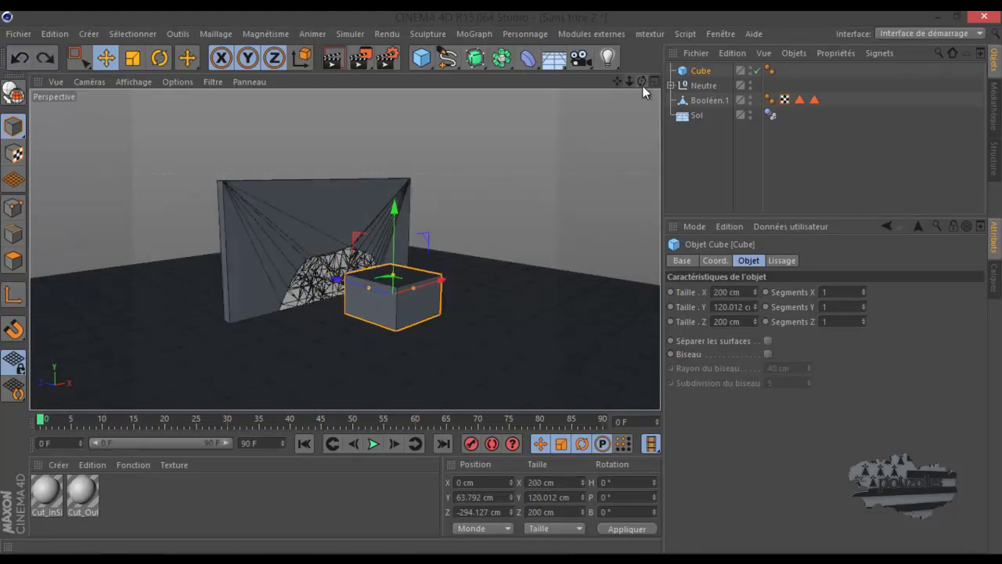
alt+drag(501, 287, 489, 196)
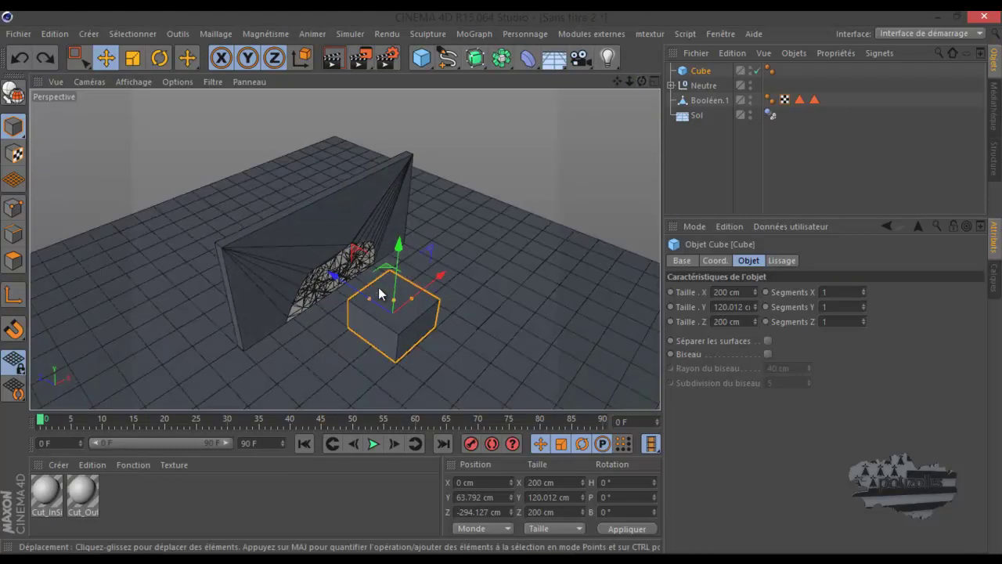
drag(372, 299, 349, 287)
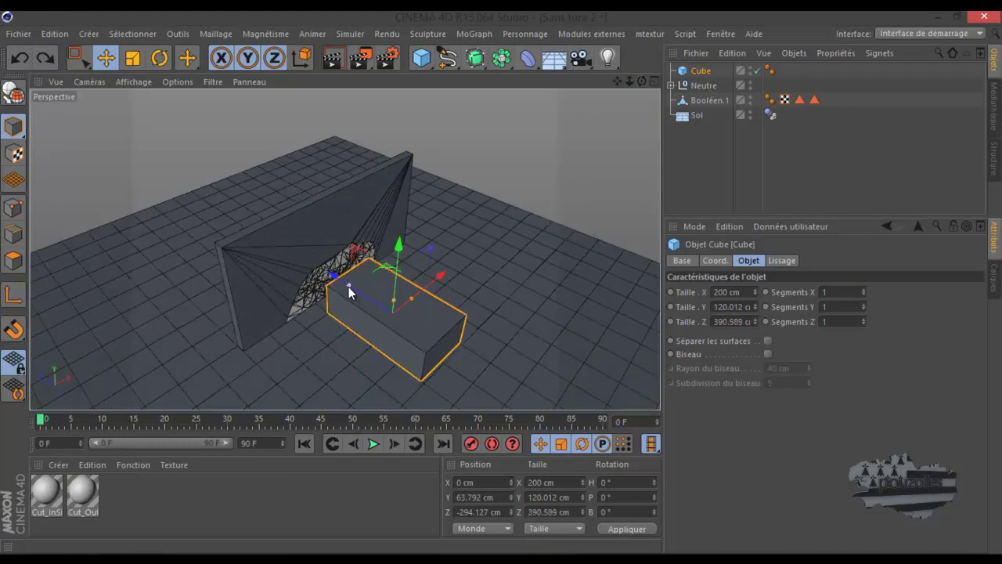
mouse_move(333, 275)
mouse_down()
mouse_move(451, 350)
mouse_move(418, 153)
mouse_up()
mouse_move(643, 80)
mouse_down()
mouse_move(504, 287)
mouse_move(619, 85)
mouse_move(629, 87)
mouse_move(505, 278)
mouse_up()
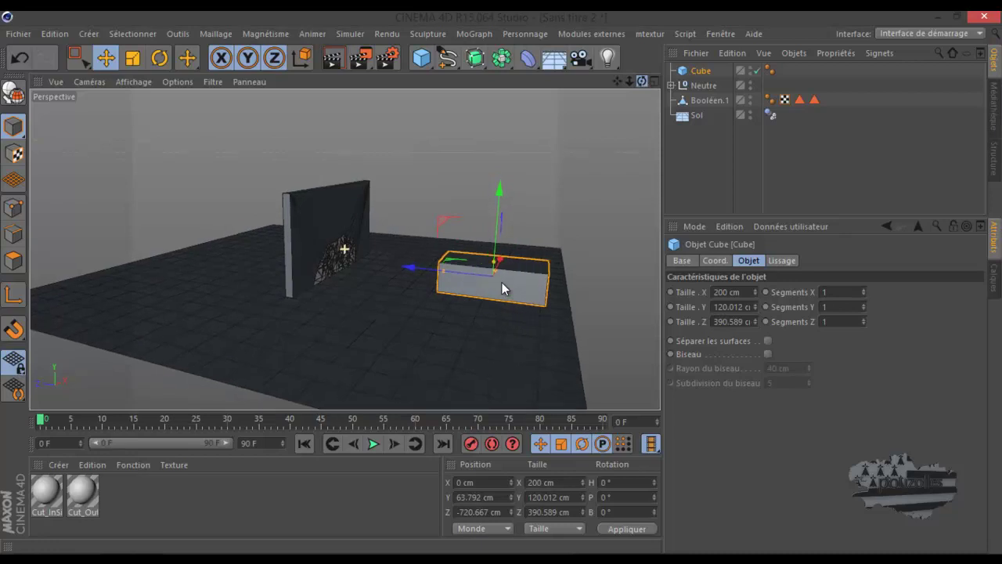
Make the Cube a collision dynamics body and, at frame 20, slide it against the wall (Z -217.248 cm)
right_click(699, 72)
mouse_move(758, 146)
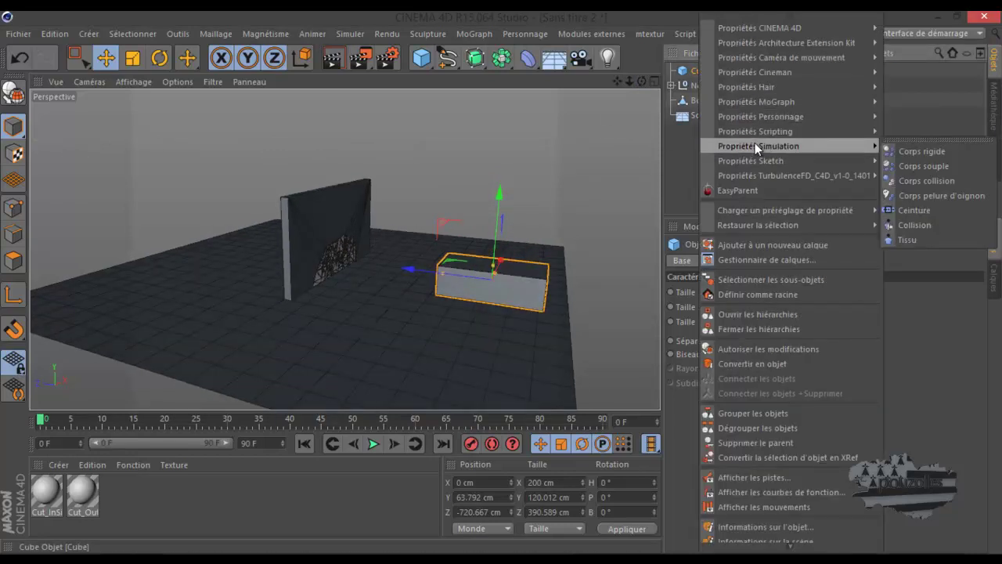
click(935, 179)
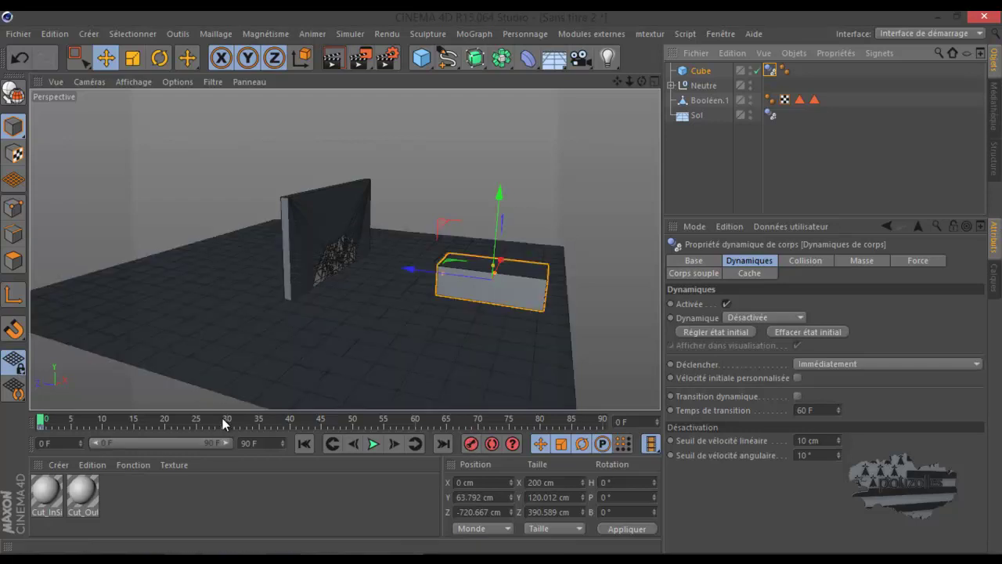
click(167, 419)
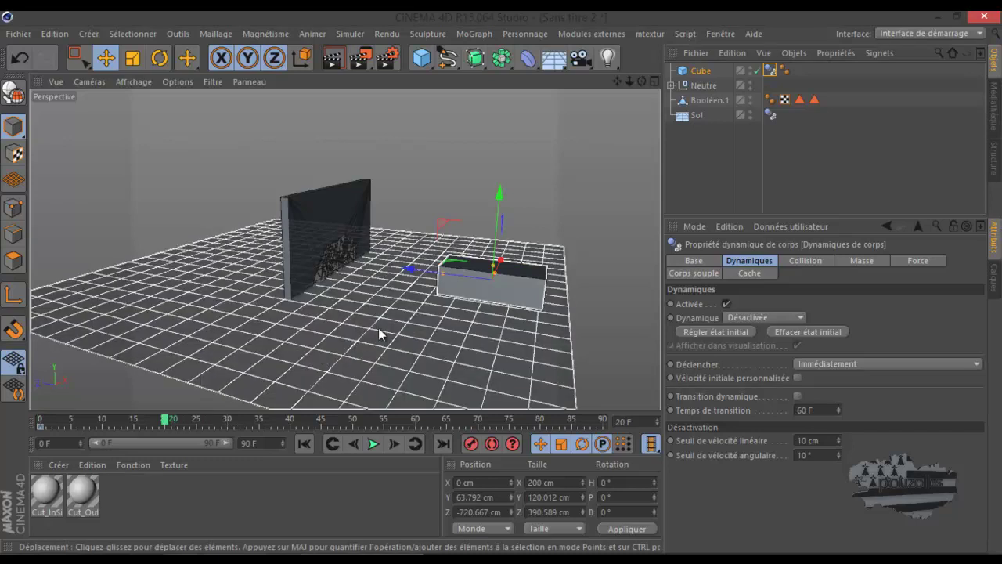
drag(408, 269, 298, 271)
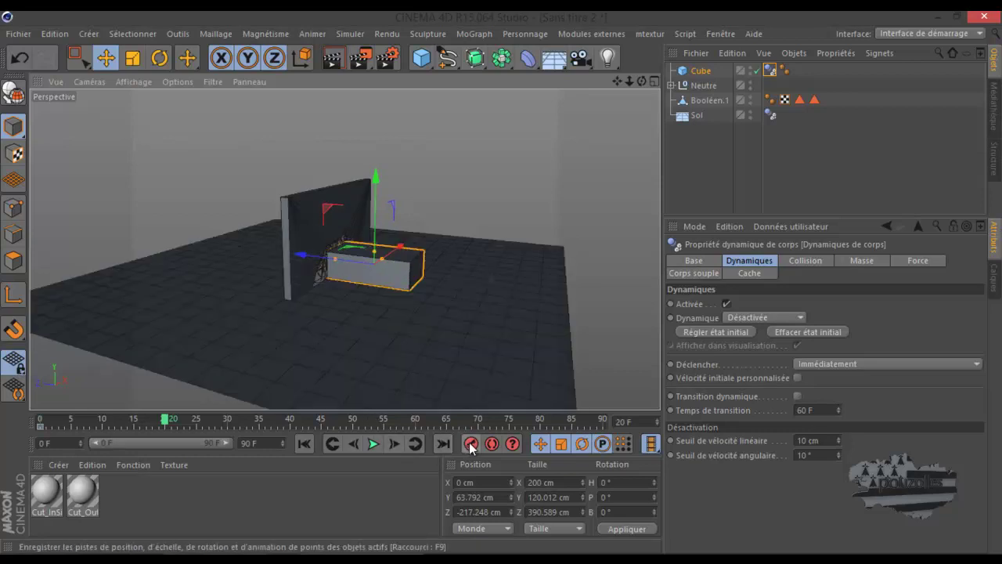
Record a position keyframe for the cube and play the animation from the start
click(304, 443)
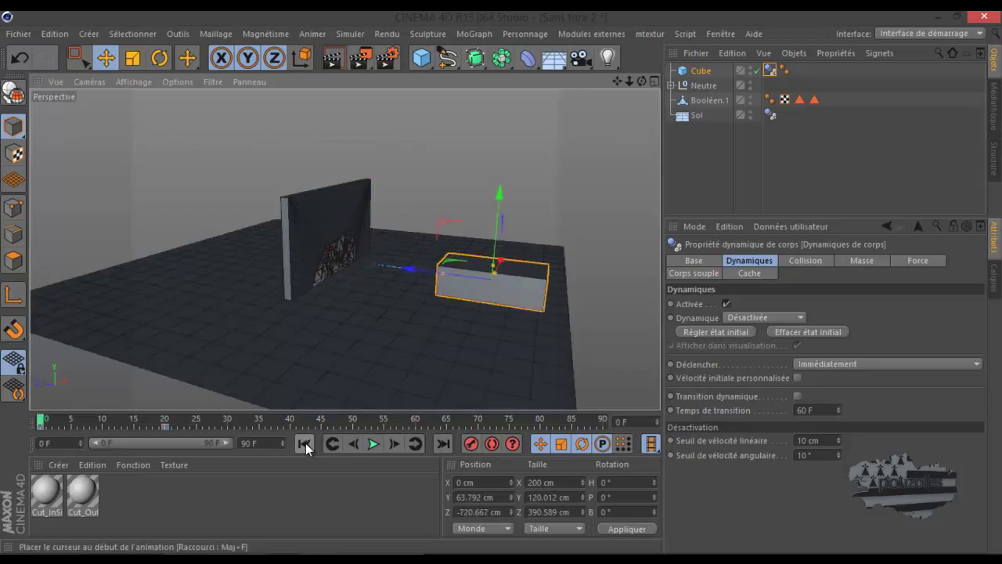
click(372, 443)
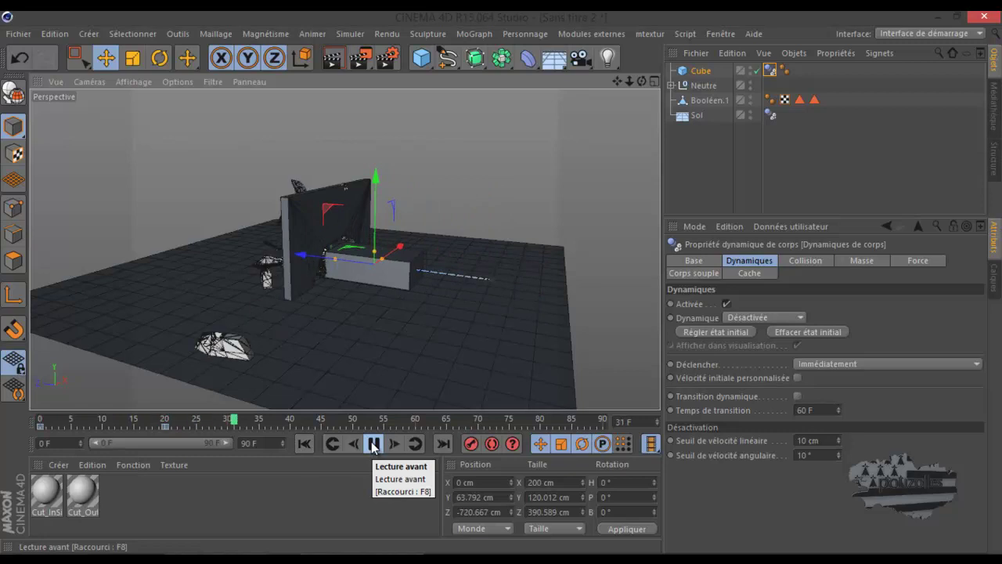
scroll(343, 266, up, 2)
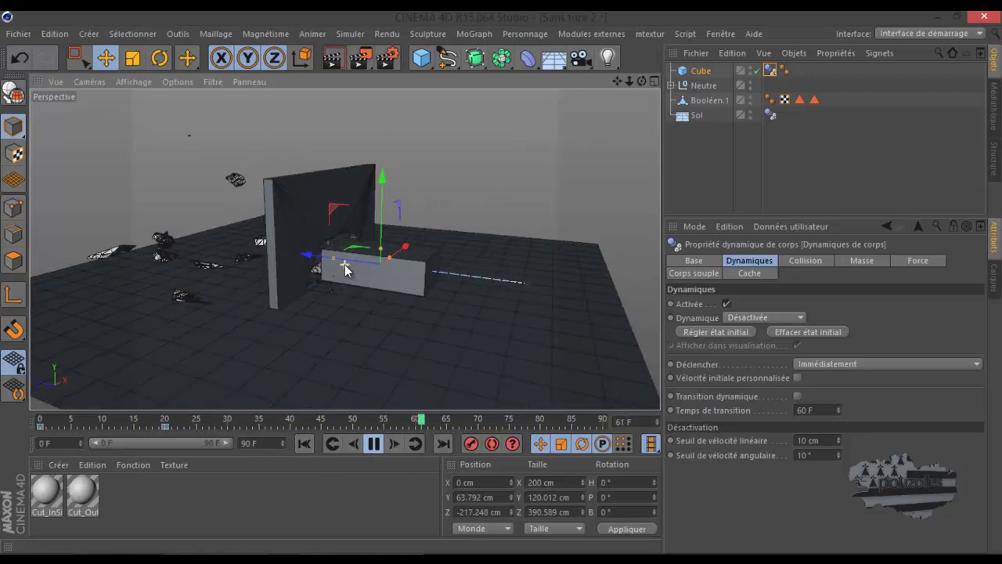
scroll(342, 266, up, 3)
click(375, 444)
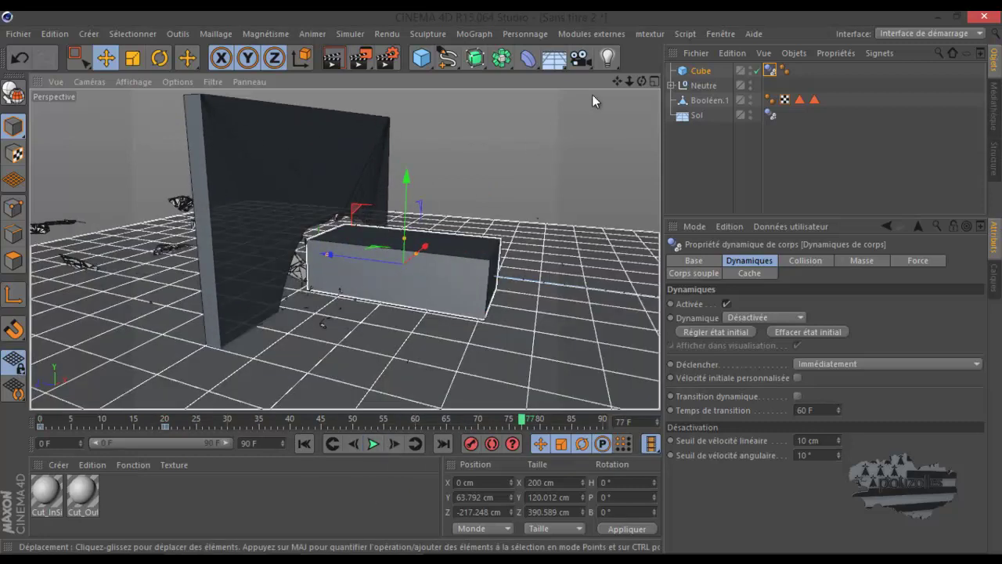
mouse_move(641, 82)
mouse_down()
mouse_move(500, 279)
mouse_move(350, 287)
mouse_move(314, 392)
mouse_up()
Replay the crash from frame 0, pausing mid-impact to inspect it from a low side view
click(332, 443)
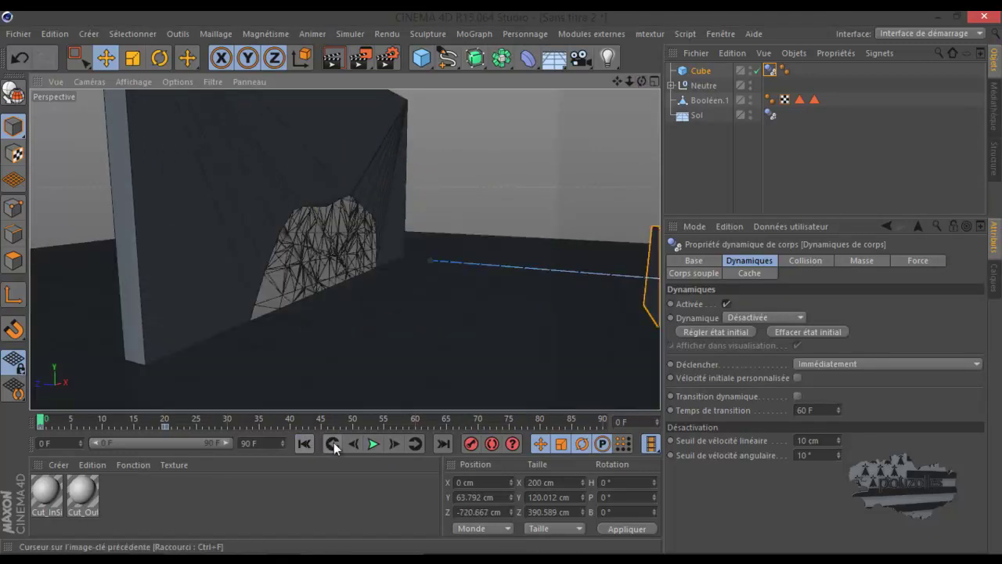
click(374, 444)
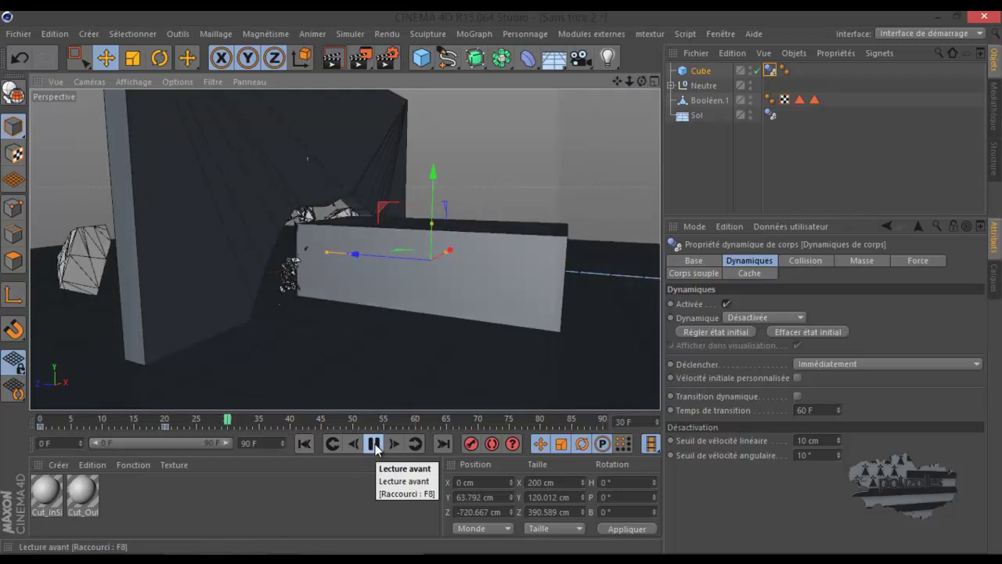
click(373, 444)
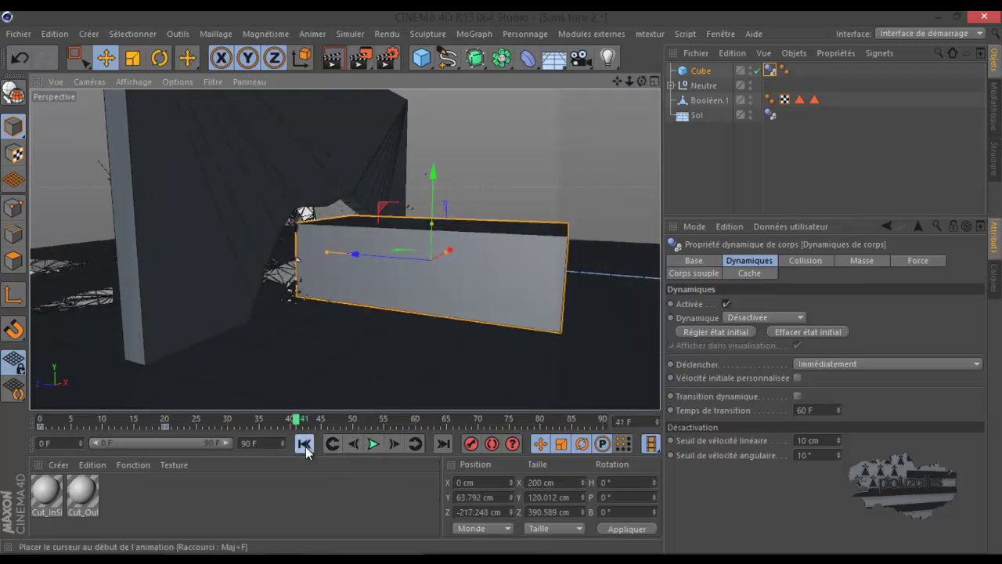
click(305, 446)
click(369, 446)
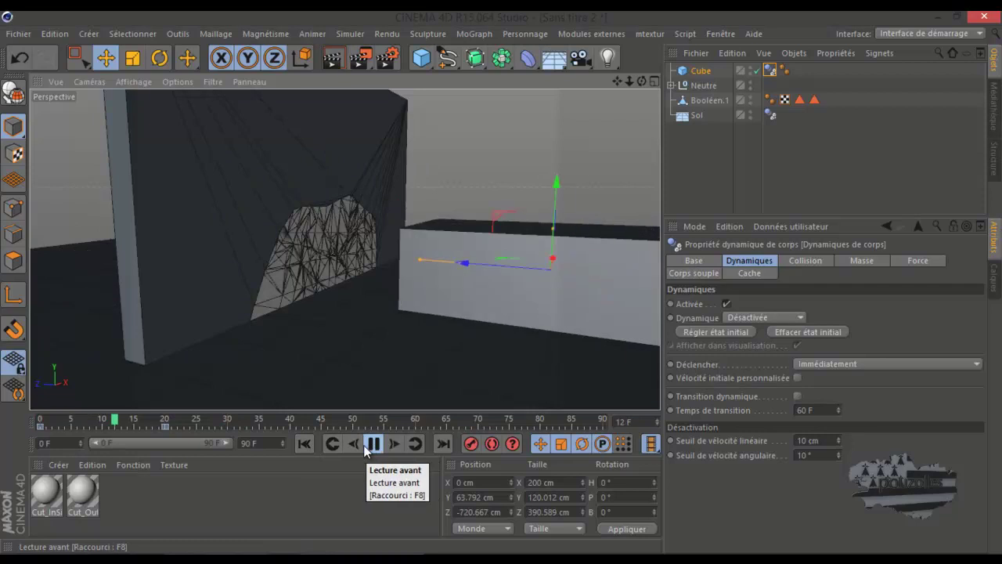
click(305, 444)
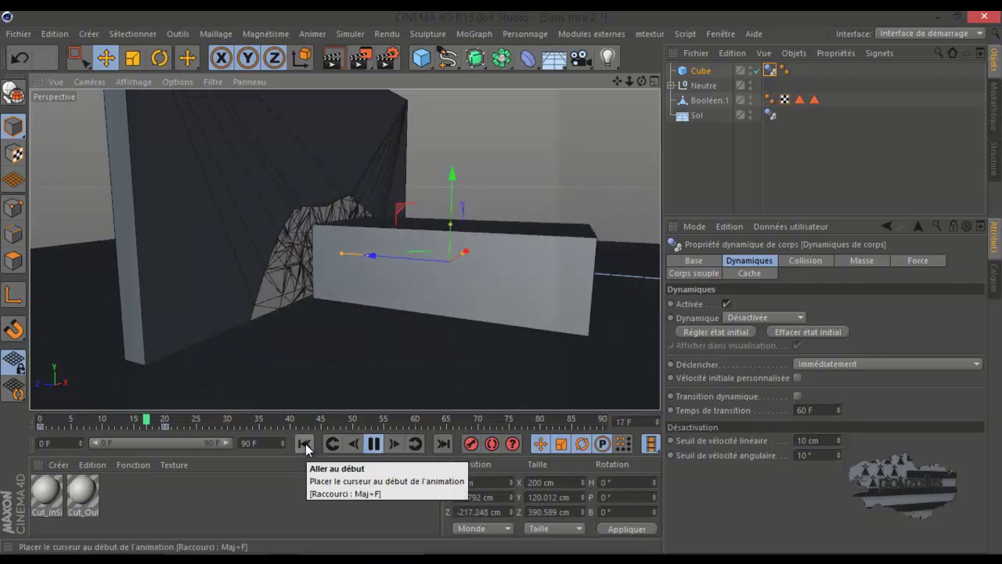
click(373, 443)
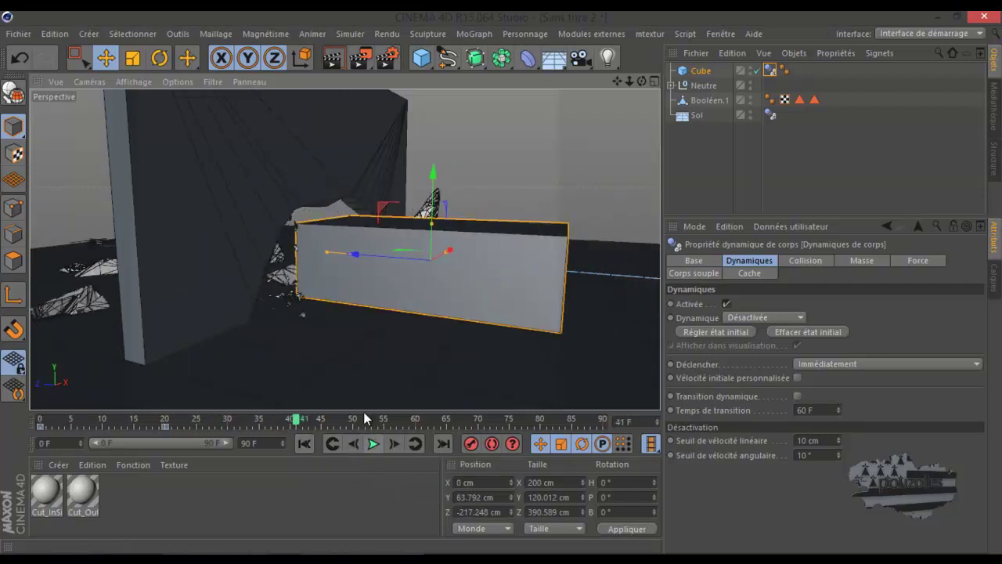
alt+drag(283, 253, 502, 282)
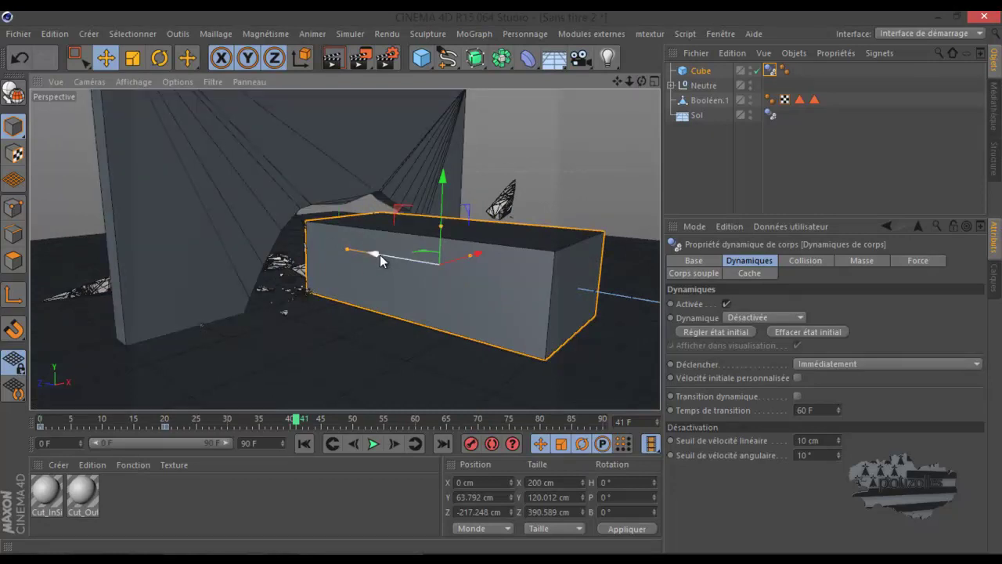
At frame 22, tilt the cube slightly on heading and pitch and raise it about 20 cm
drag(377, 254, 377, 257)
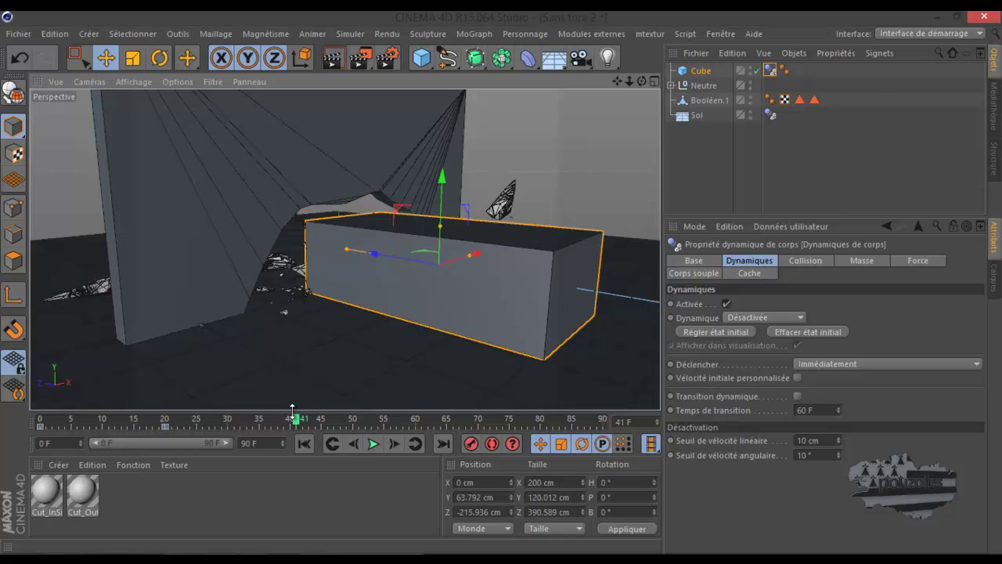
drag(295, 420, 245, 423)
drag(164, 426, 177, 428)
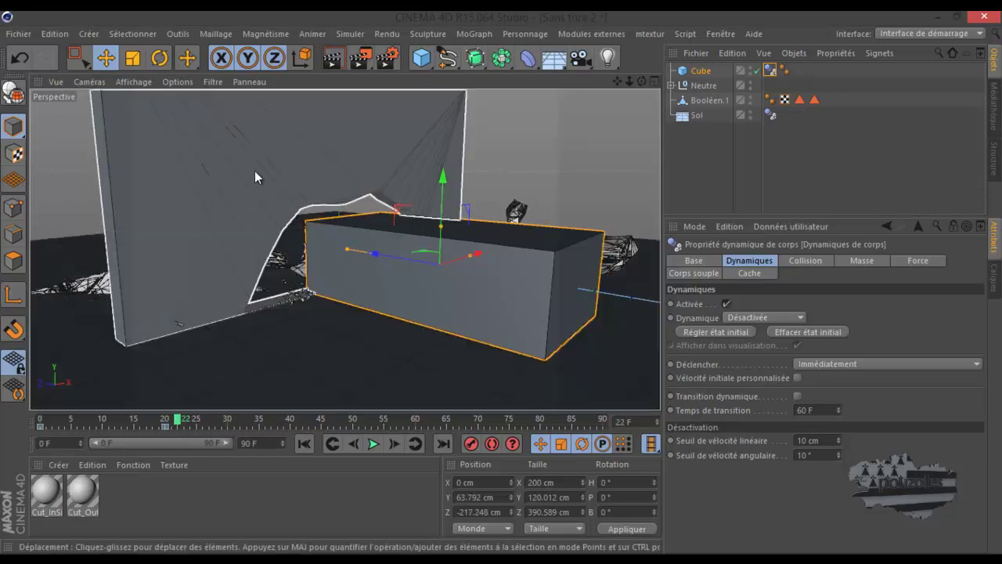
click(157, 62)
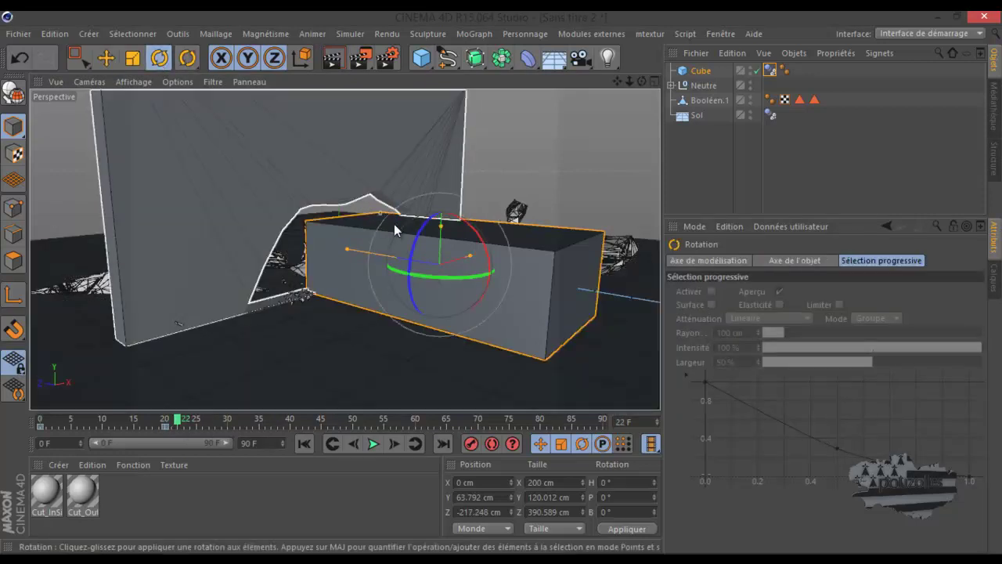
drag(416, 251, 421, 242)
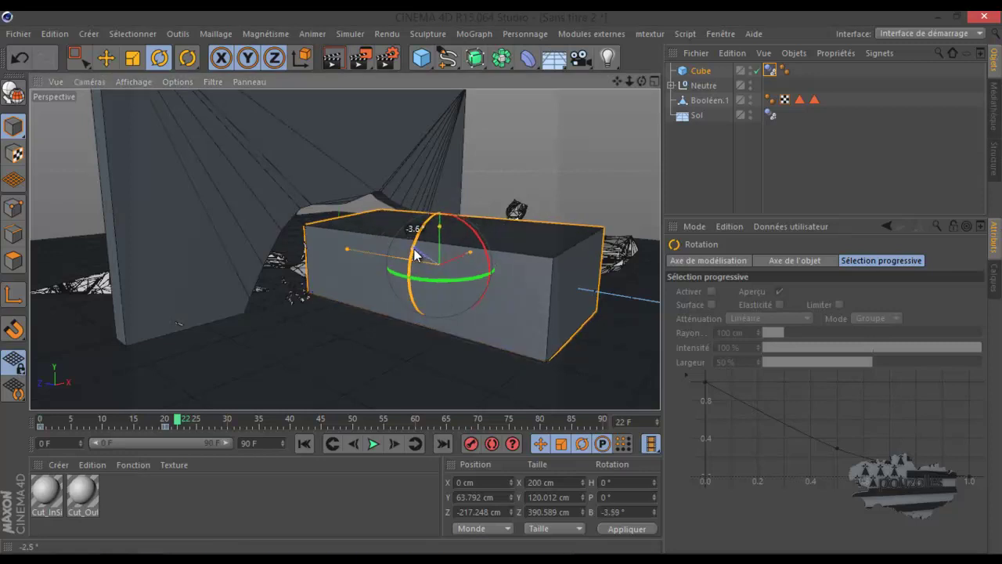
drag(463, 227, 462, 210)
key(e)
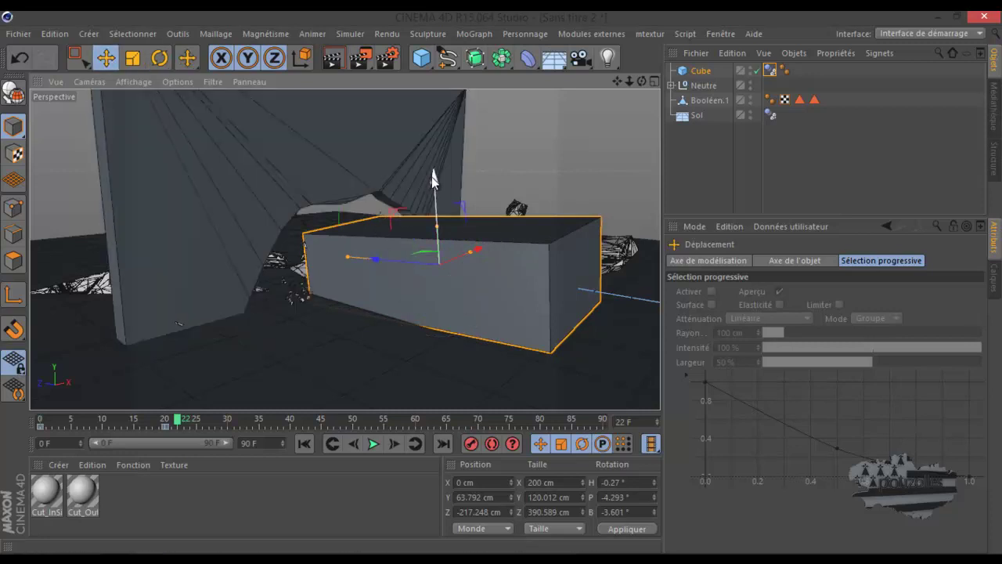
drag(433, 178, 433, 163)
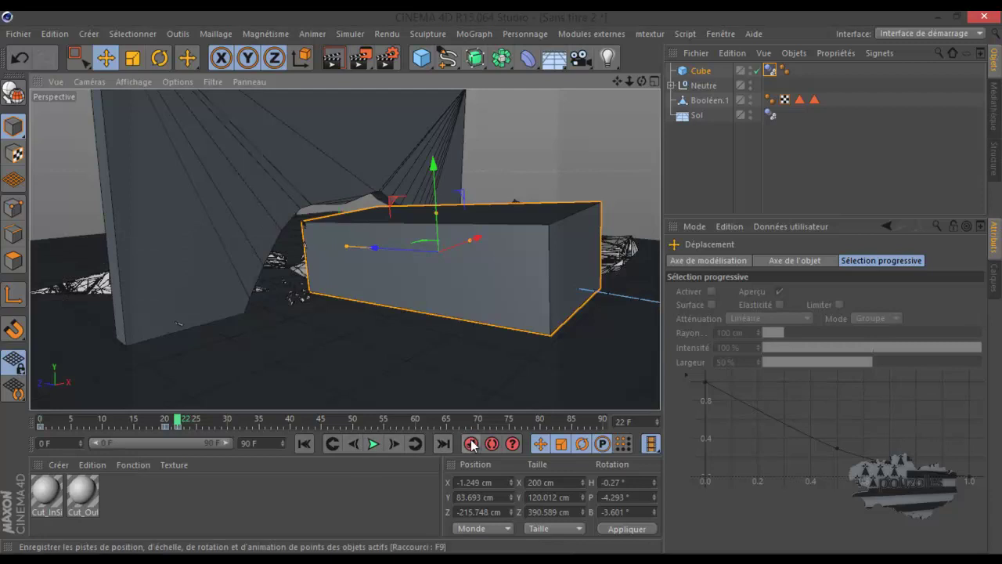
Keyframe the cube's new pose, replay to frame 69, and scrub back to about frame 22
click(304, 443)
click(374, 444)
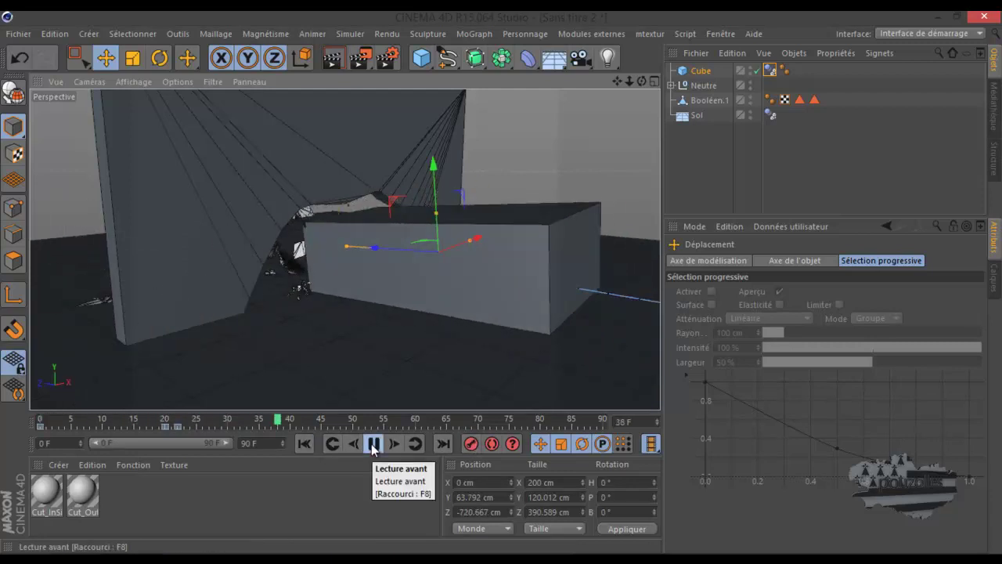
click(374, 445)
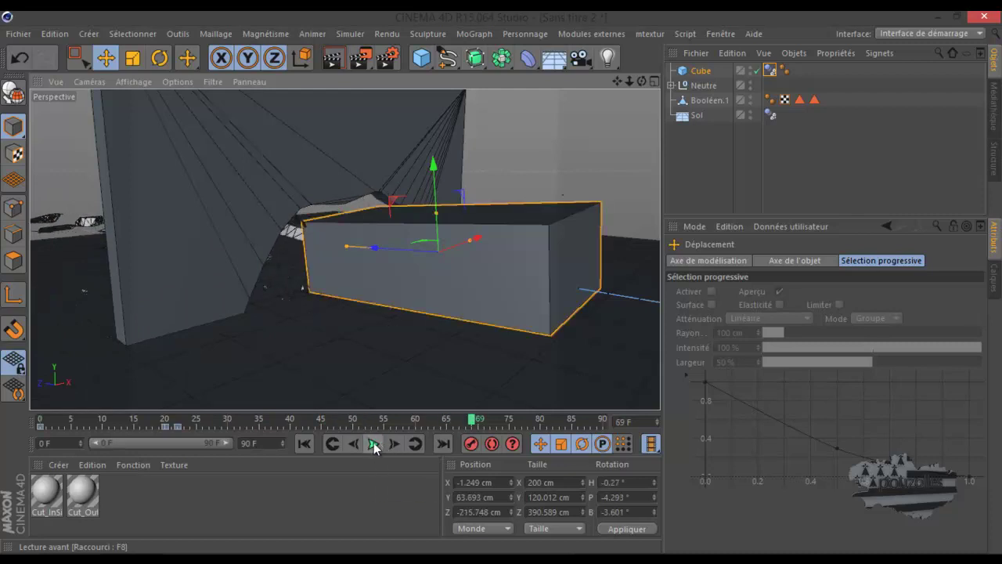
click(466, 422)
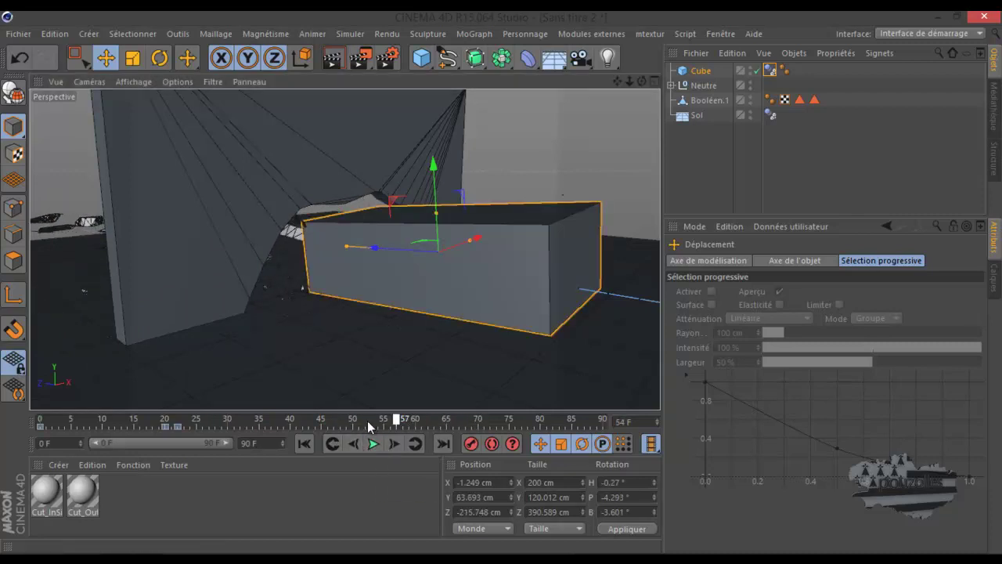
mouse_move(218, 427)
mouse_down()
mouse_move(164, 430)
mouse_move(189, 431)
mouse_up()
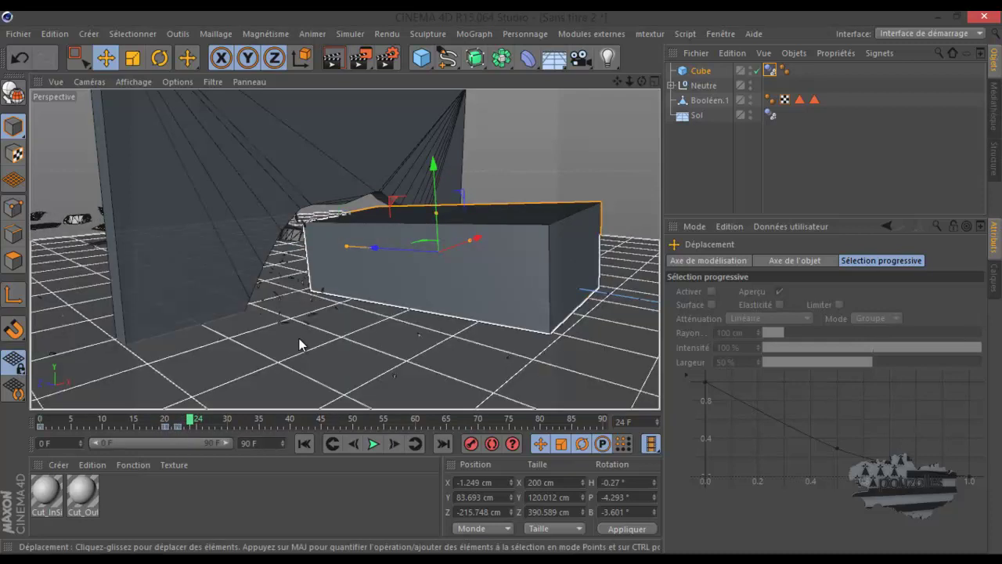
In the front view, reset the cube's rotation to 0° and lower it to Y 60.302 cm onto the floor
middle_click(300, 345)
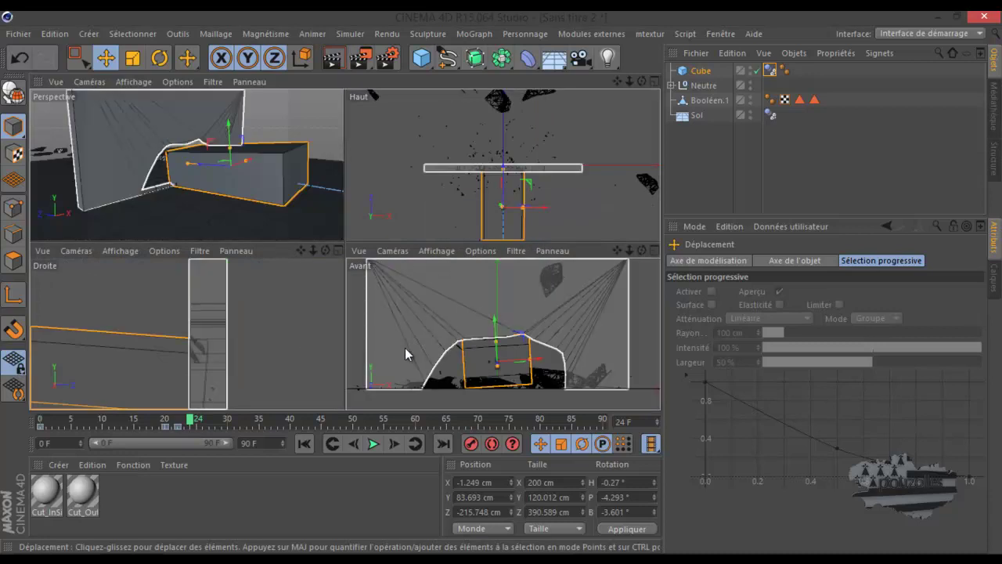
middle_click(405, 348)
click(160, 59)
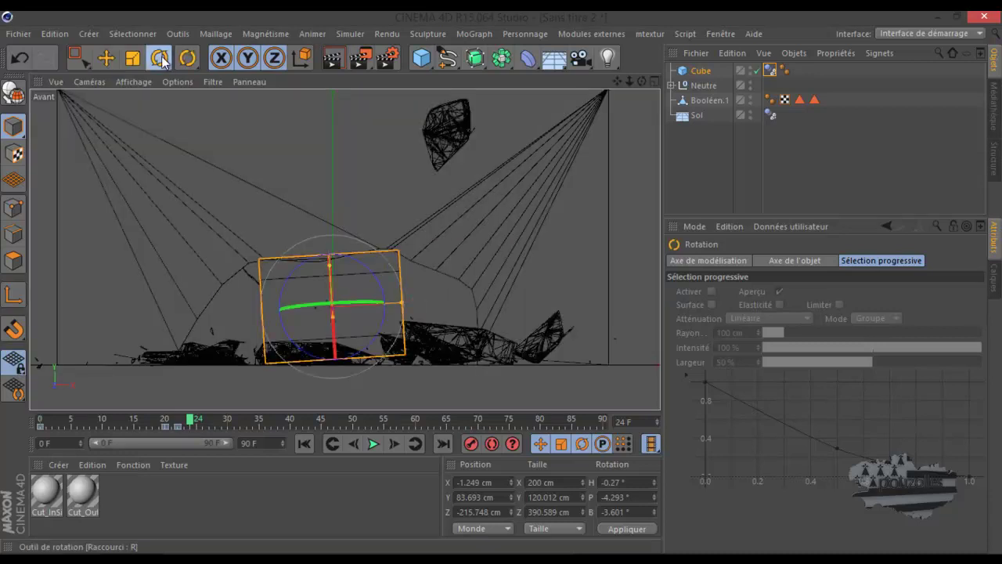
drag(372, 275, 371, 284)
text(0)
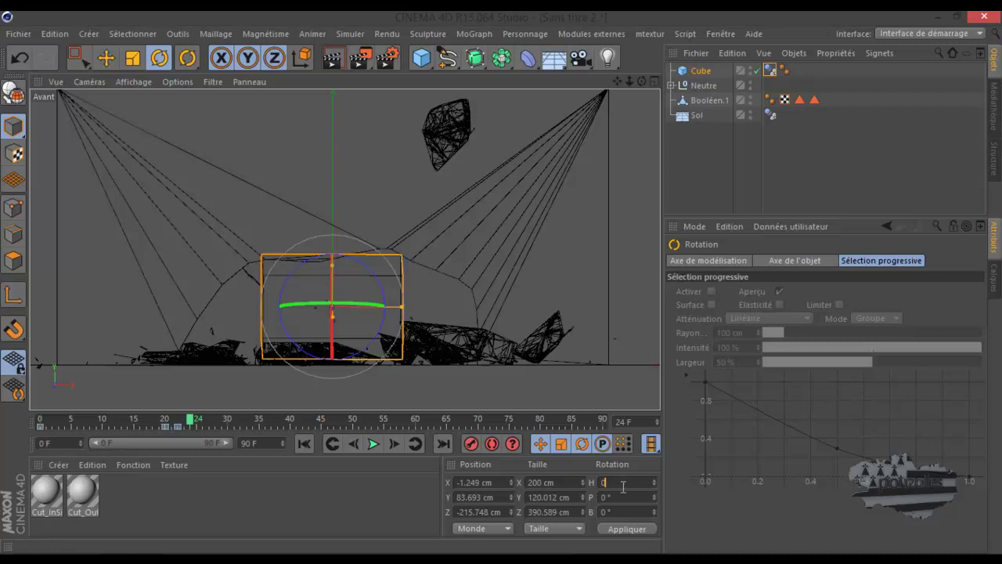
click(618, 529)
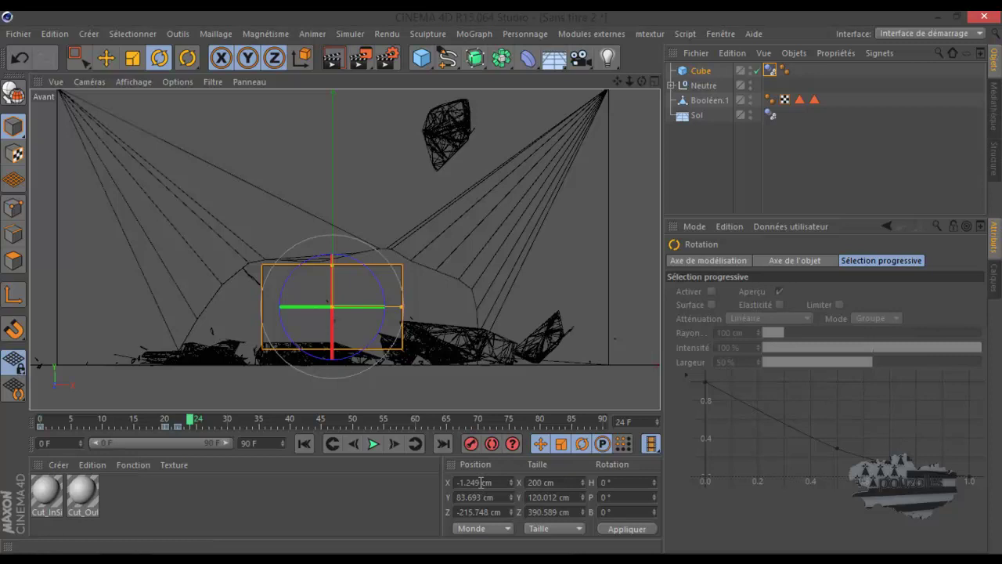
key(e)
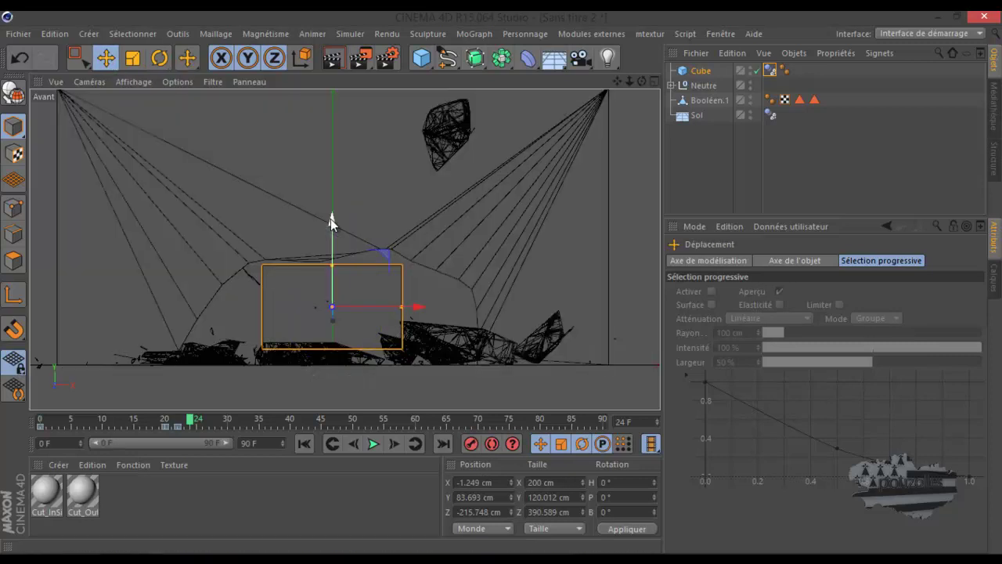
drag(330, 218, 329, 235)
middle_click(330, 236)
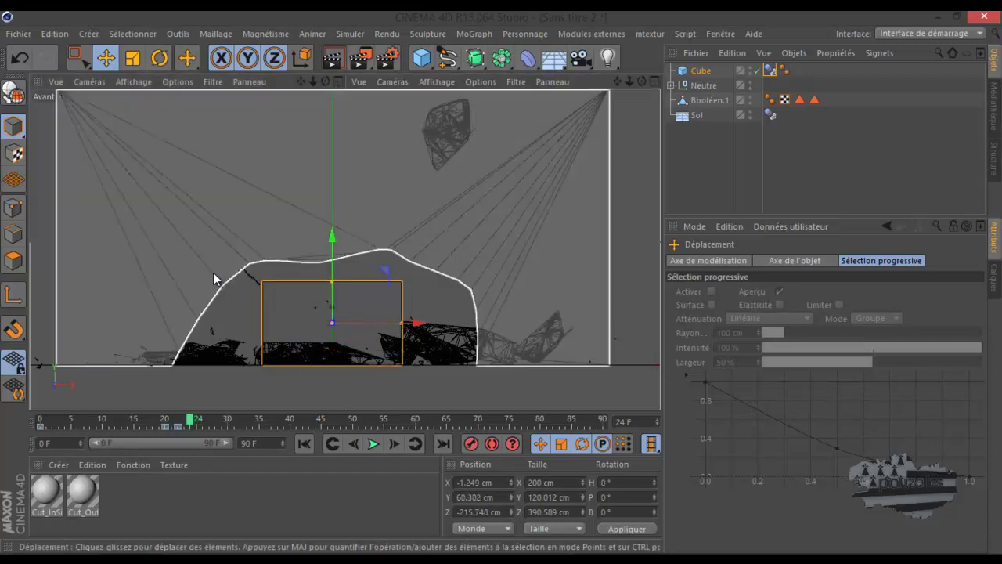
middle_click(247, 222)
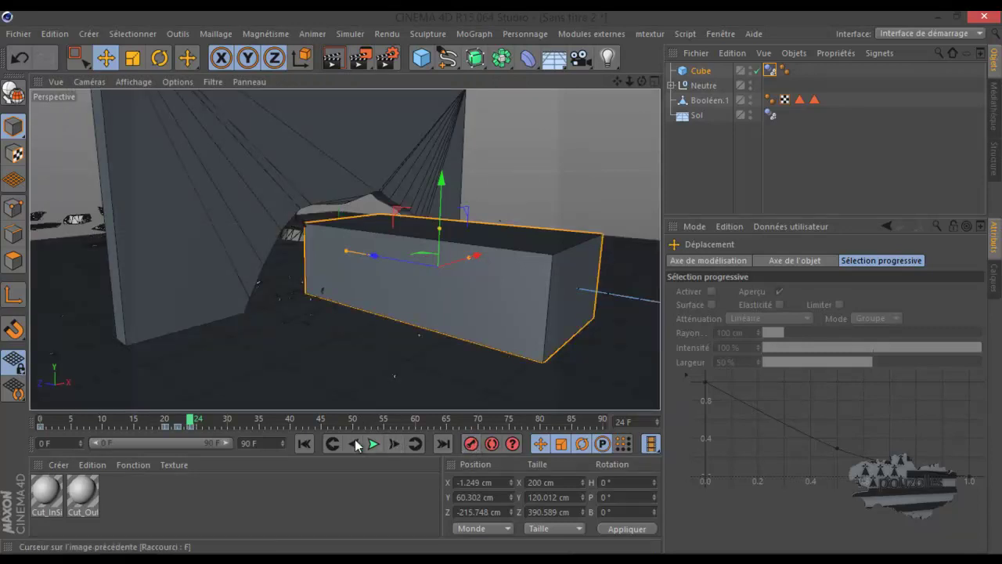
Move the cube's impact keyframe to frame 25
click(305, 443)
click(373, 444)
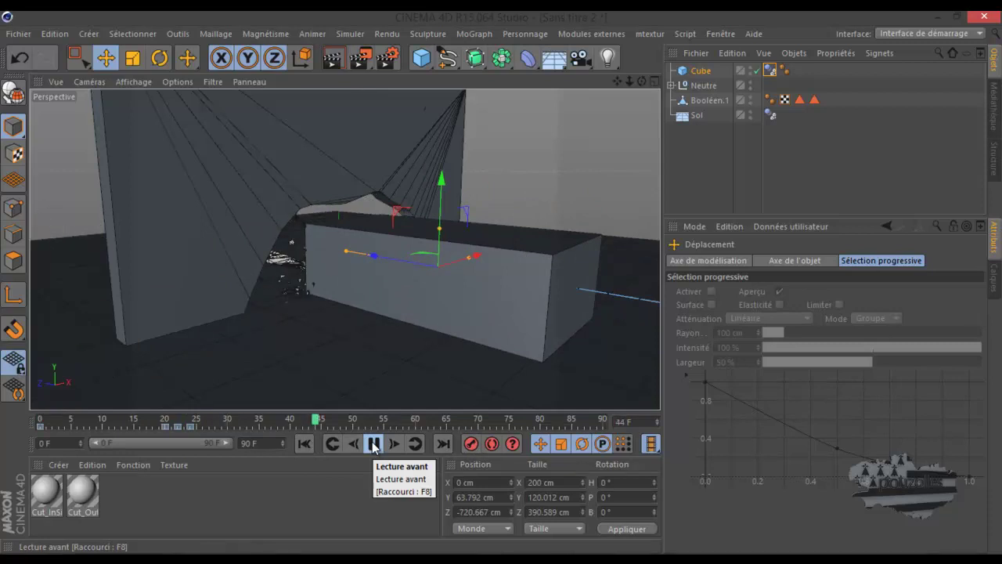
click(372, 444)
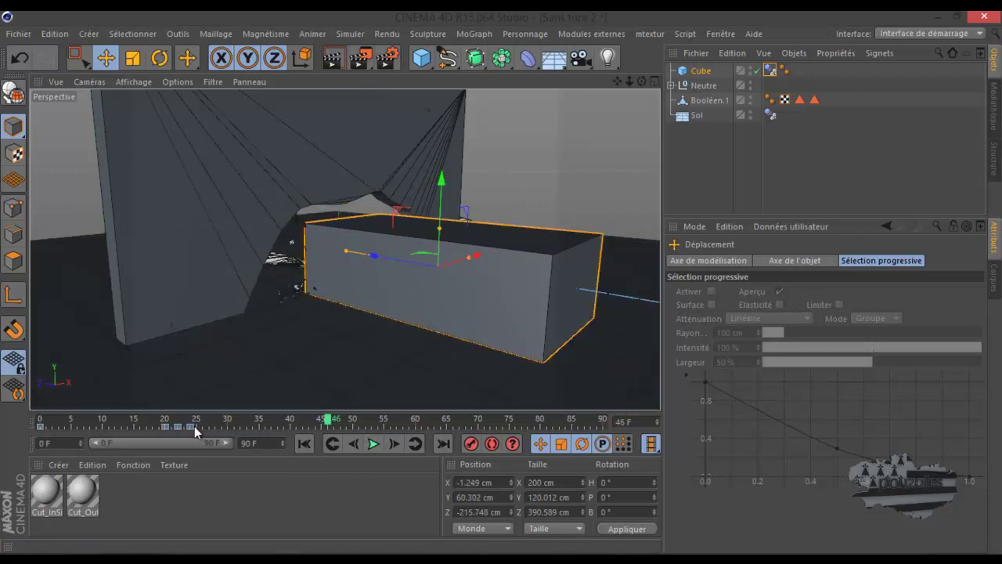
click(191, 429)
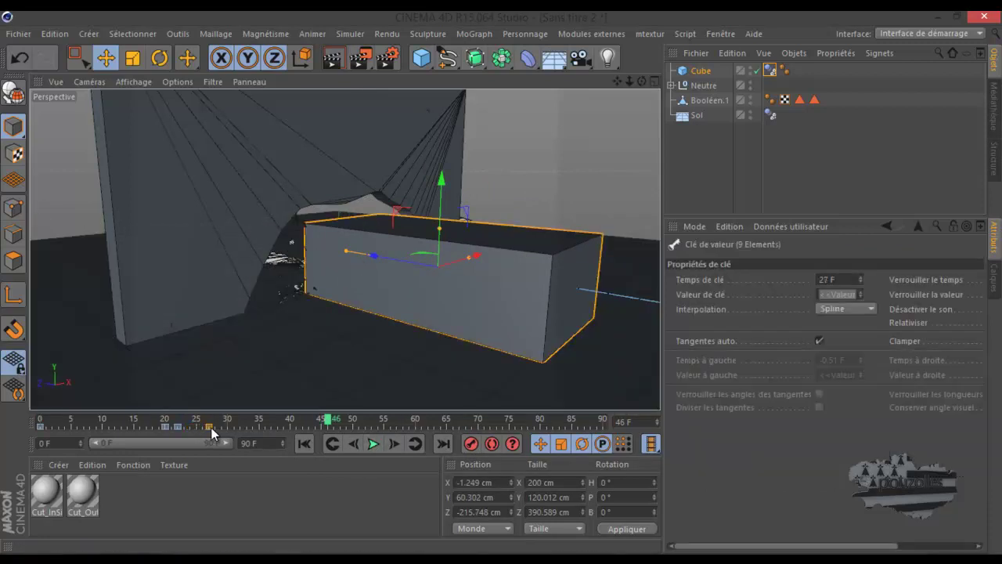
drag(179, 425, 195, 429)
Replay the retimed collision, orbiting around the box and wall to inspect the impact
click(304, 445)
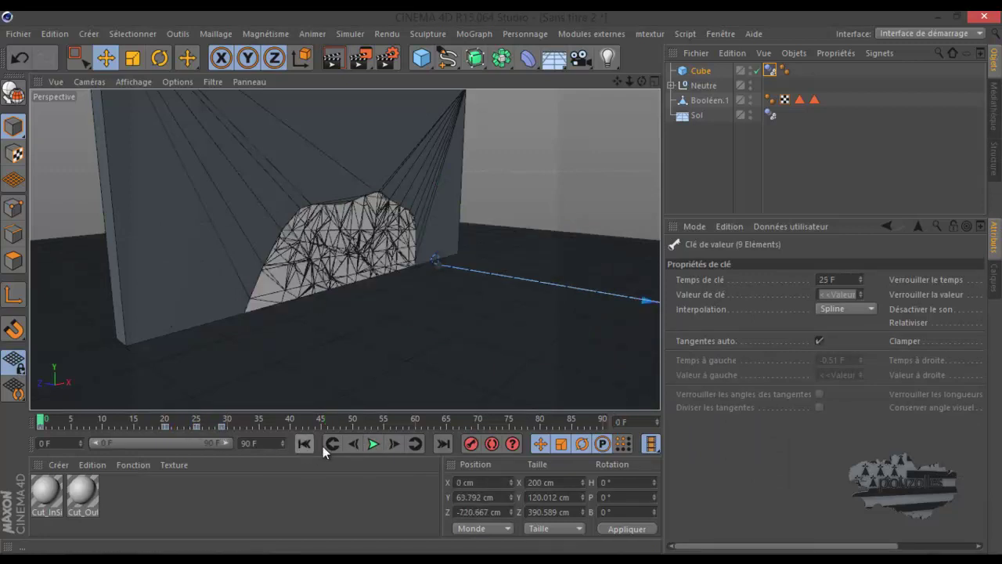
click(376, 444)
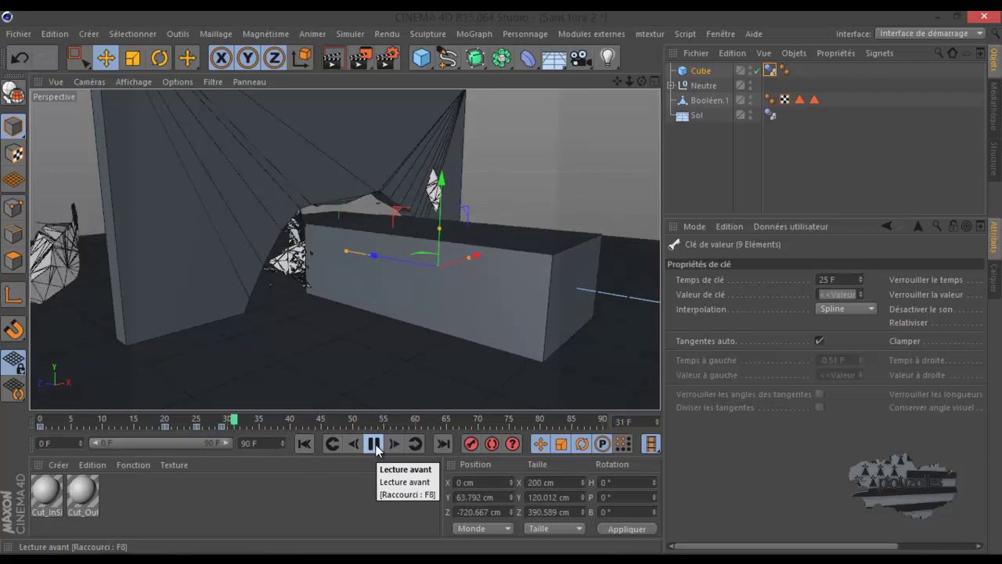
click(375, 444)
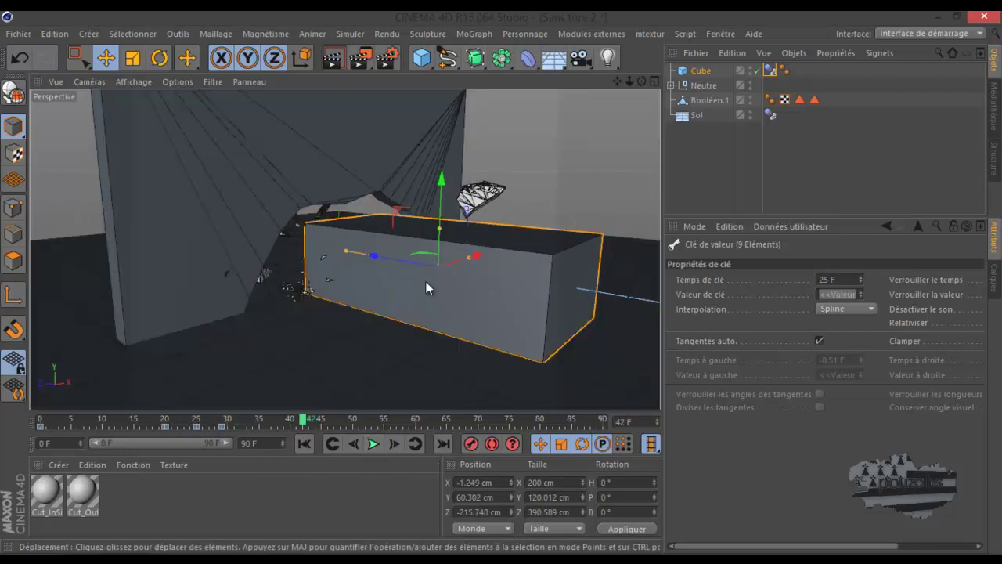
mouse_move(402, 278)
alt+mouse_down()
mouse_move(637, 86)
mouse_move(502, 283)
mouse_move(579, 141)
alt+mouse_up()
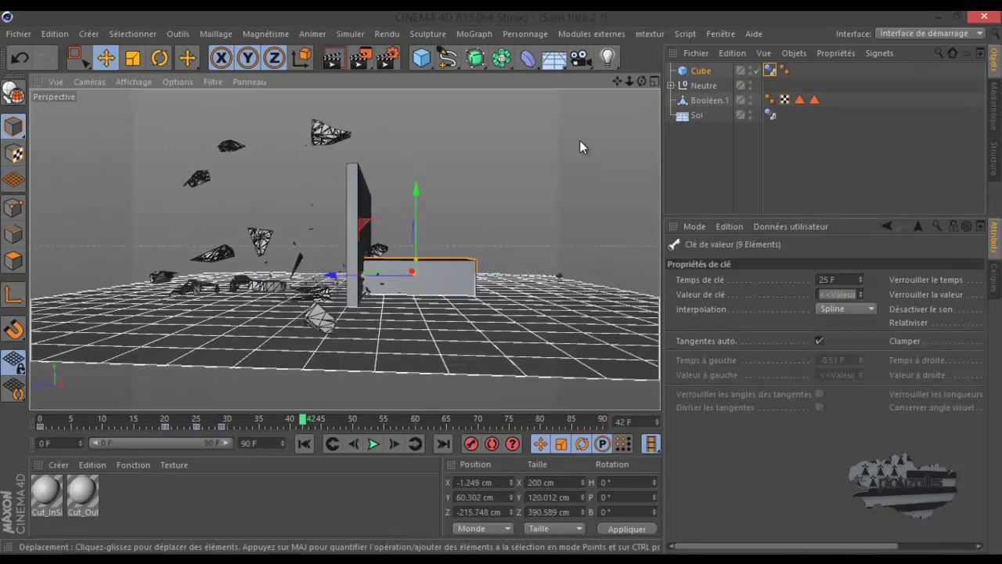
drag(642, 77, 497, 287)
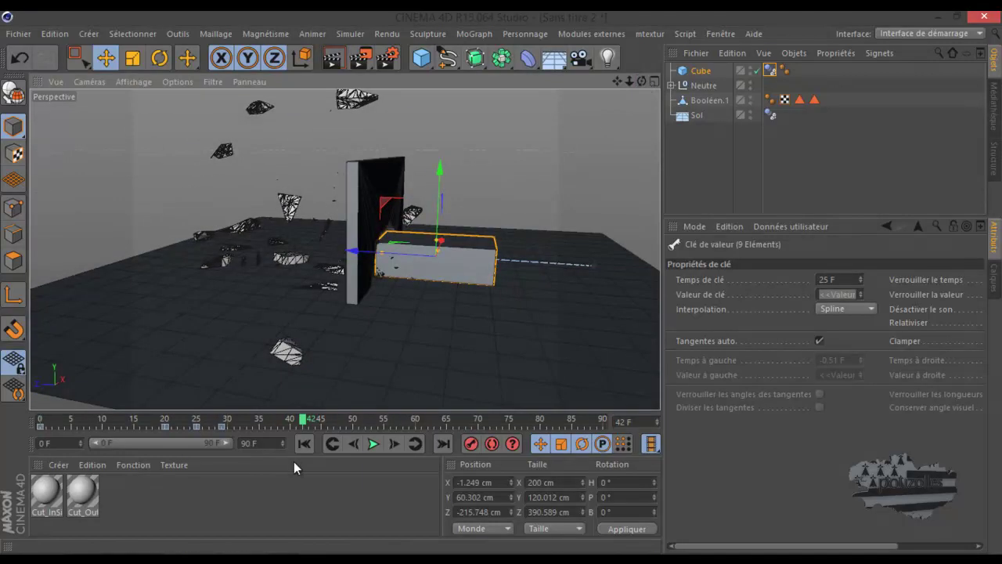
click(304, 444)
click(373, 443)
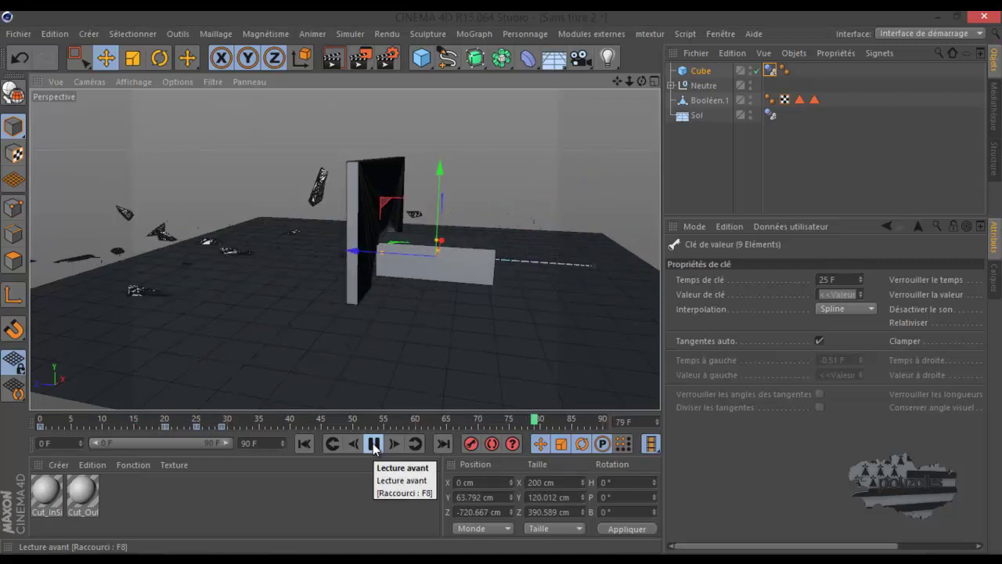
click(373, 443)
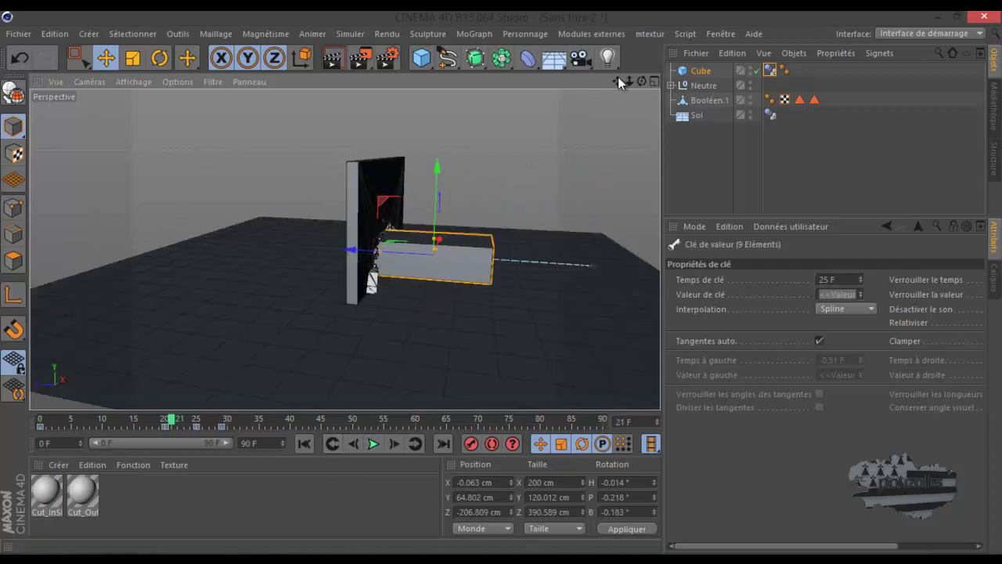
mouse_move(642, 84)
mouse_down()
mouse_move(501, 286)
mouse_move(376, 252)
mouse_up()
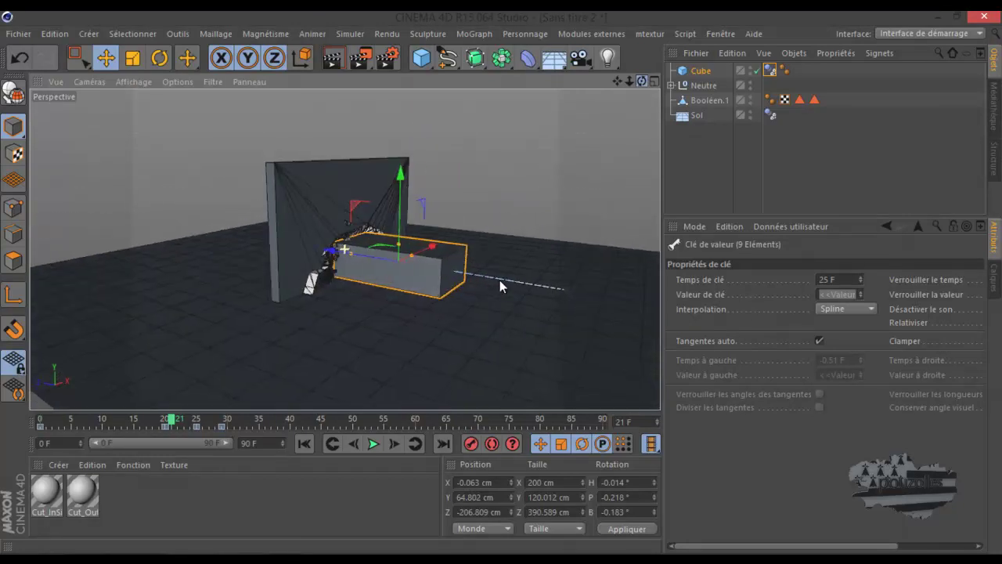
scroll(374, 252, up, 1)
scroll(371, 253, up, 2)
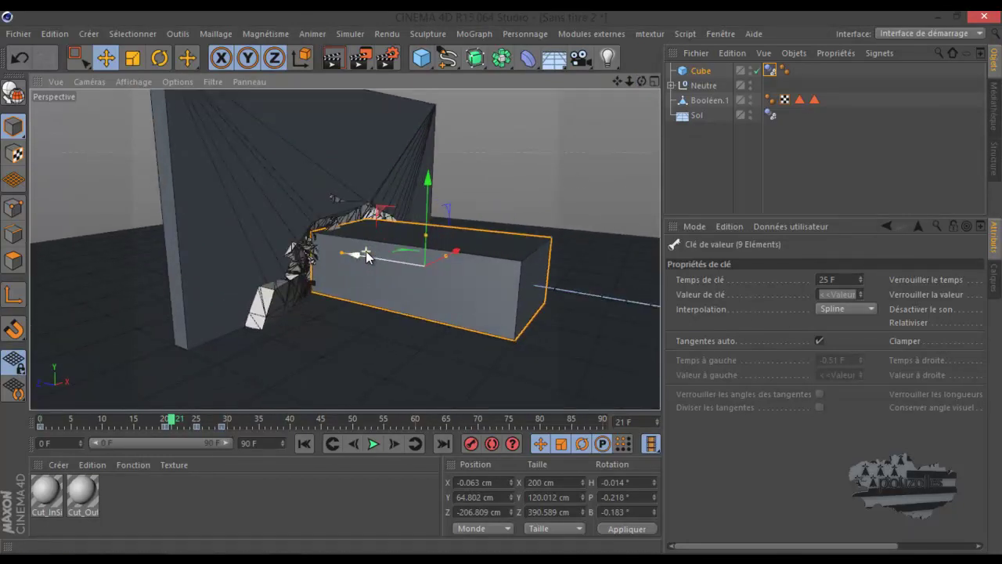
scroll(367, 254, up, 2)
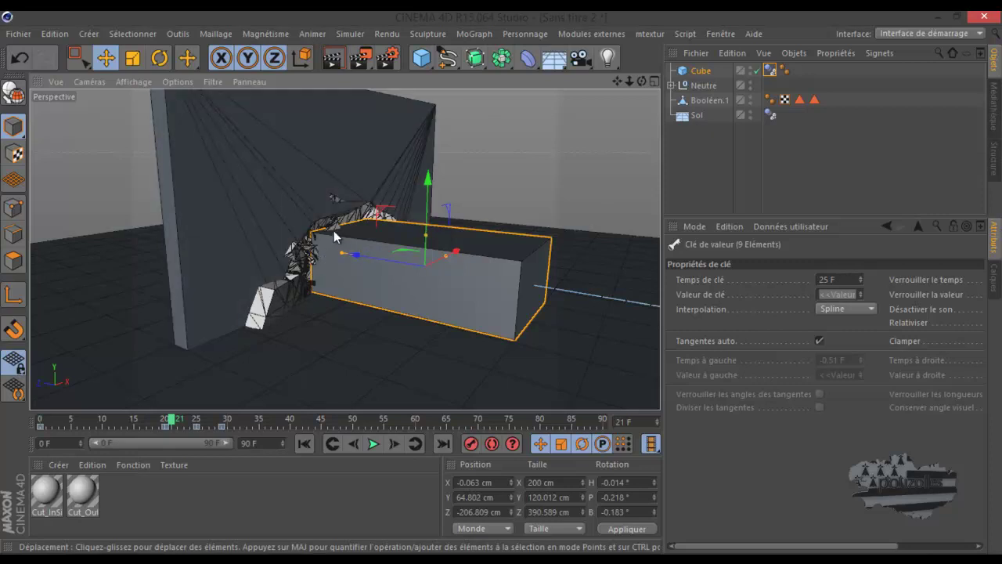
Set the Cube's X, Y and Z segments to 10
click(705, 72)
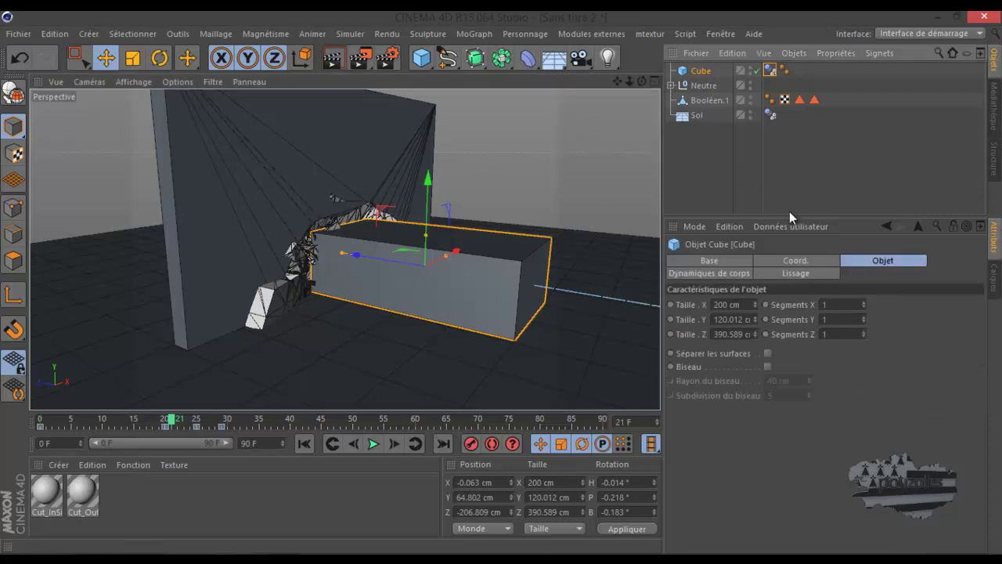
click(855, 303)
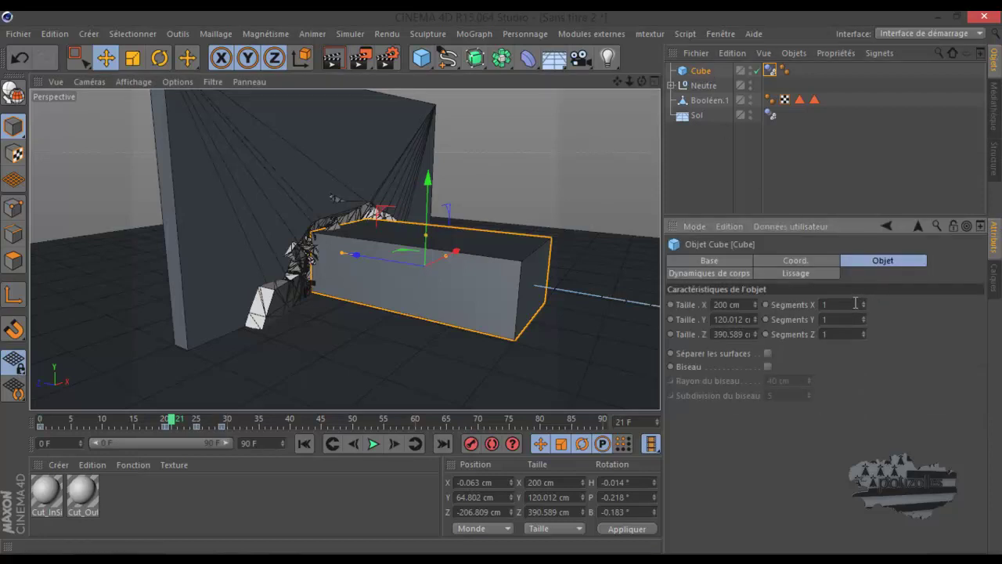
click(838, 333)
text(0)
key(Return)
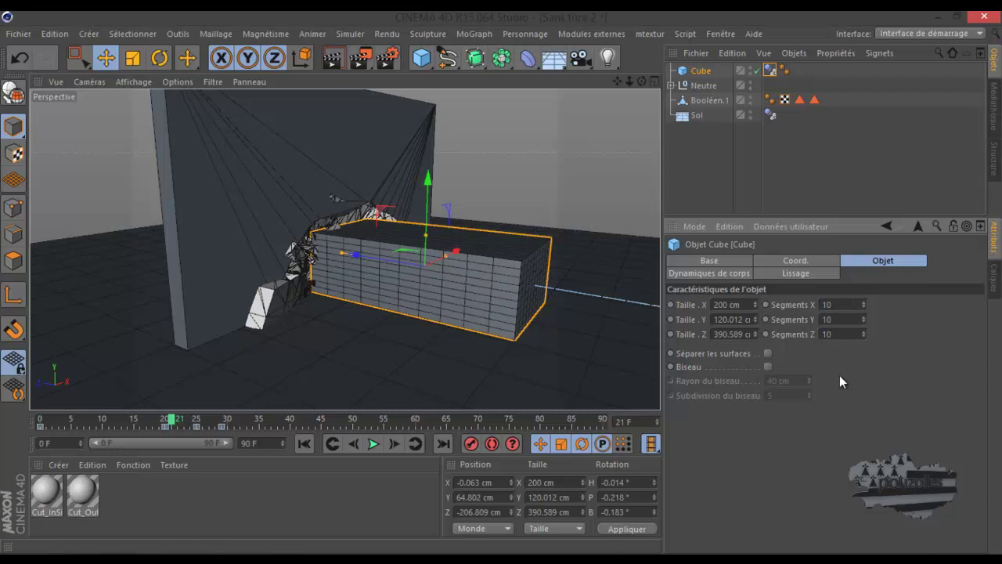
Hide the Booléen.1 wall and the Neutre fragments so only the Cube remains visible
drag(612, 79, 611, 80)
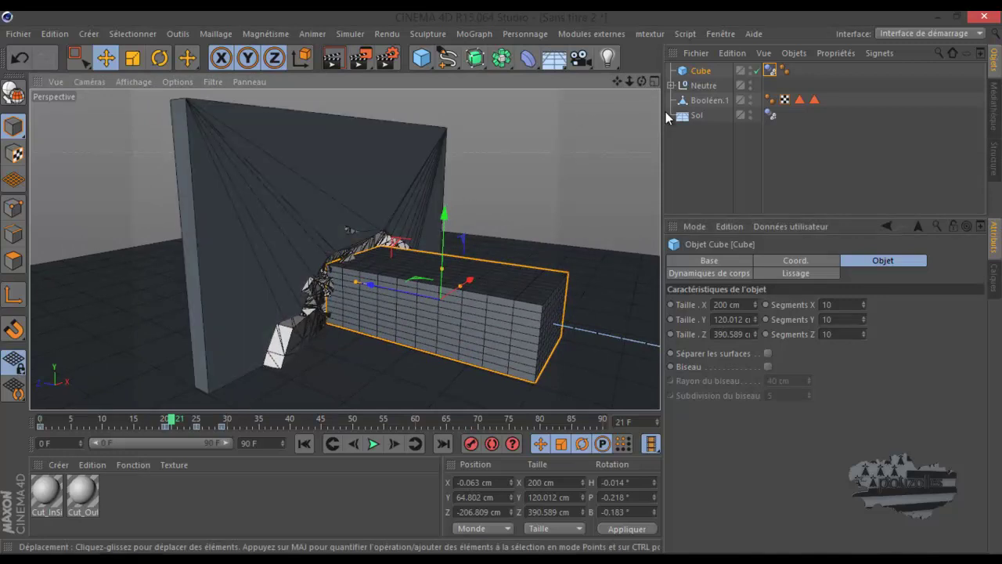
click(750, 97)
click(750, 97)
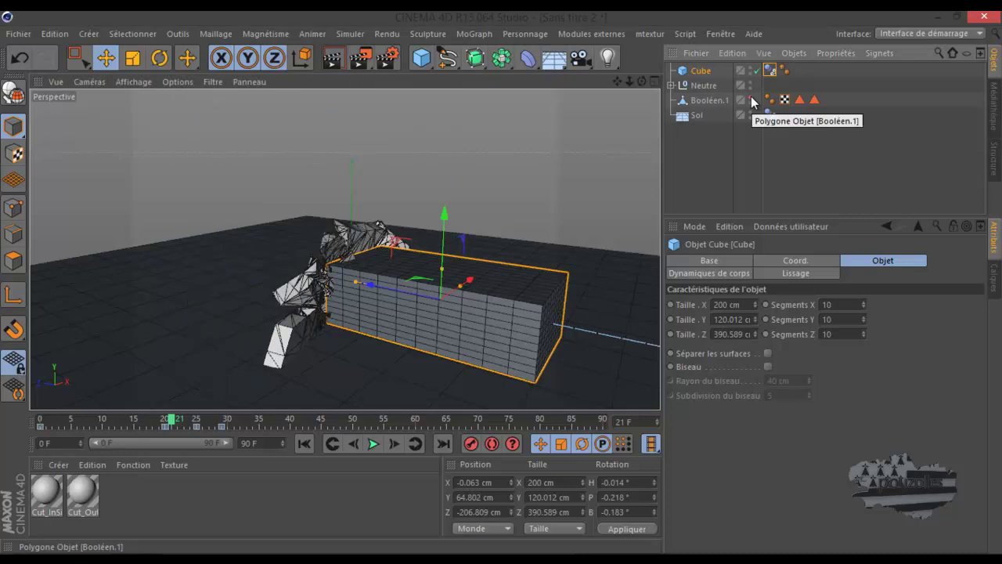
click(751, 82)
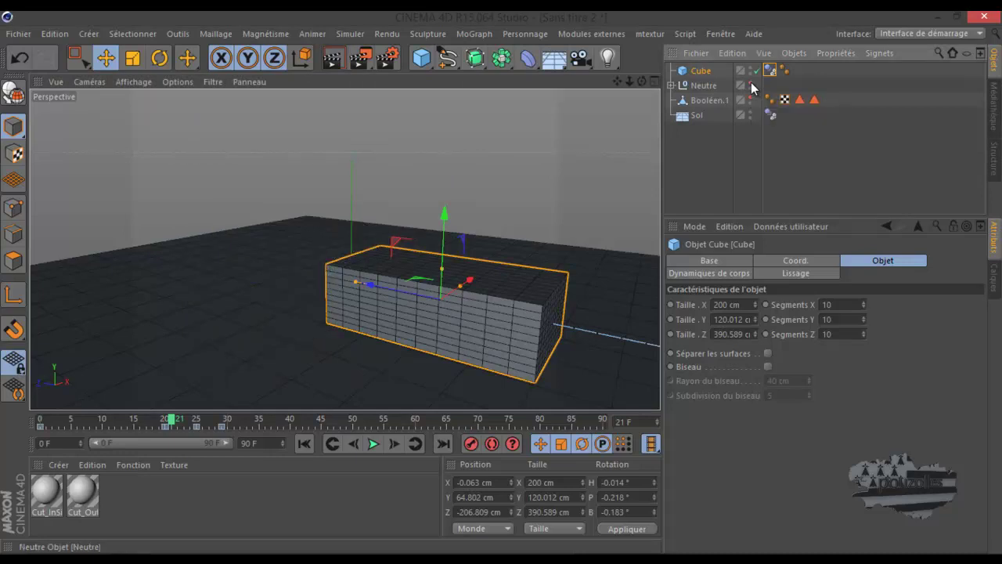
mouse_move(644, 84)
mouse_down()
mouse_move(619, 80)
mouse_move(502, 282)
mouse_up()
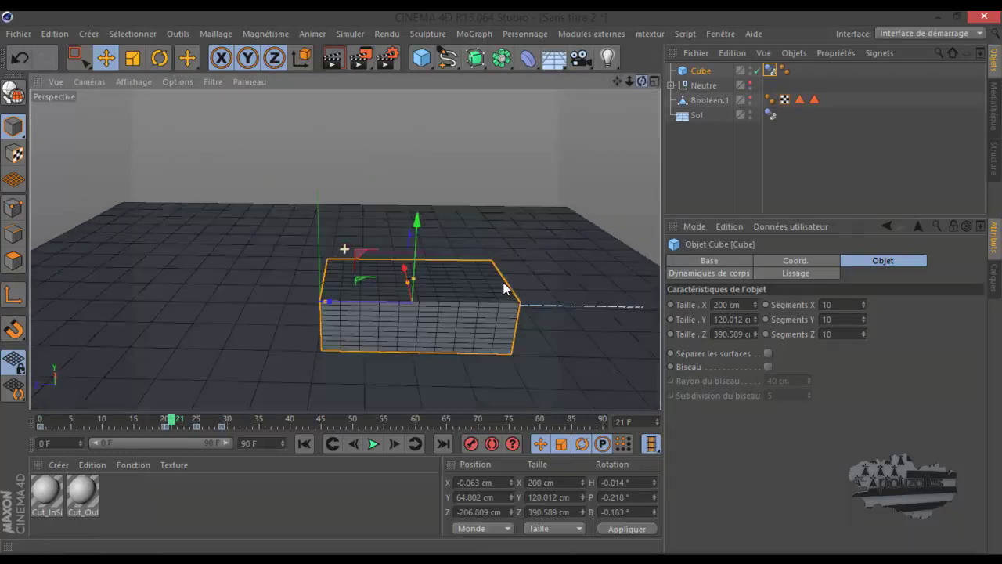
Add a Déformation libre under the Cube, fit it to the parent, and enlarge it to 203 × 122.012 × 392.589 cm
click(530, 60)
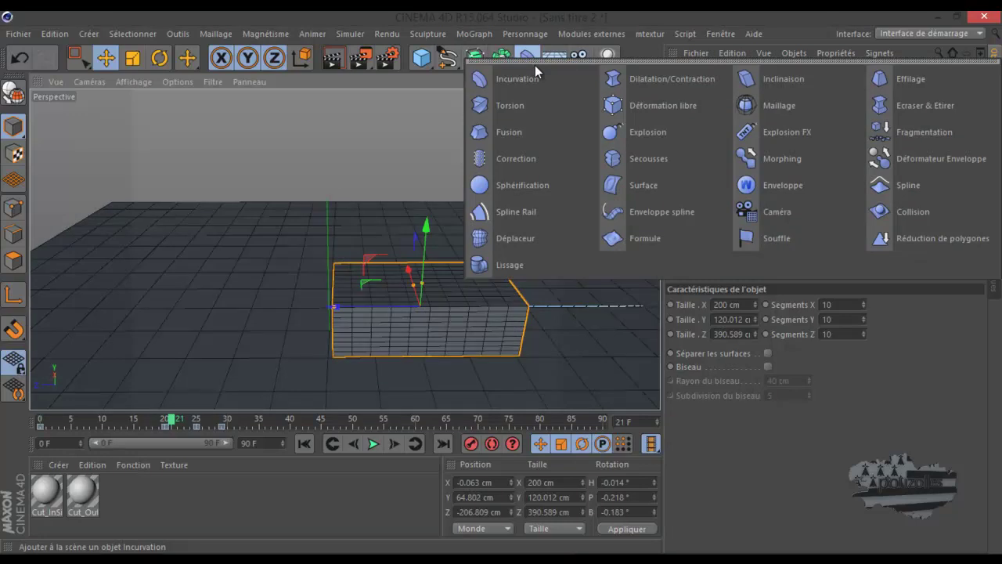
click(637, 104)
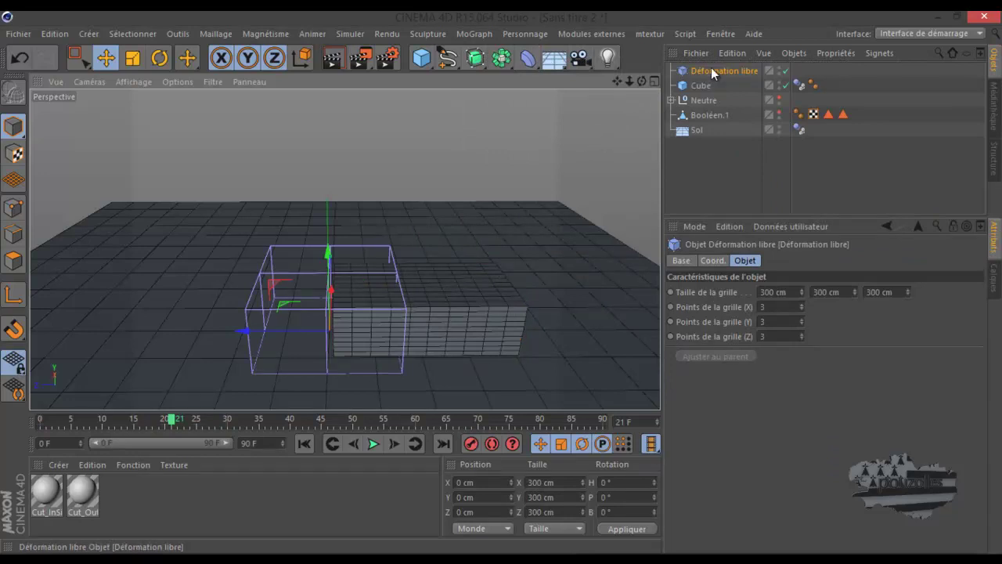
drag(711, 69, 704, 84)
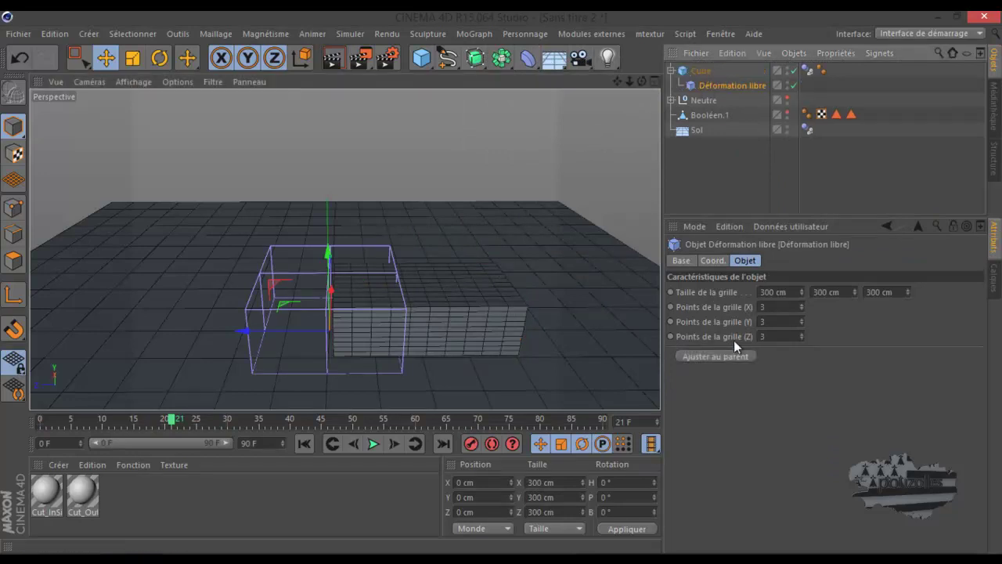
click(722, 355)
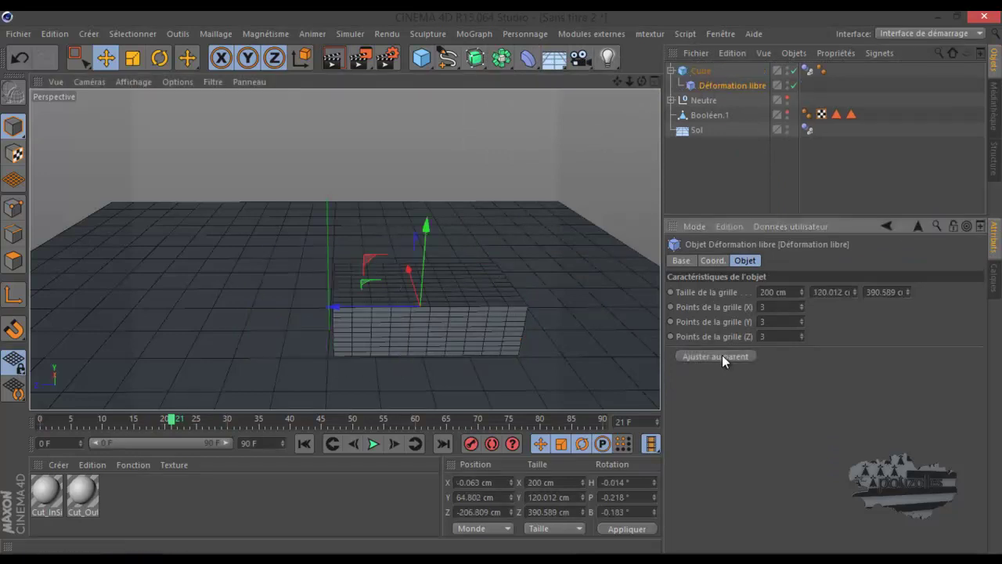
click(801, 289)
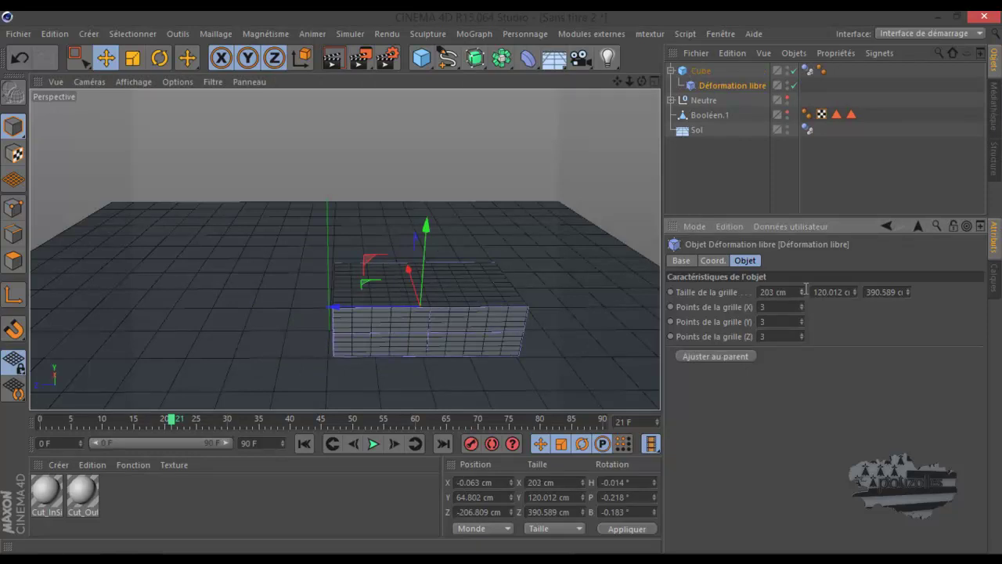
click(855, 289)
click(855, 288)
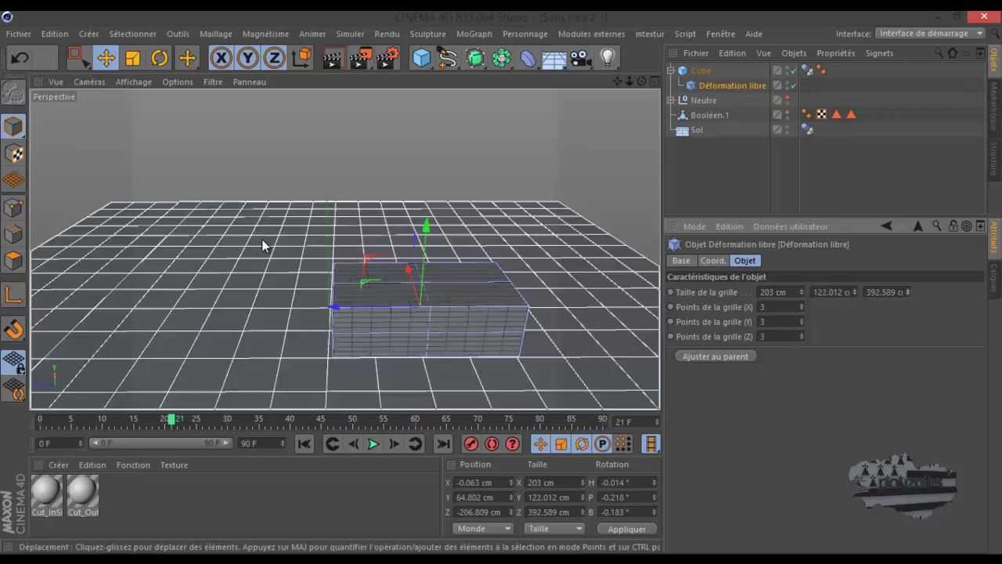
Drag lattice points to push the front corner out about 24 cm and raise a higher point about 32 cm
click(13, 207)
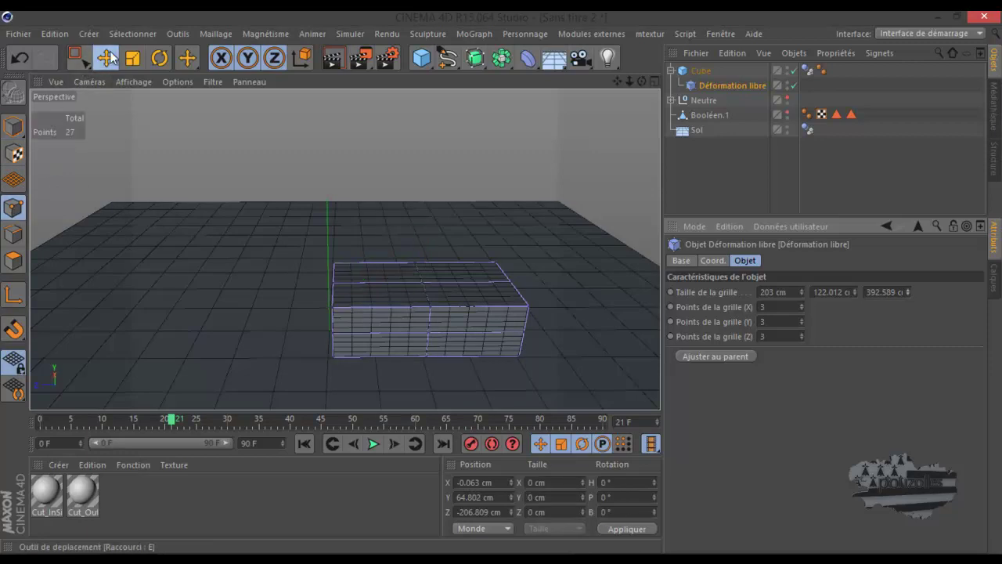
alt+right_drag(305, 296, 308, 308)
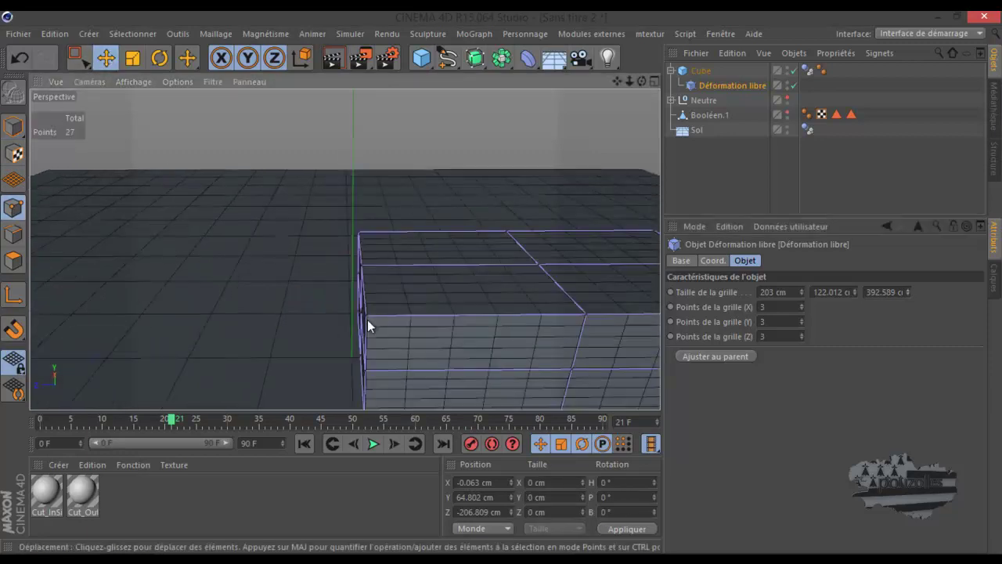
click(367, 319)
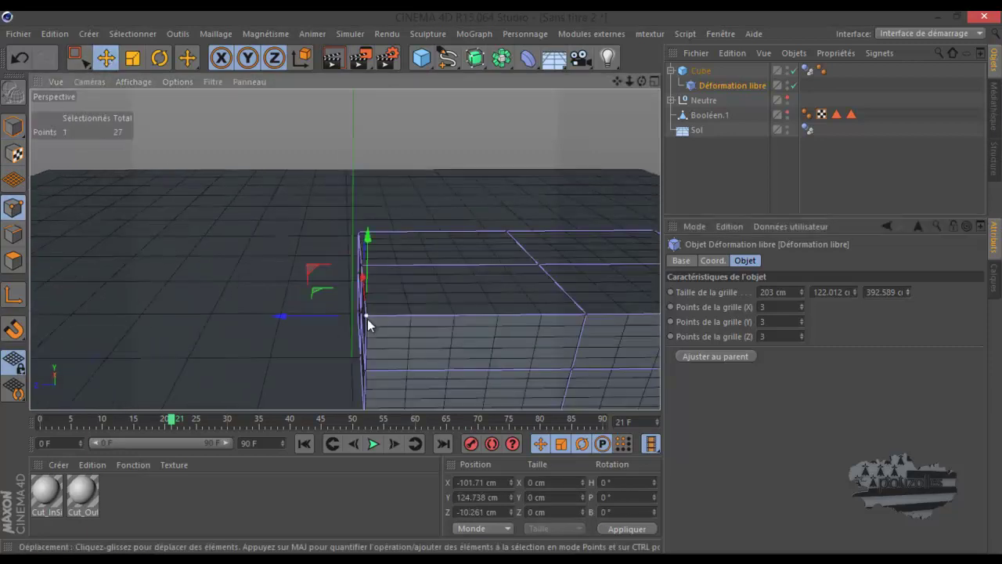
drag(297, 317, 340, 324)
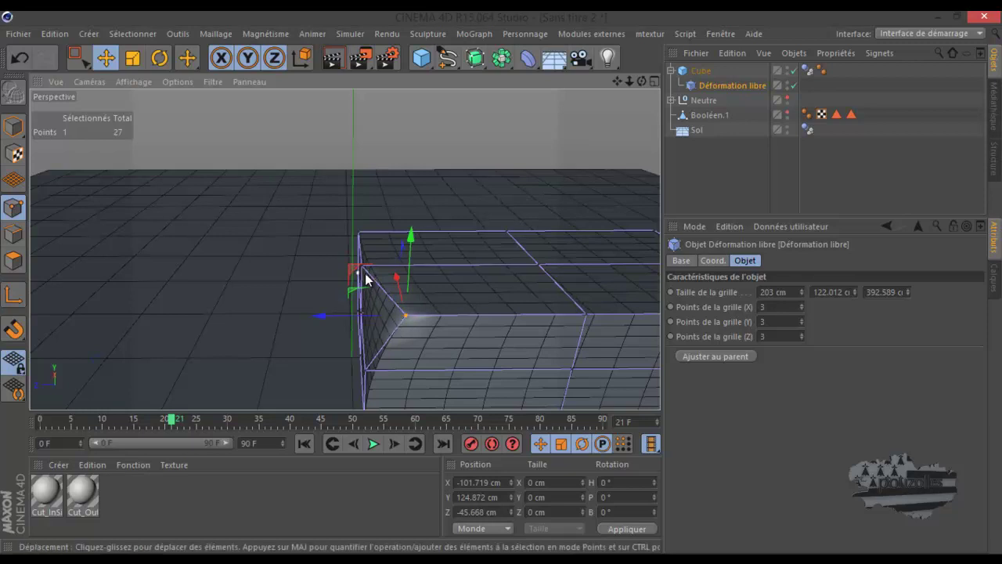
mouse_move(645, 79)
mouse_down()
mouse_move(551, 151)
mouse_move(482, 226)
mouse_up()
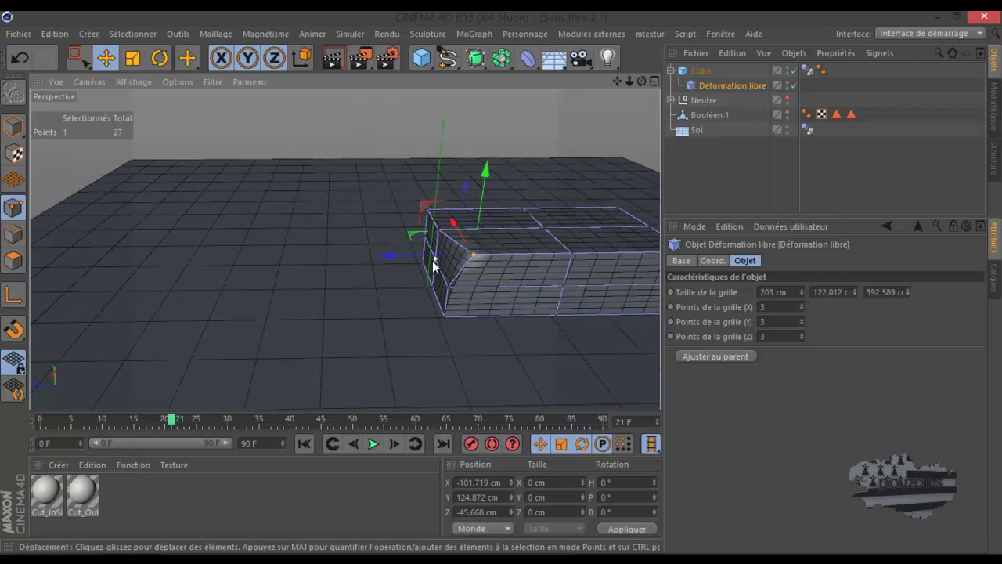
drag(430, 260, 383, 261)
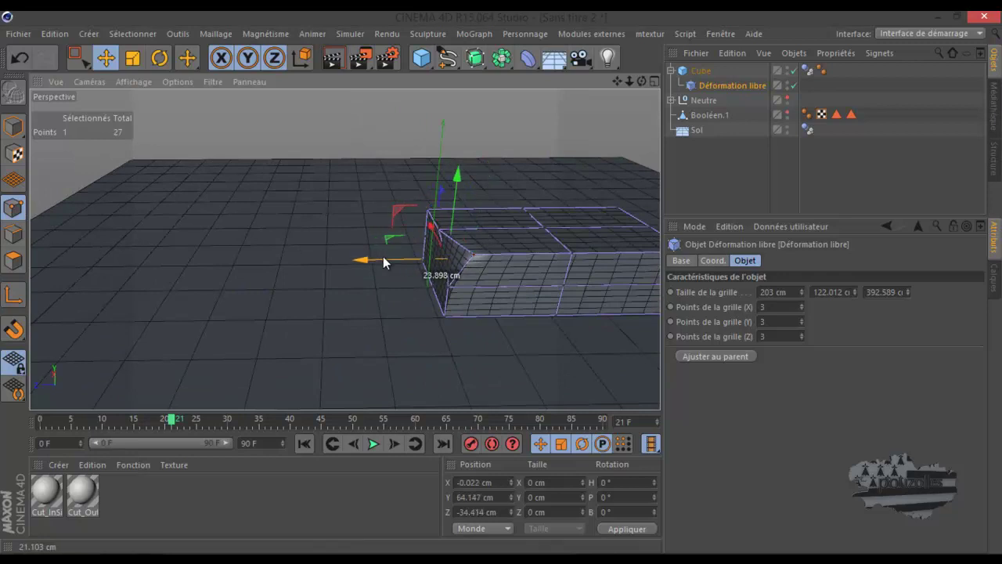
click(454, 230)
drag(411, 229, 372, 235)
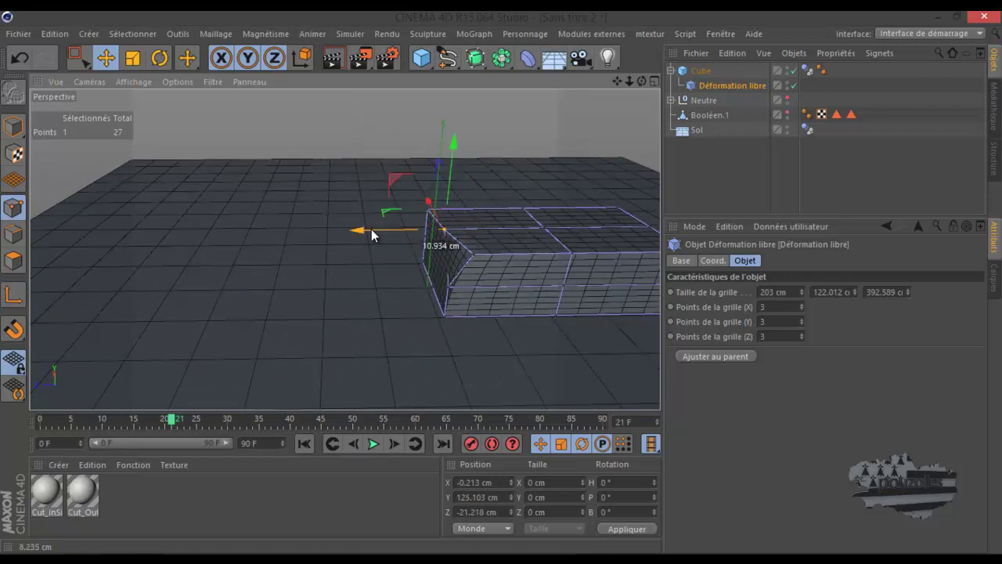
drag(463, 149, 464, 152)
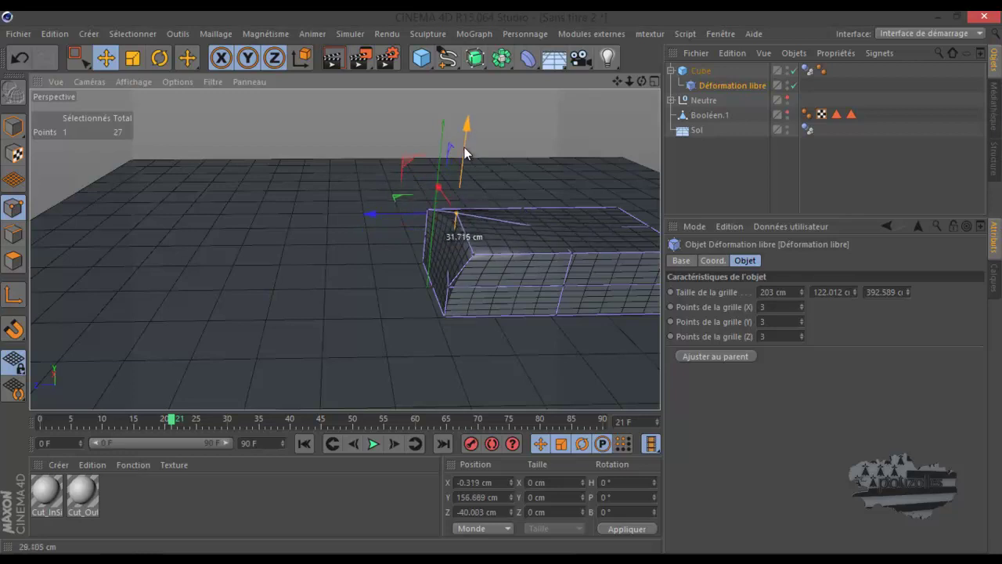
click(474, 256)
drag(477, 196, 487, 168)
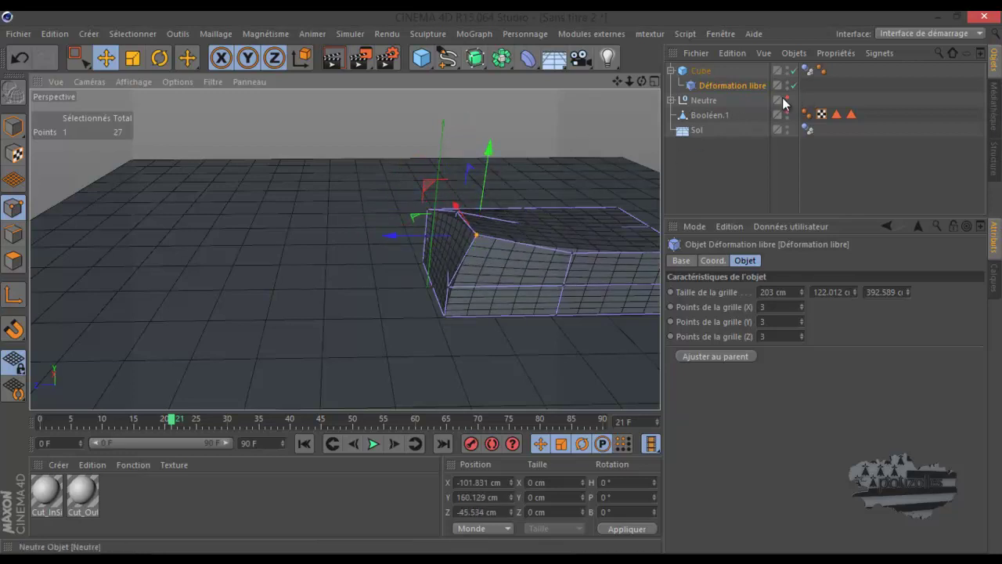
Make the Neutre group visible in the viewport again
click(758, 100)
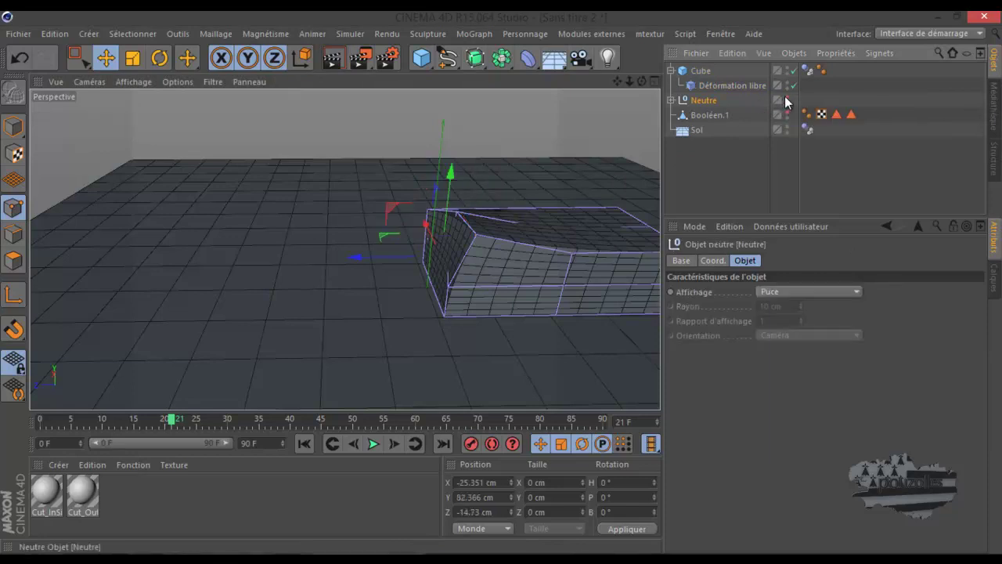
click(788, 100)
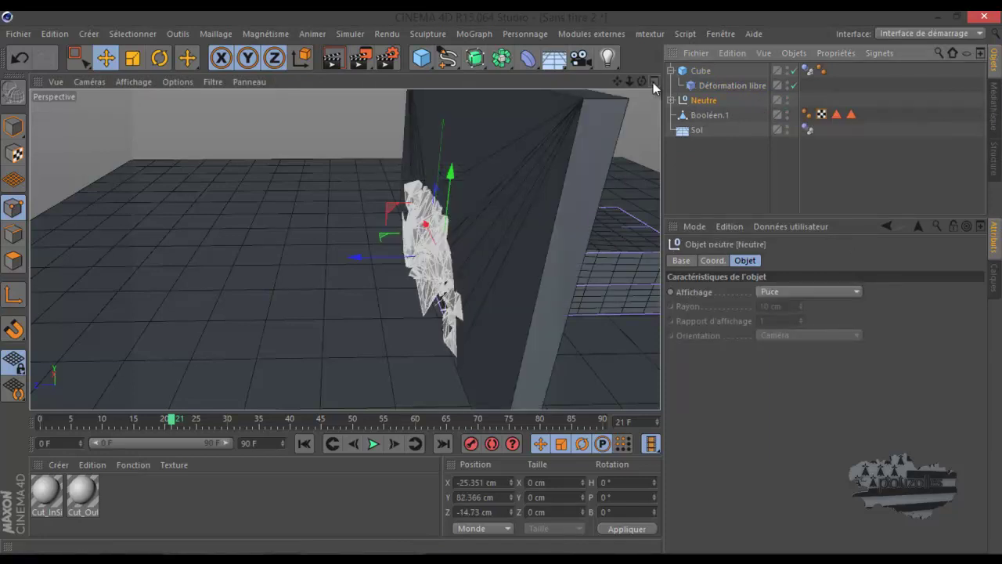
alt+drag(500, 282, 501, 285)
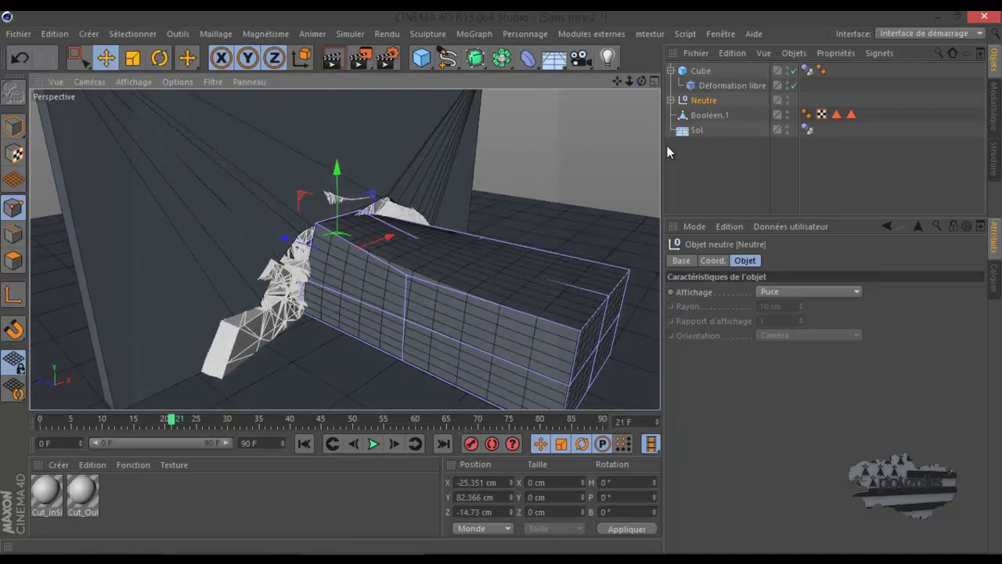
Set the Déformation libre grid points to X 3, Y 4, Z 6
click(711, 85)
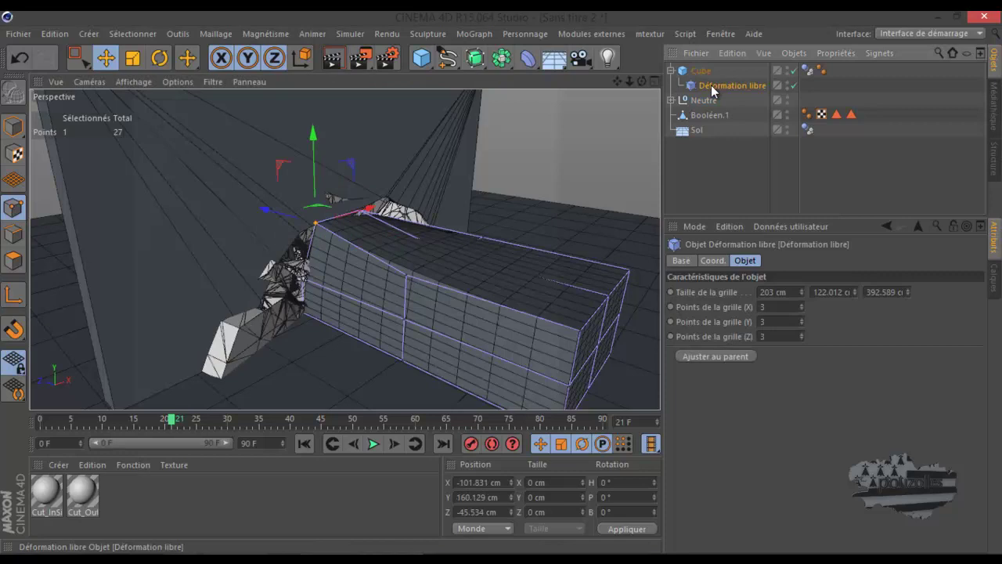
click(802, 303)
click(801, 311)
click(802, 320)
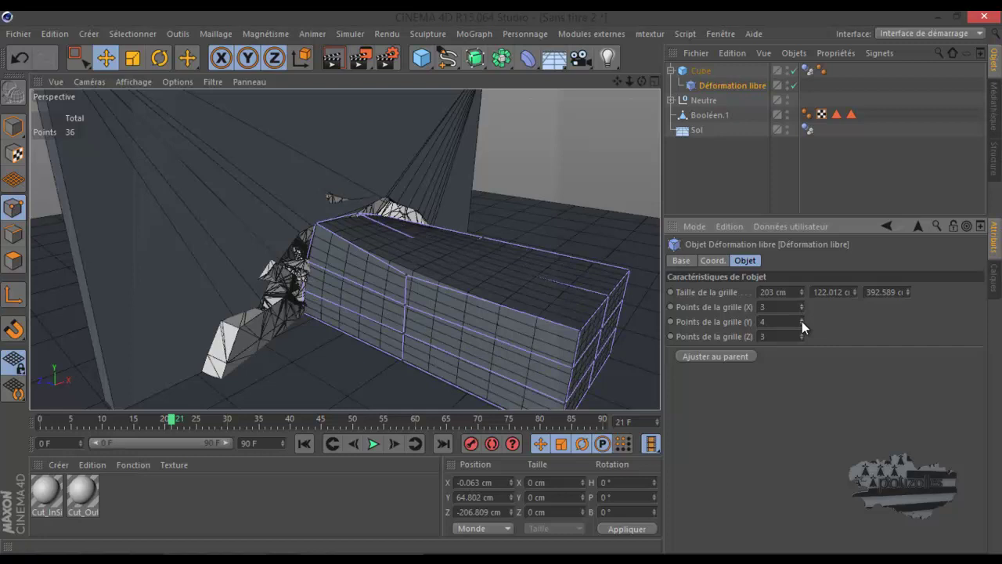
click(802, 333)
click(802, 334)
click(802, 334)
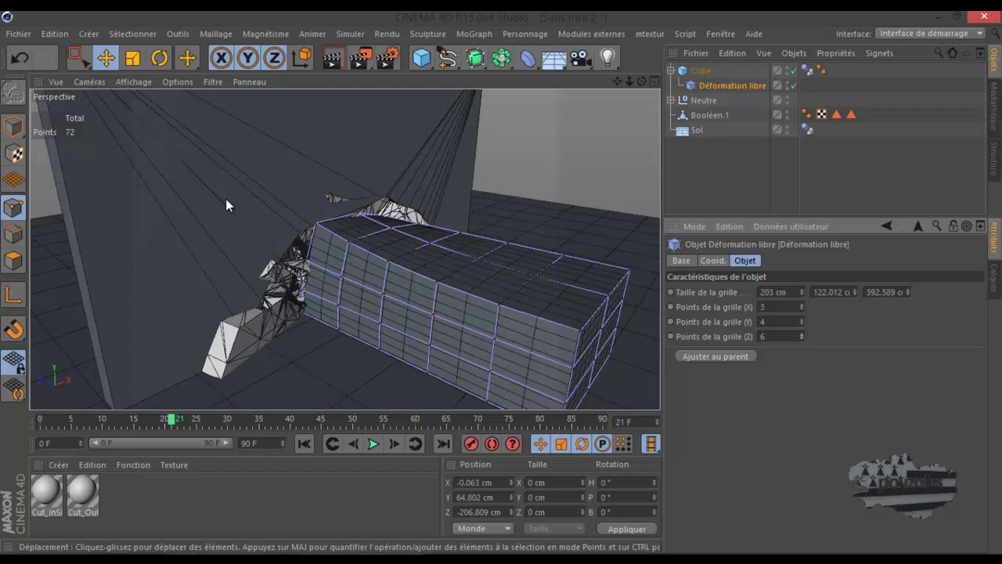
scroll(227, 202, down, 3)
scroll(231, 197, down, 2)
scroll(227, 195, down, 2)
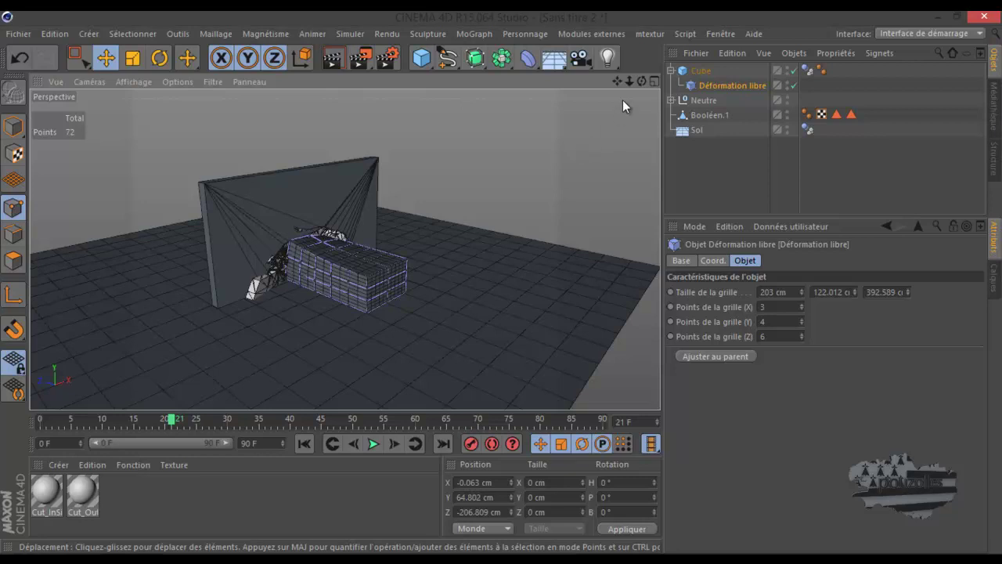
mouse_move(642, 82)
mouse_down()
mouse_move(501, 284)
mouse_move(512, 281)
mouse_move(500, 247)
mouse_up()
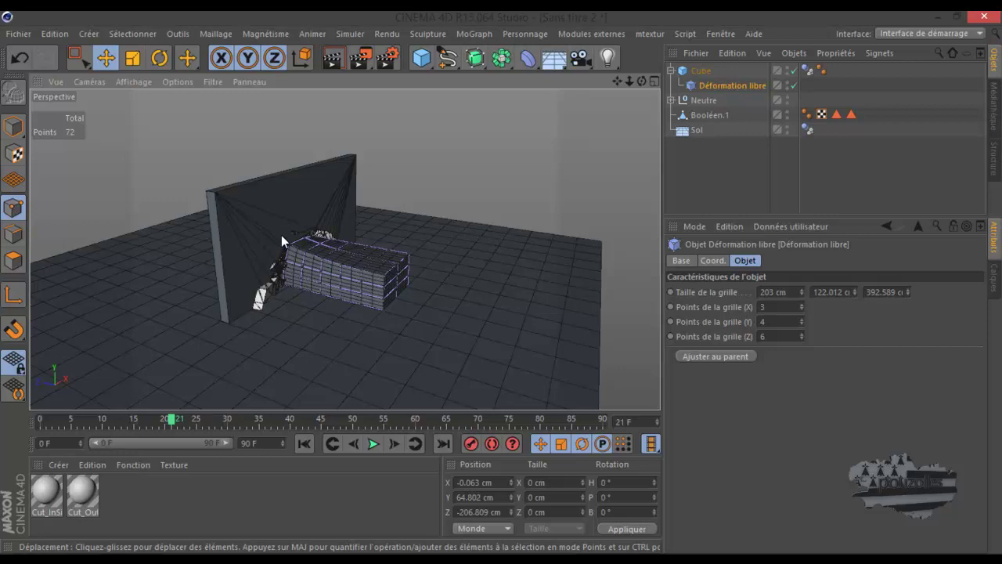
Add a new cube, shift it along Z, and switch to Model mode
click(428, 59)
drag(240, 256, 415, 307)
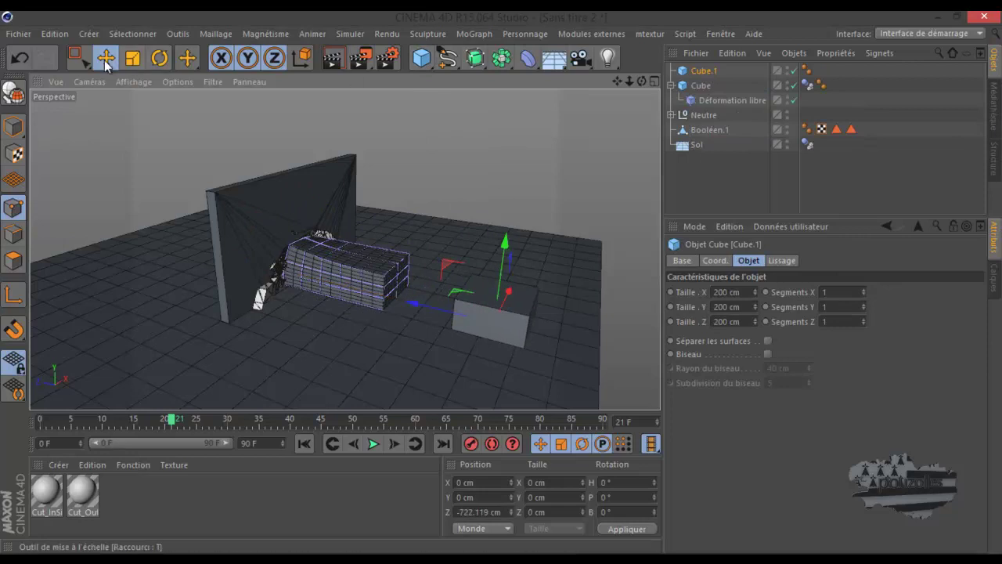
click(12, 125)
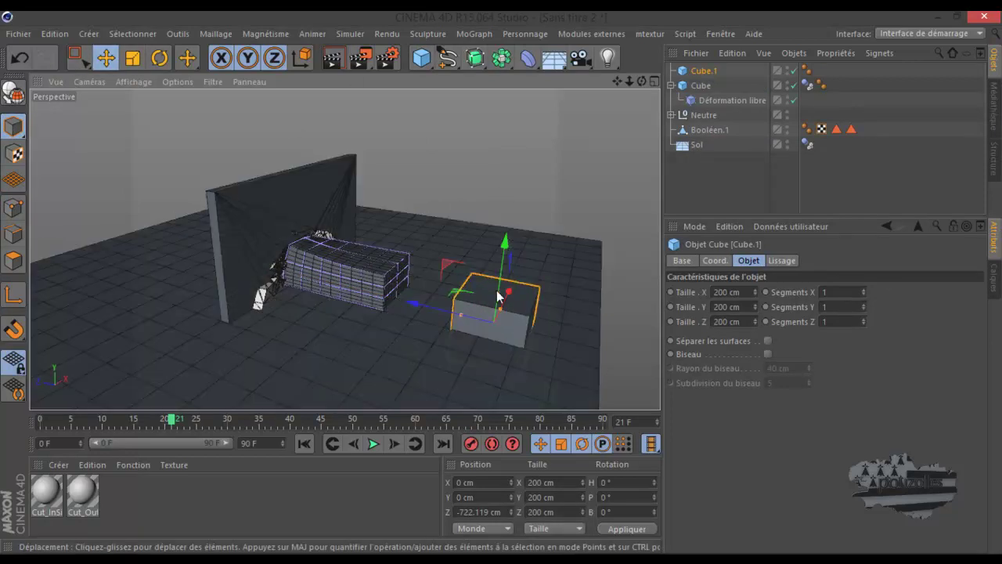
drag(616, 81, 498, 280)
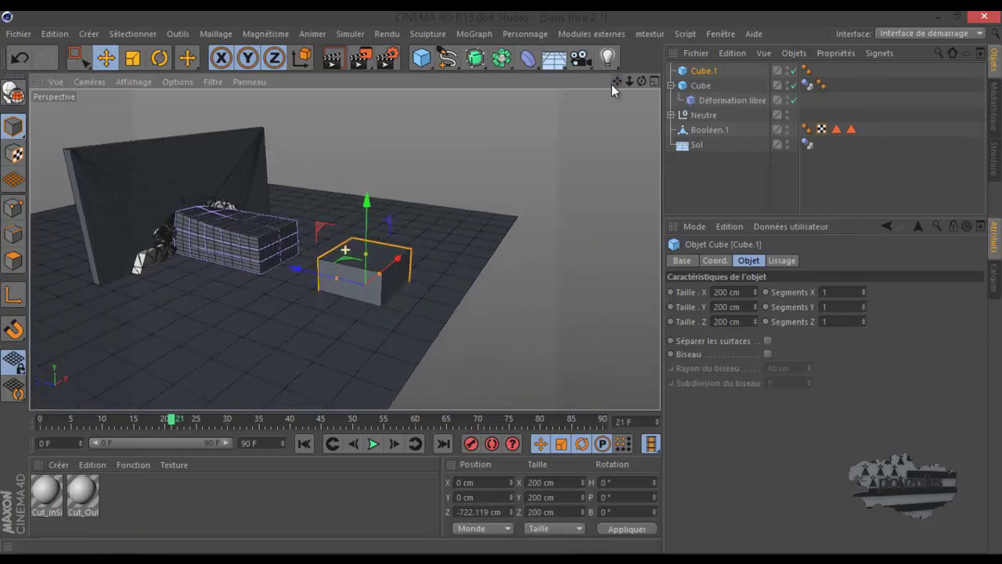
scroll(360, 285, up, 3)
scroll(363, 280, up, 3)
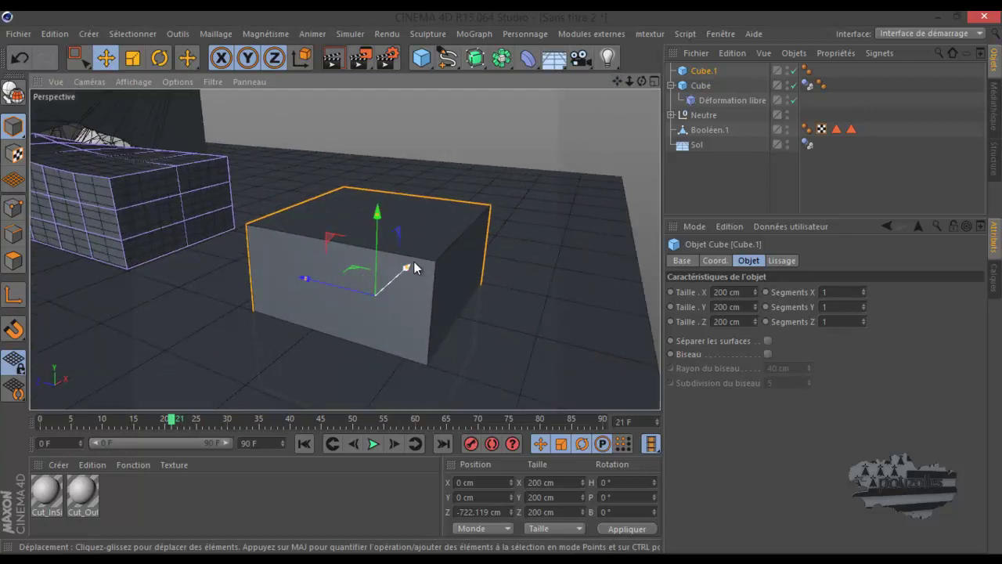
Shrink the cube to about 93 × 27 × 36 cm and lift it about 40 cm
drag(410, 266, 392, 281)
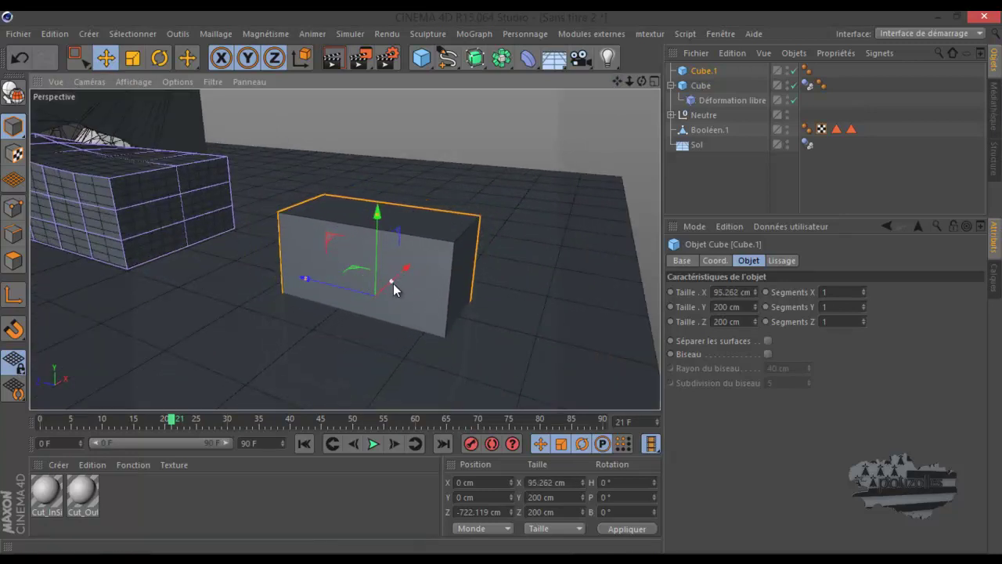
drag(306, 279, 358, 309)
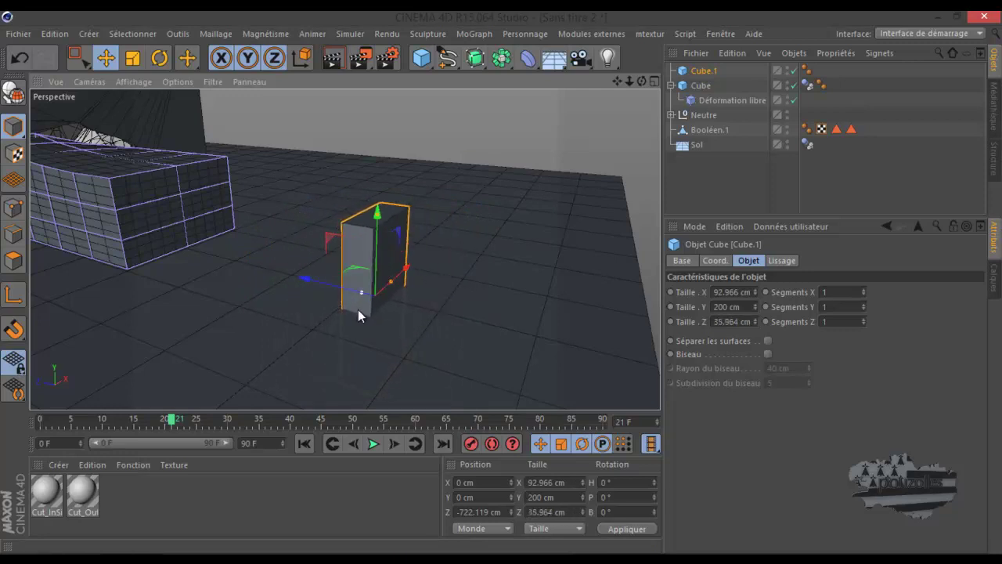
drag(378, 216, 378, 291)
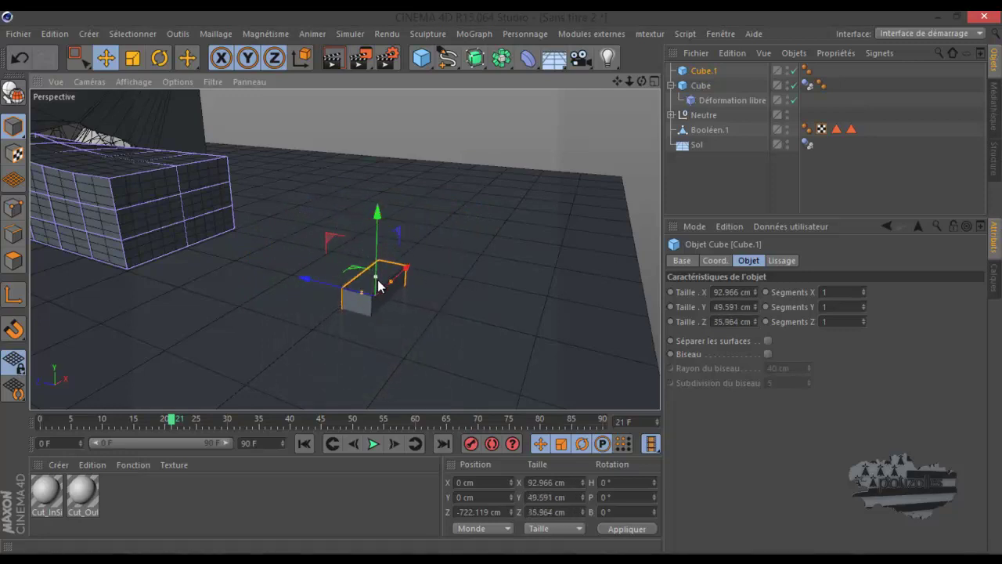
drag(377, 231, 378, 196)
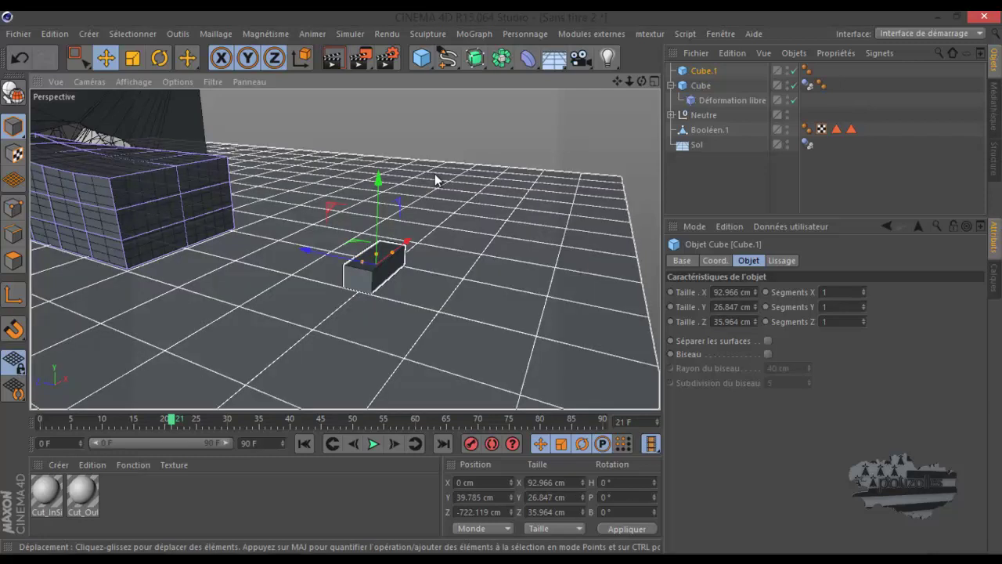
alt+drag(502, 289, 502, 288)
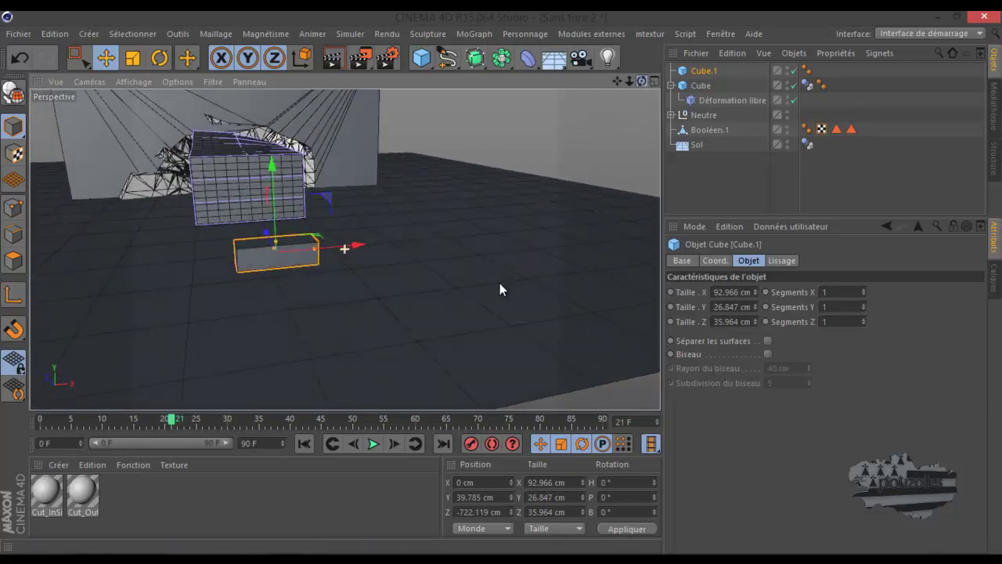
key(n)
key(b)
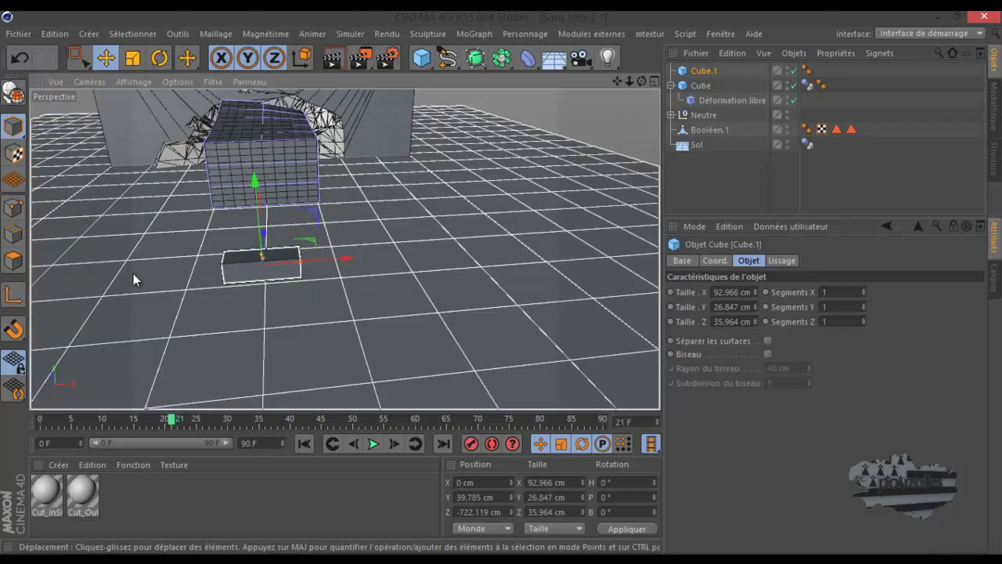
alt+drag(233, 273, 230, 329)
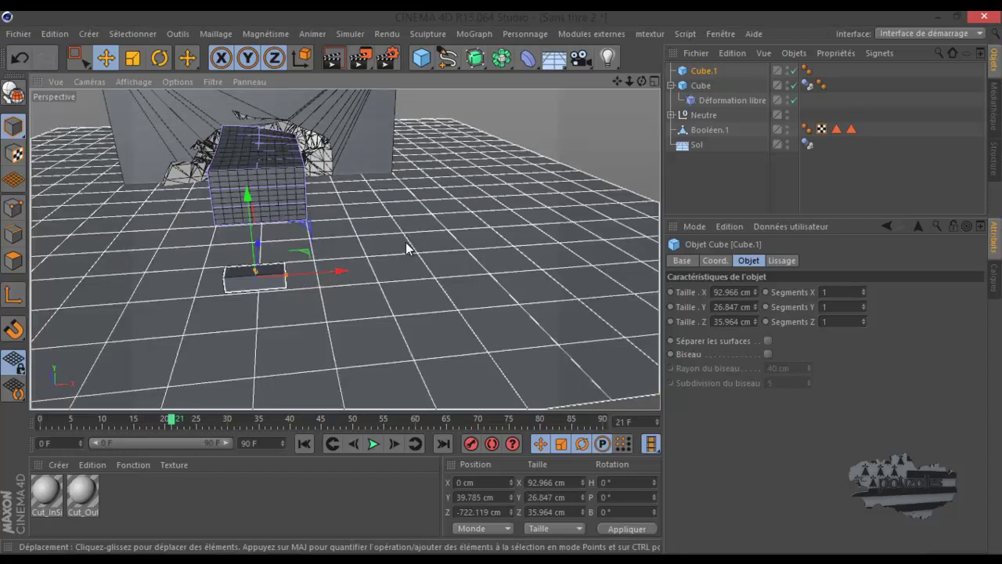
scroll(407, 248, down, 2)
scroll(406, 247, down, 2)
scroll(408, 246, down, 2)
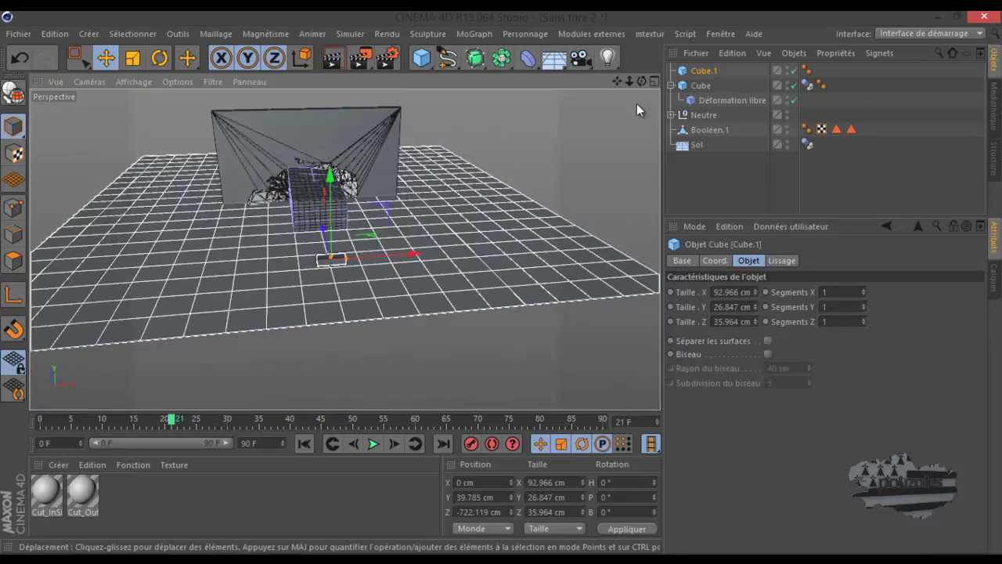
drag(641, 81, 503, 283)
alt+drag(505, 281, 497, 283)
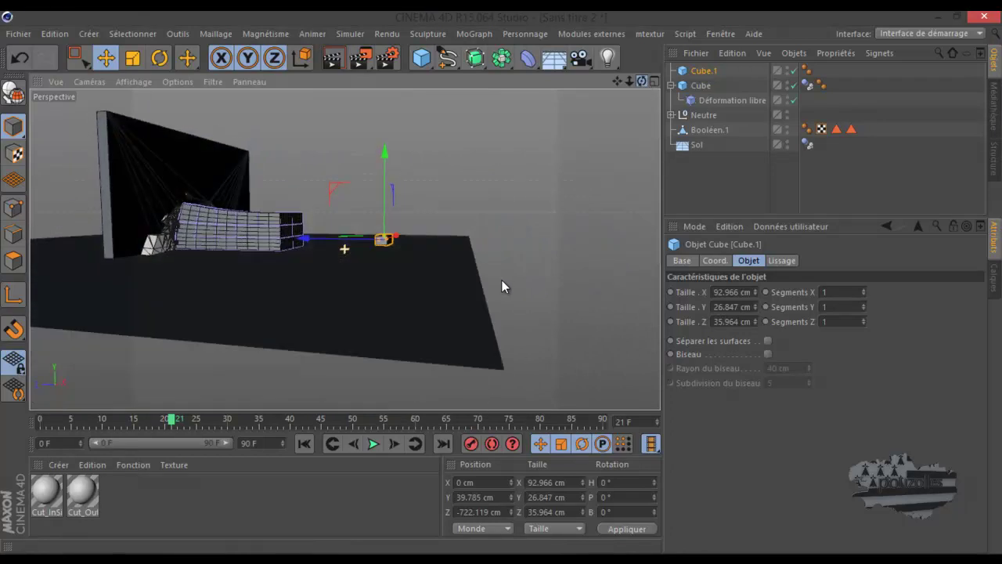